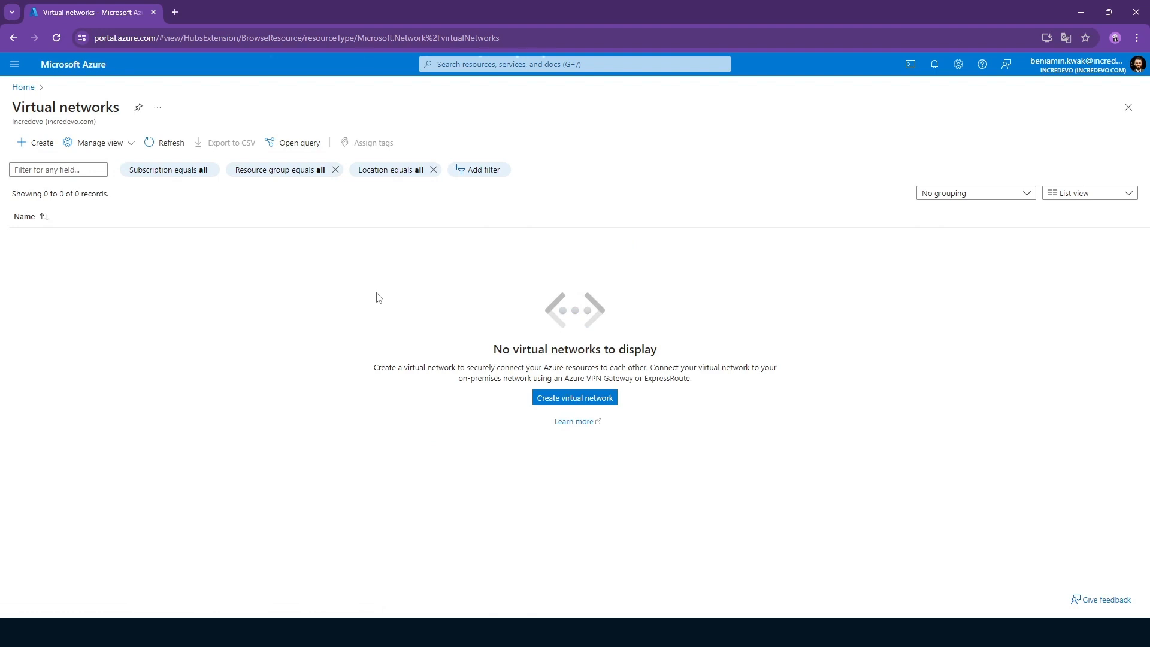
Start a new virtual network in resource group rg-bekw-001 and name it vnet-hub.
left_click(239, 339)
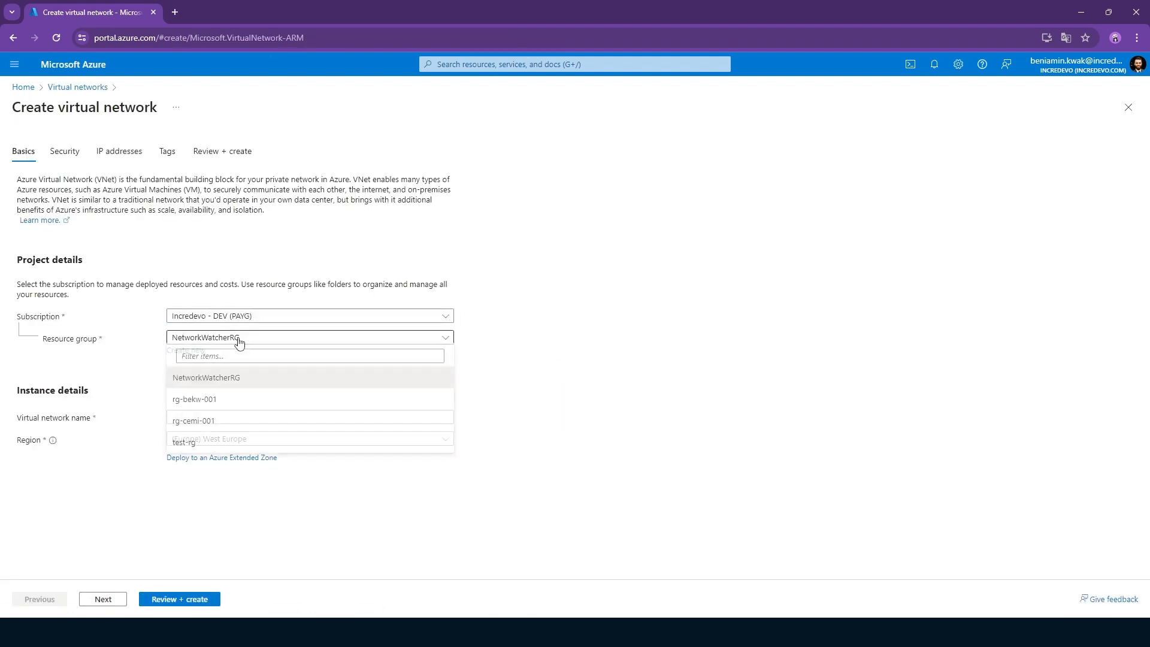
left_click(207, 399)
left_click(188, 416)
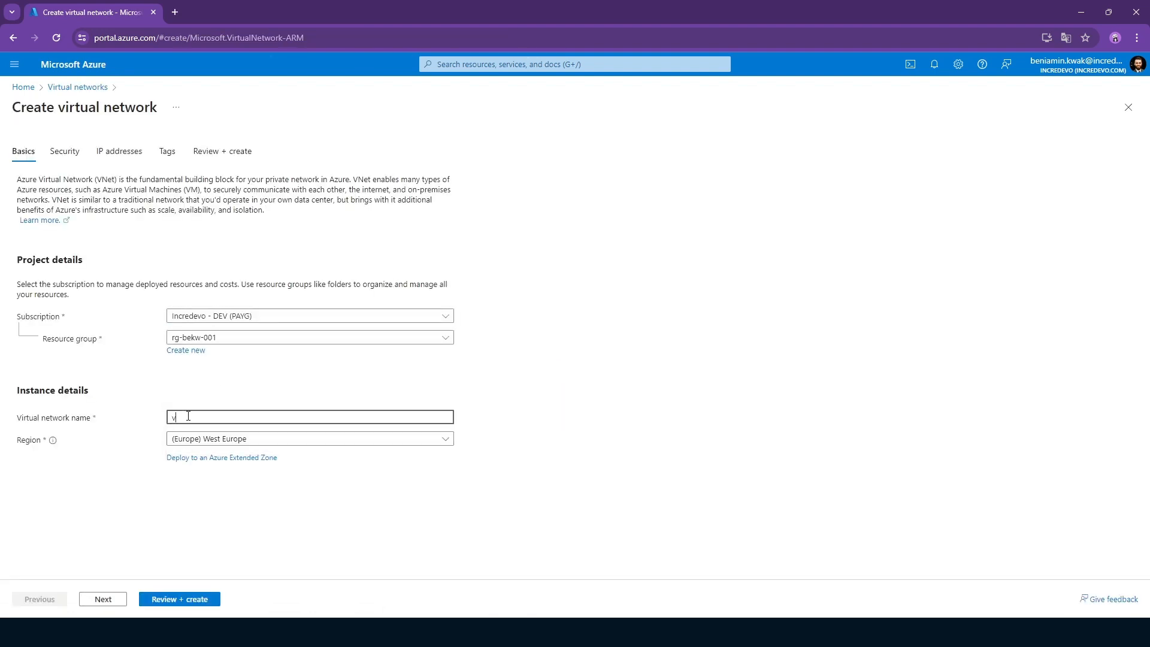
left_click(600, 383)
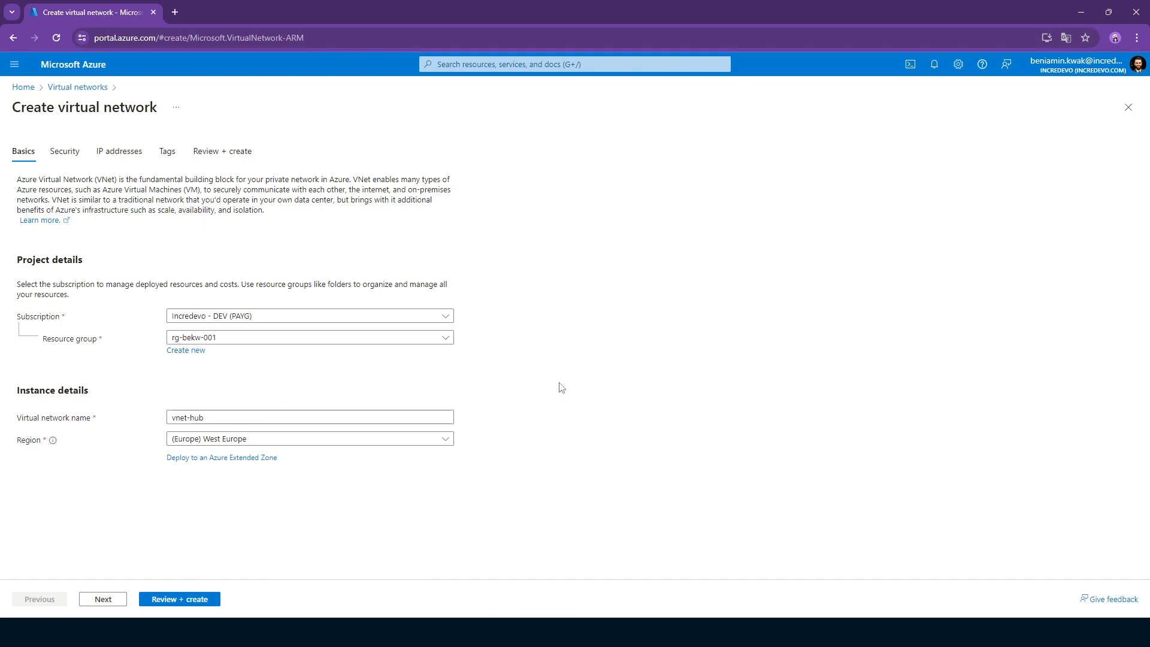
Check the hub network's IP address settings, then validate and create the network.
left_click(198, 597)
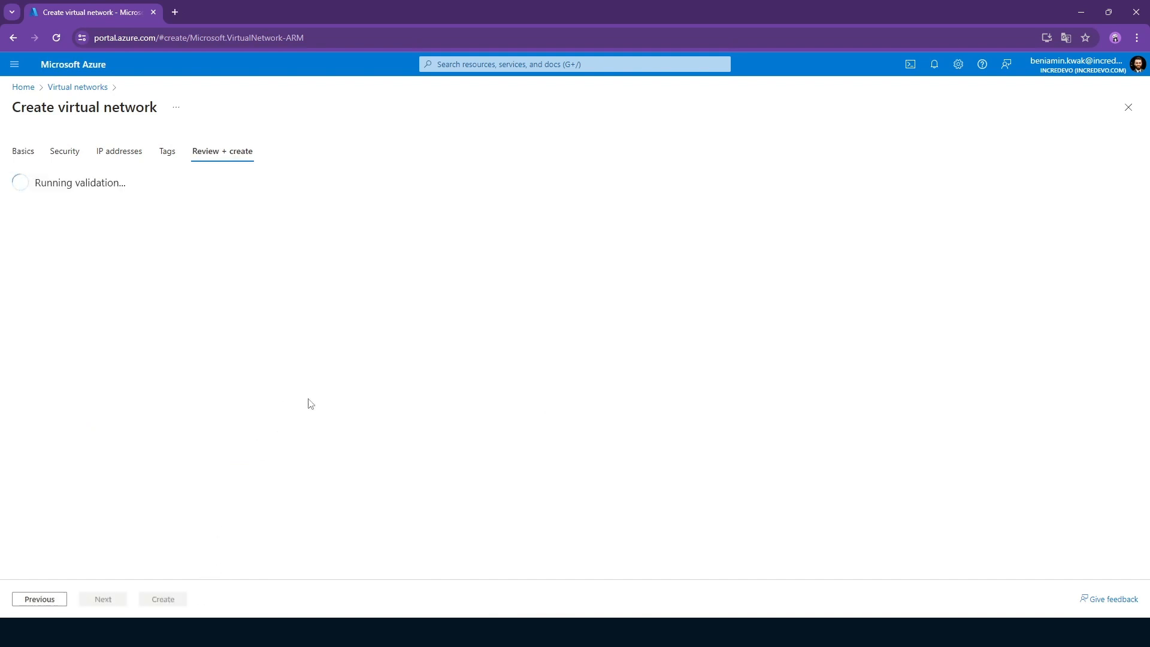
left_click(111, 154)
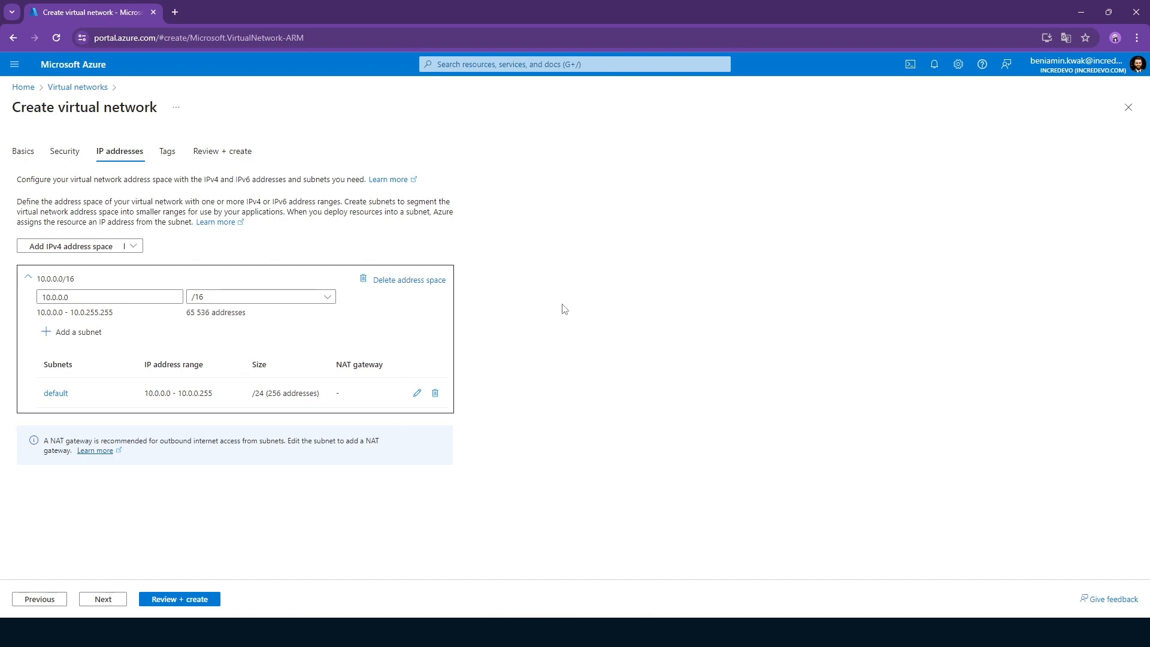
left_click(202, 605)
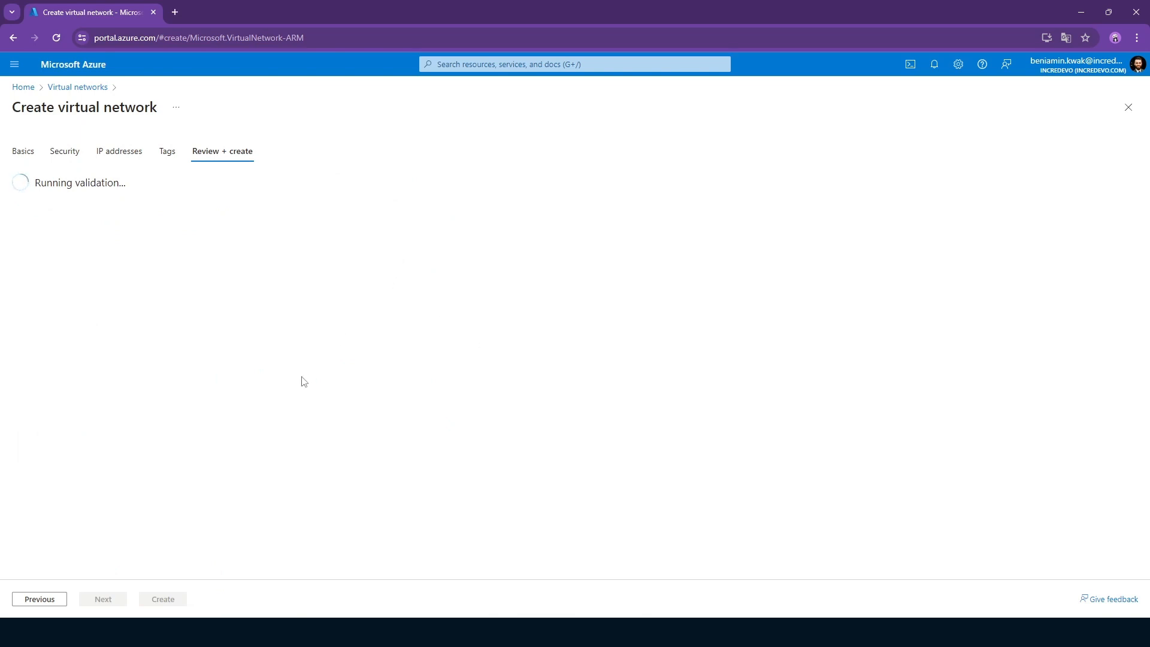
left_click(168, 600)
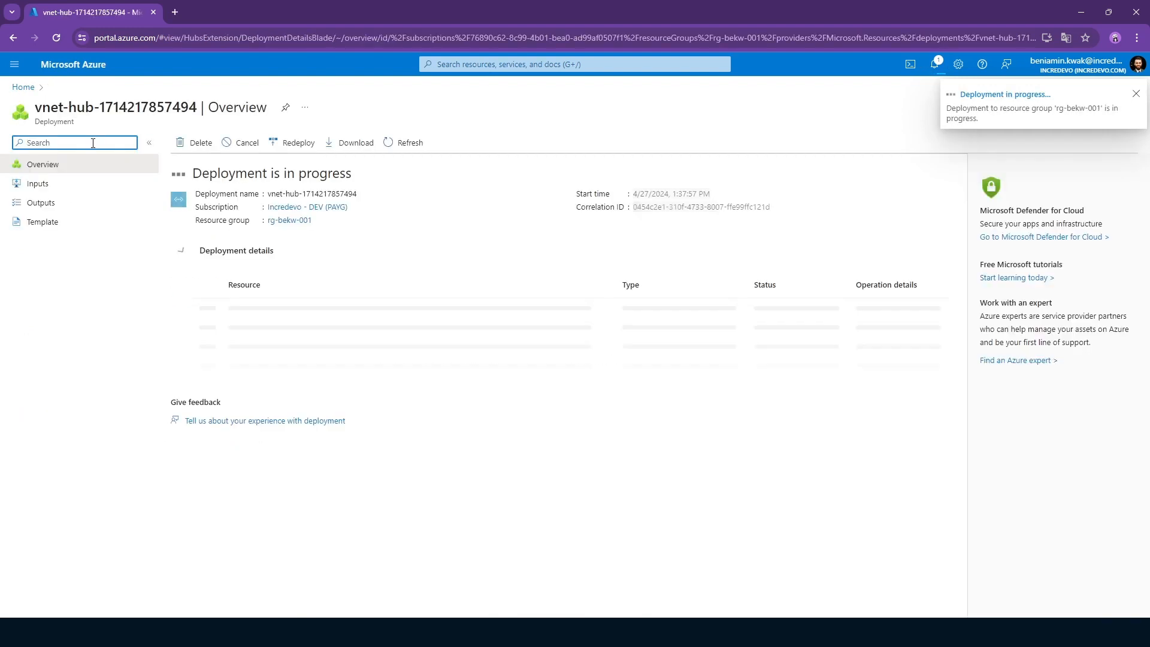
Start a second virtual network named vnet-spoke-01 and open its IP address settings.
left_click(22, 39)
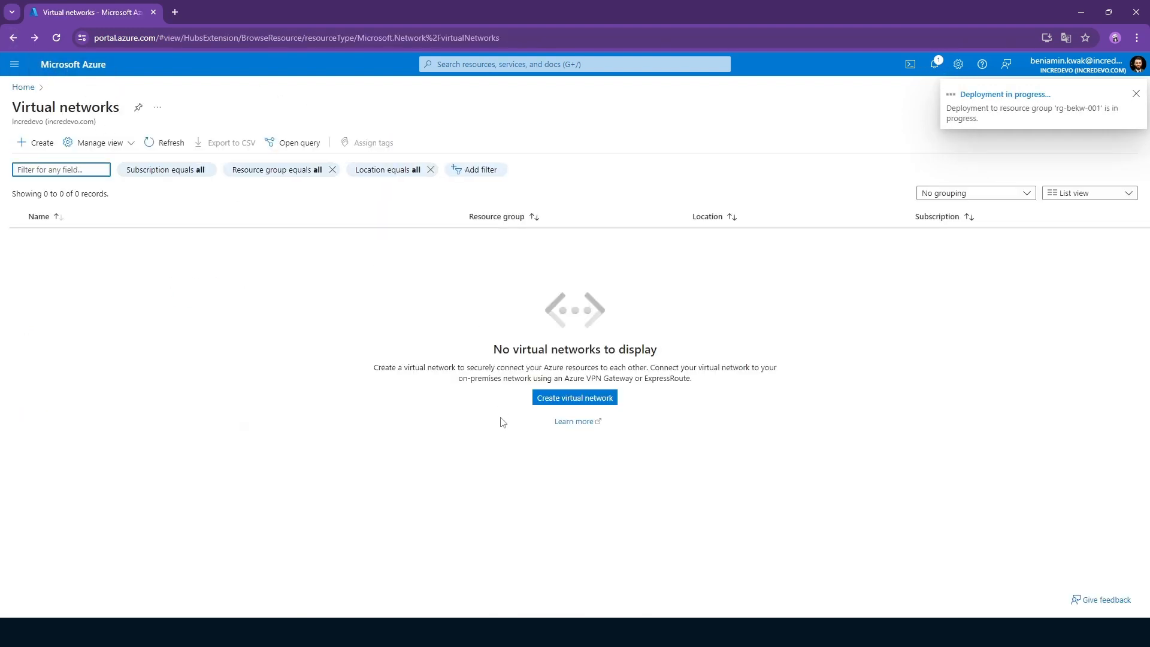
left_click(568, 397)
left_click(208, 416)
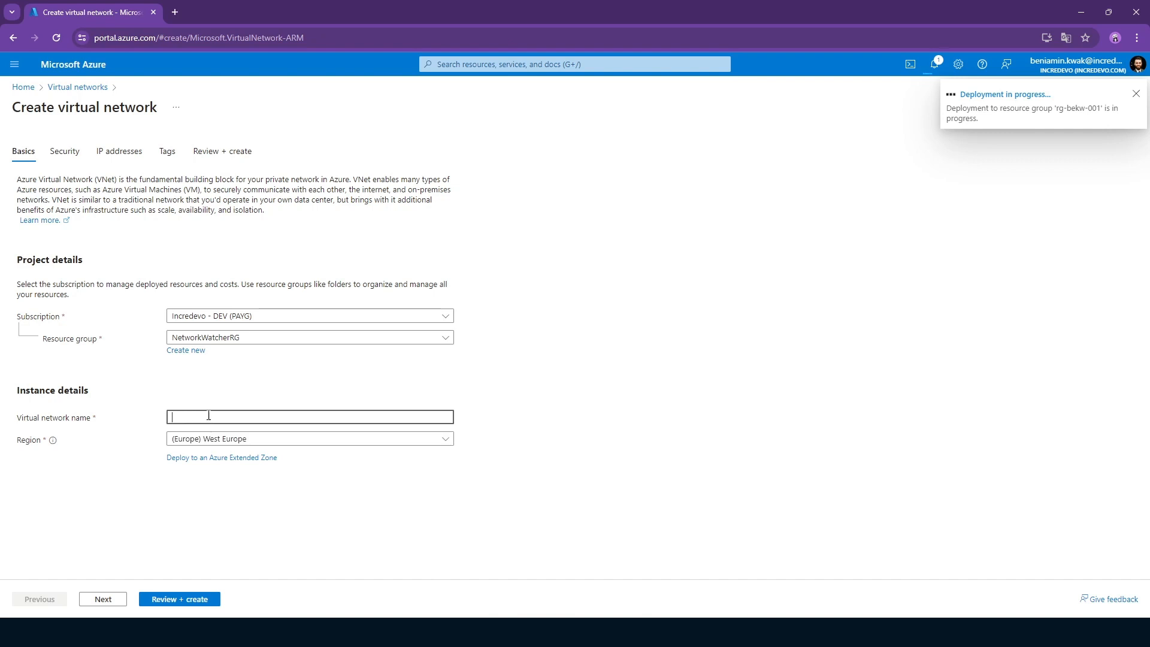
type("vnet-s")
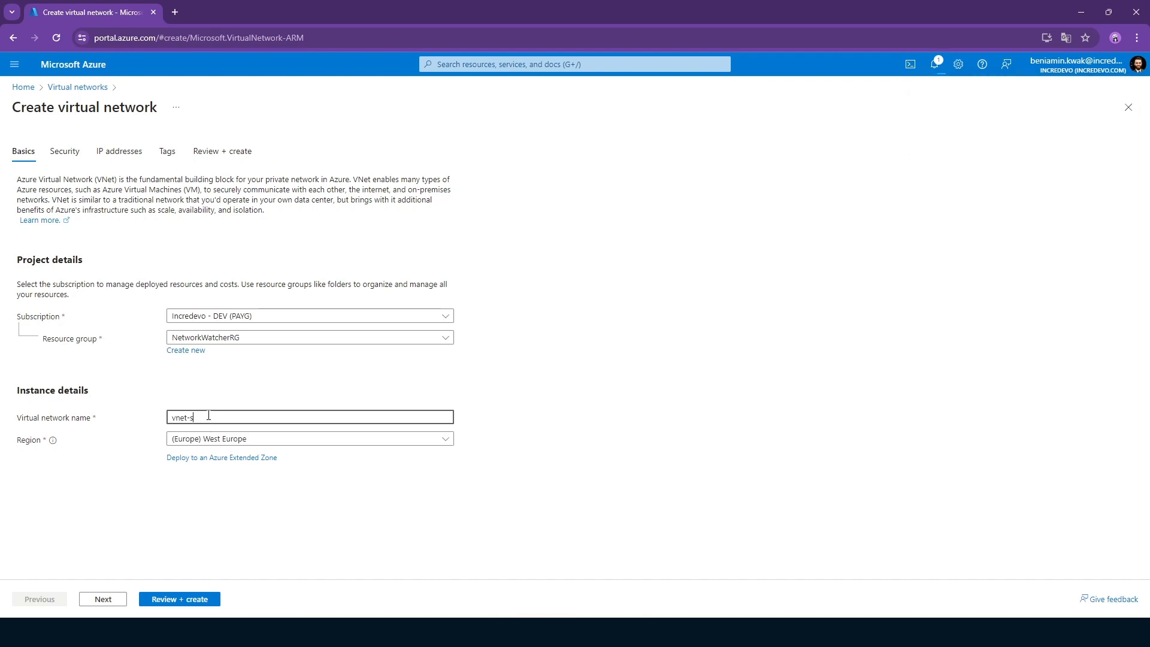
type("poke-01")
left_click(102, 155)
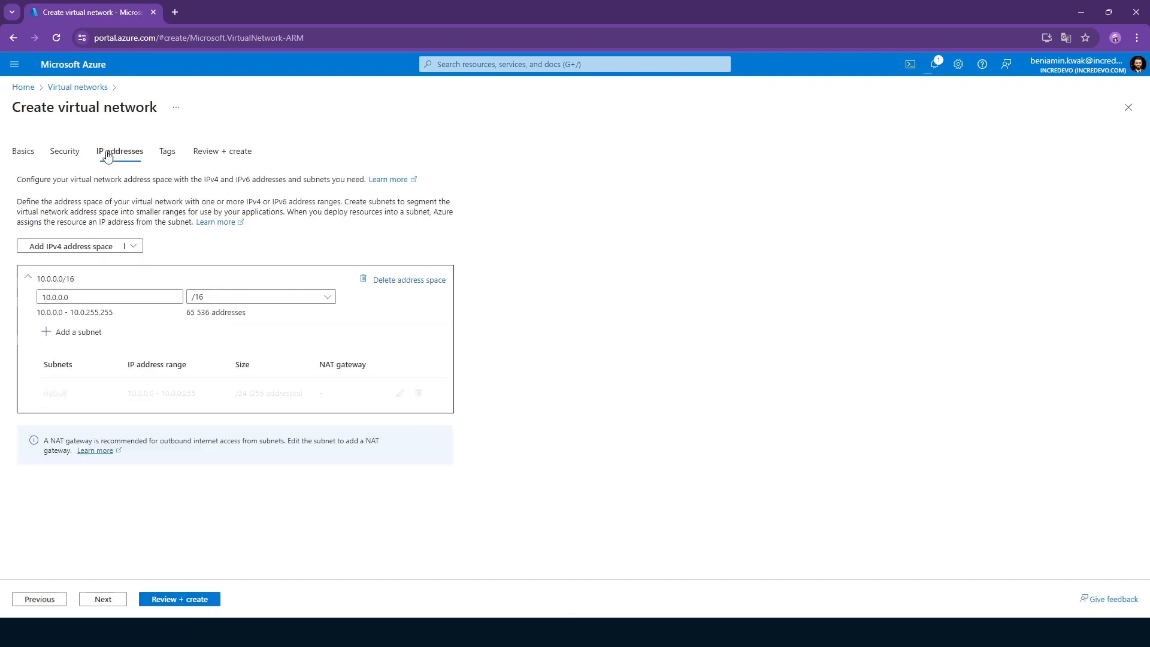
Try changing the IPv4 address space of vnet-spoke-01 to 10.1.0.0, then restore the original address.
left_click(53, 295)
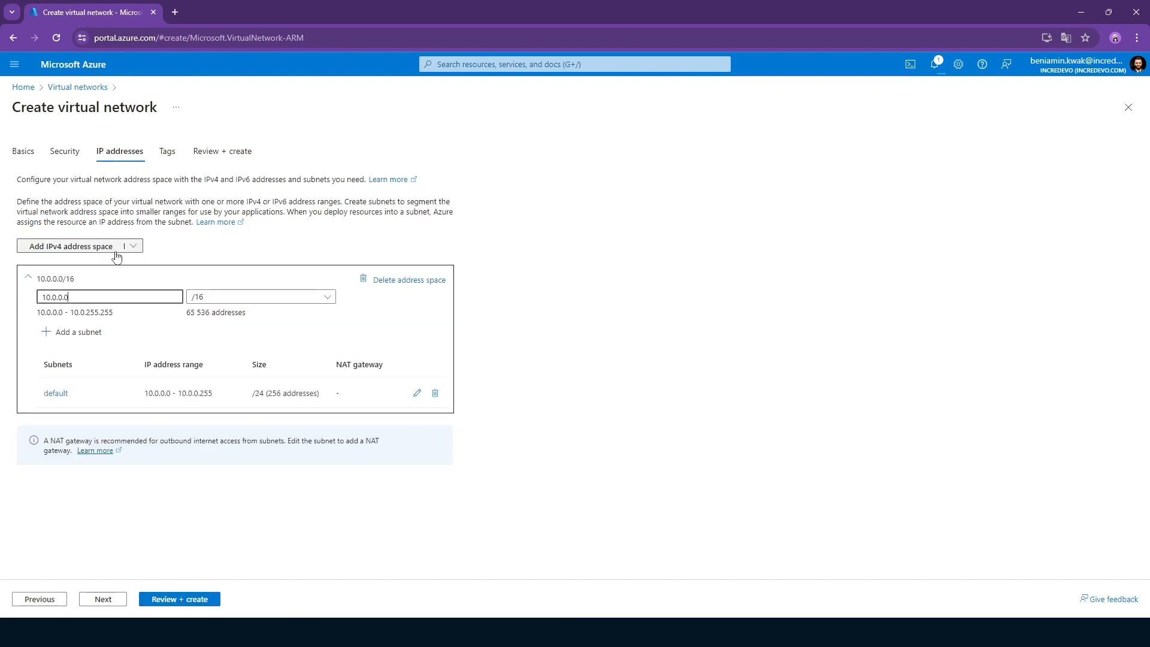
key("BackSpace")
type("1")
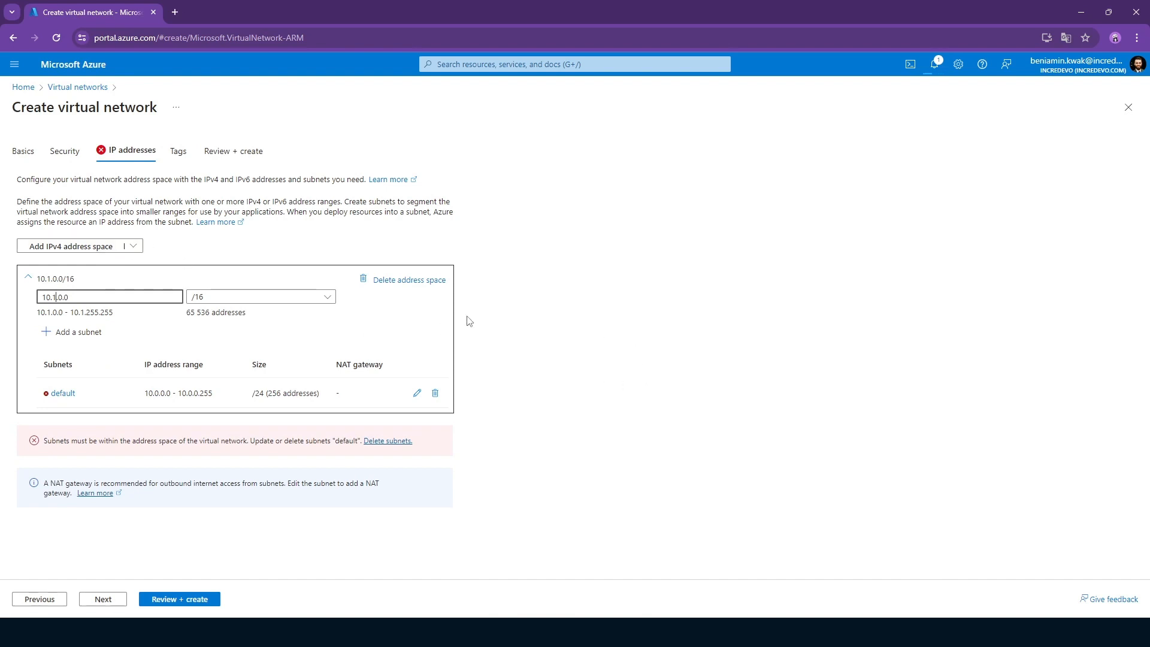
key("BackSpace")
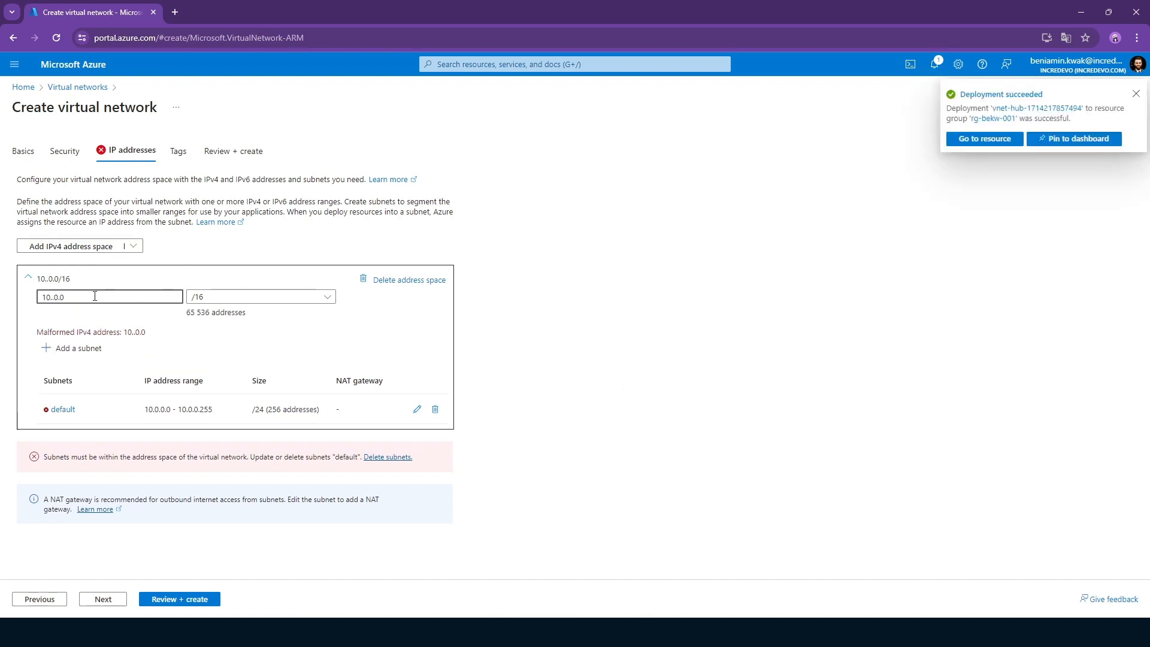
type("0")
key("Right")
key("Right")
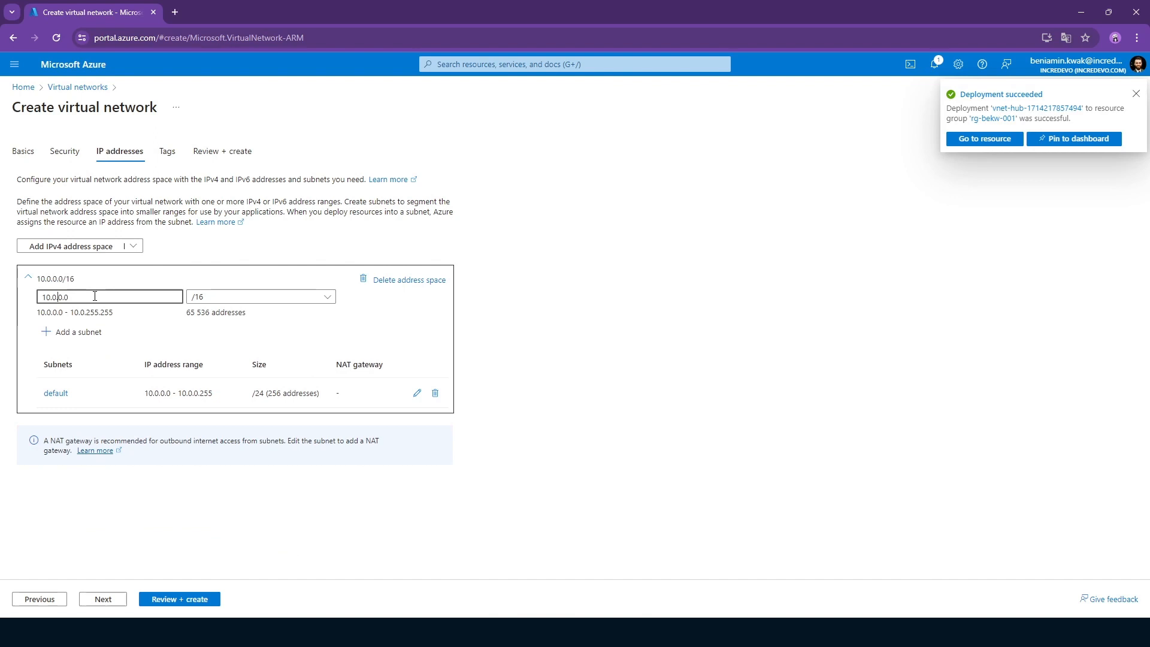
key("BackSpace")
type("1")
key("BackSpace")
type("0")
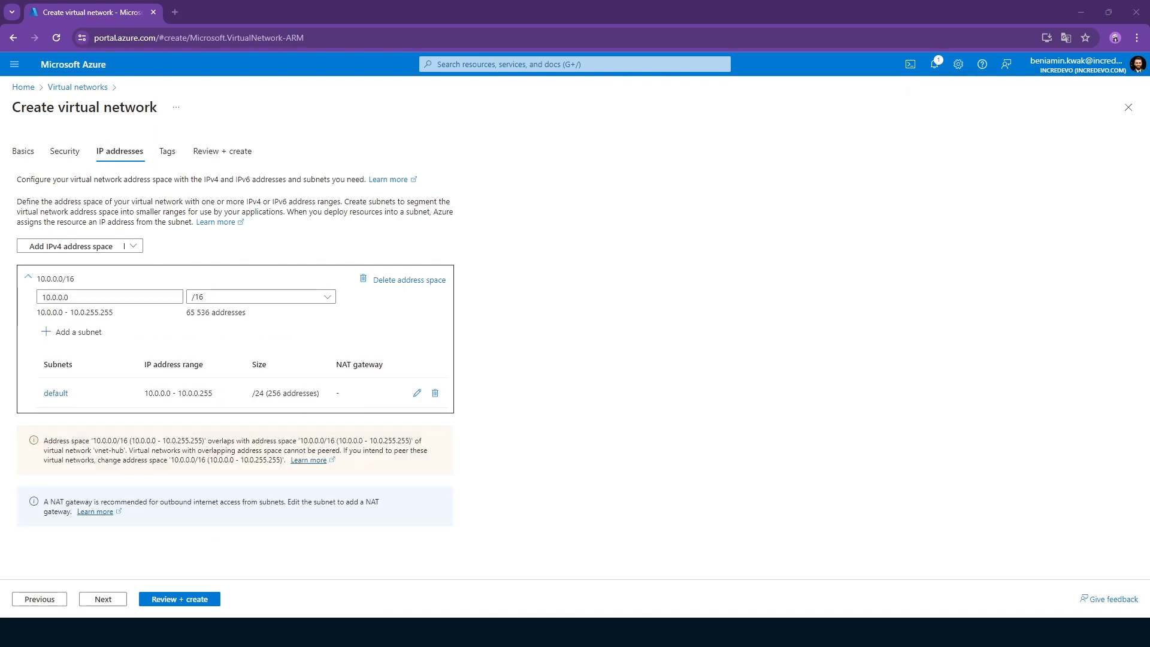
Set the IPv4 address space to 10.1.0.0 and create vnet-spoke-01 in resource group rg-bekw-001.
double_click(53, 297)
type("1")
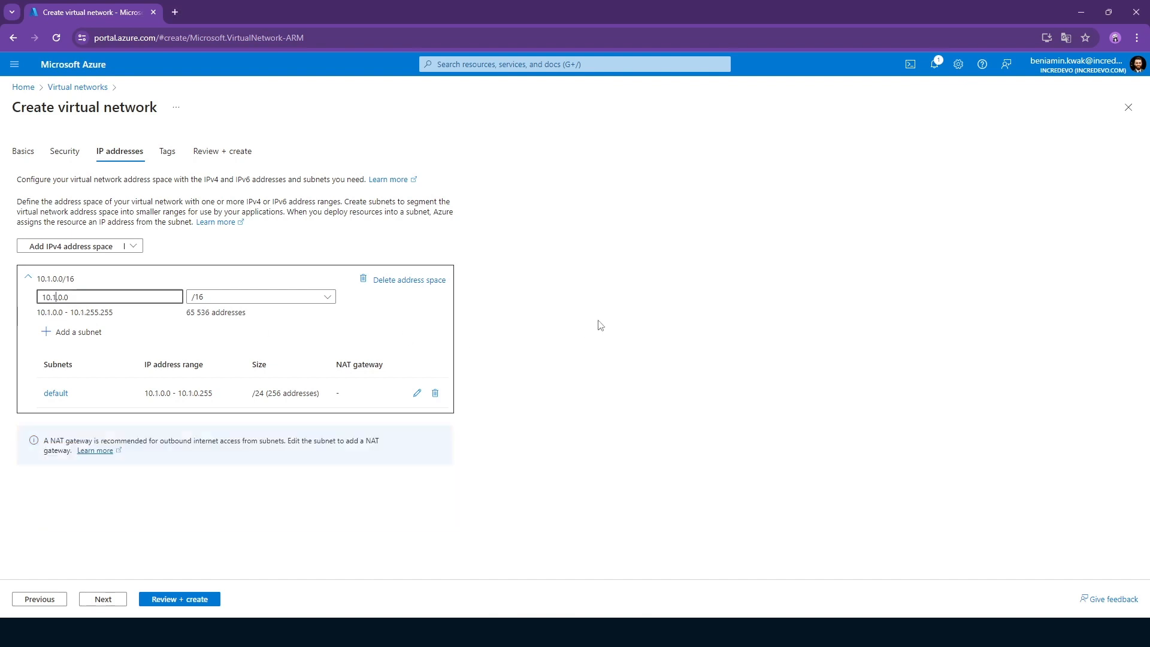
left_click(597, 323)
left_click(192, 598)
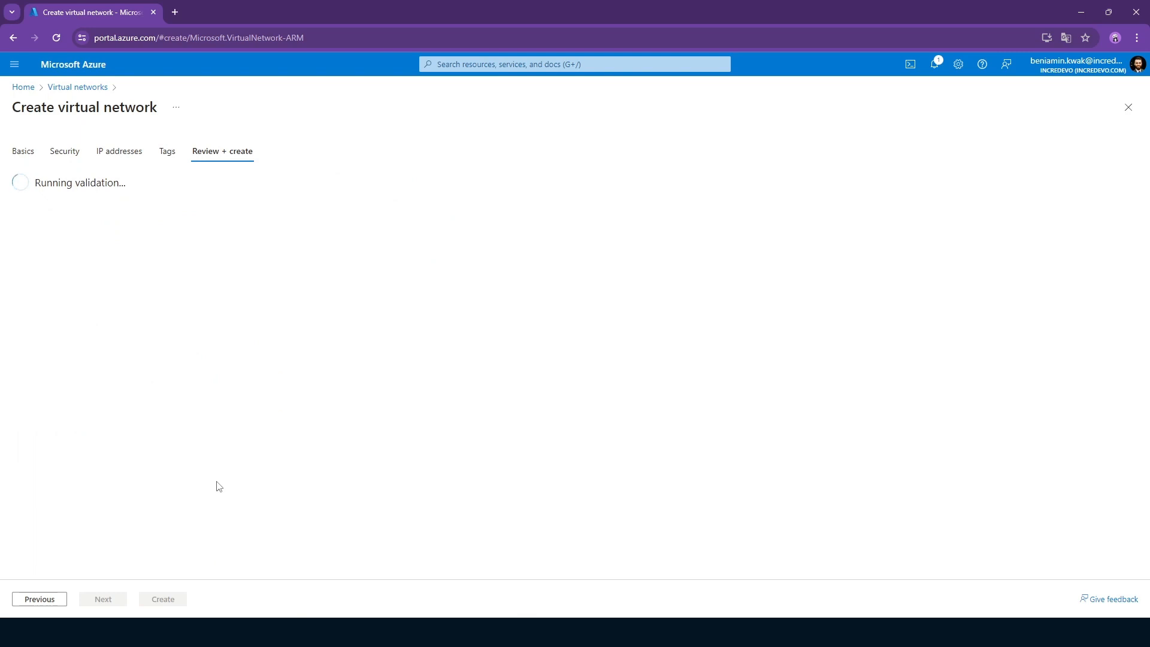
left_click(162, 599)
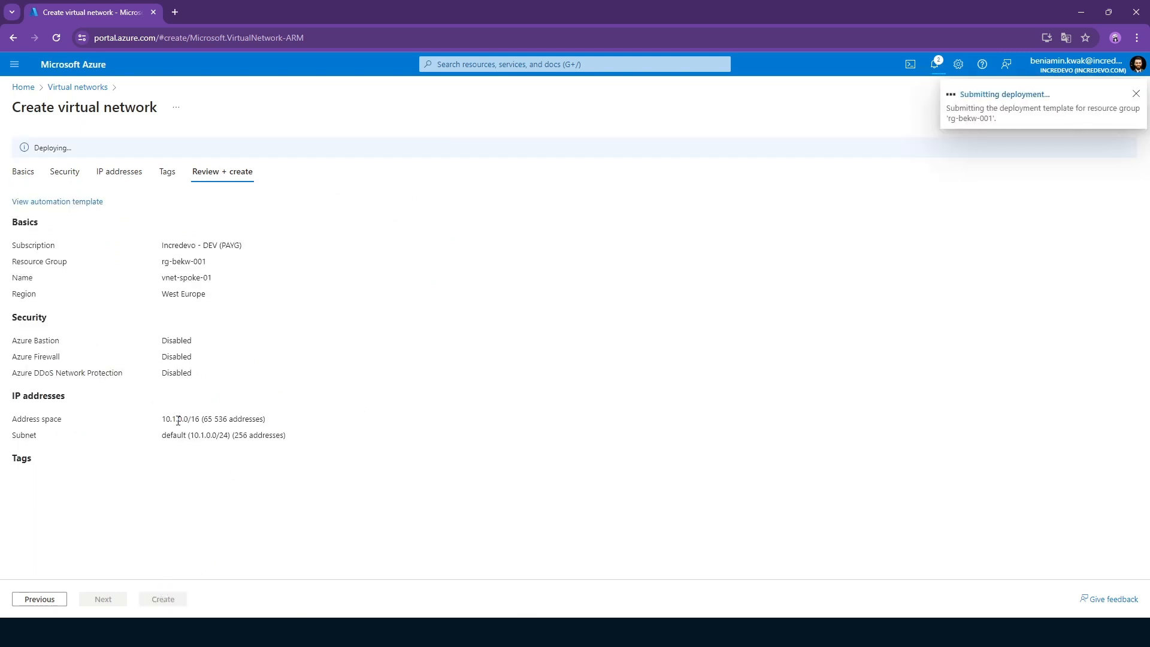
Return to the virtual networks list and start a third virtual network named vnet-spoke-02.
left_click(485, 64)
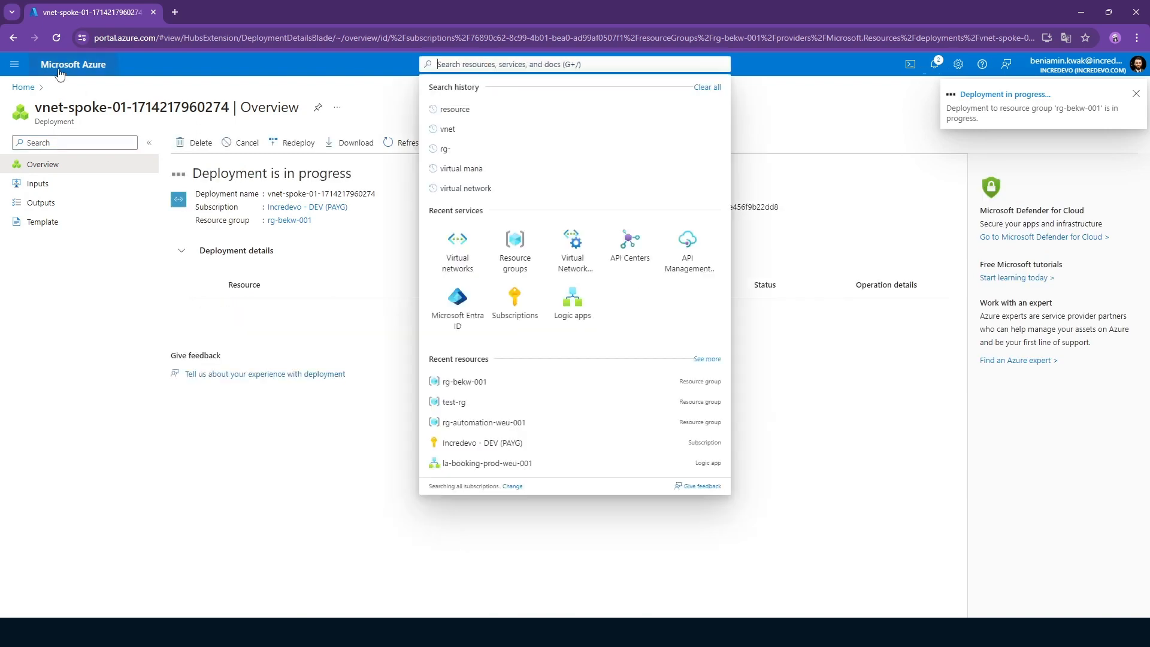
left_click(14, 38)
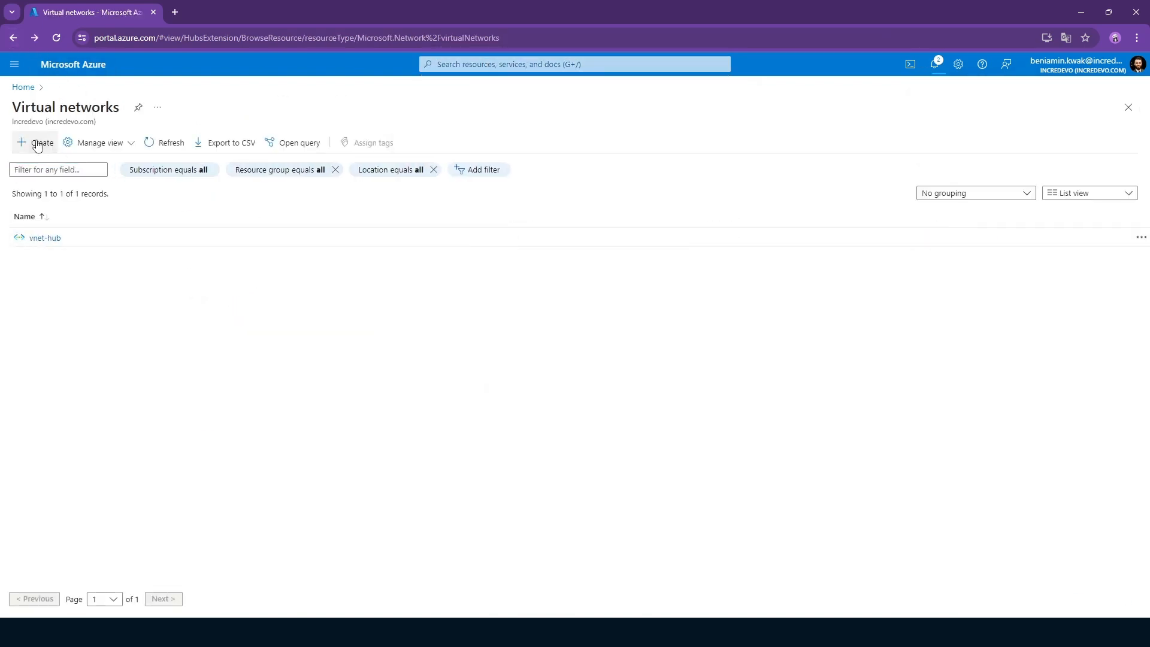
left_click(36, 143)
left_click(224, 418)
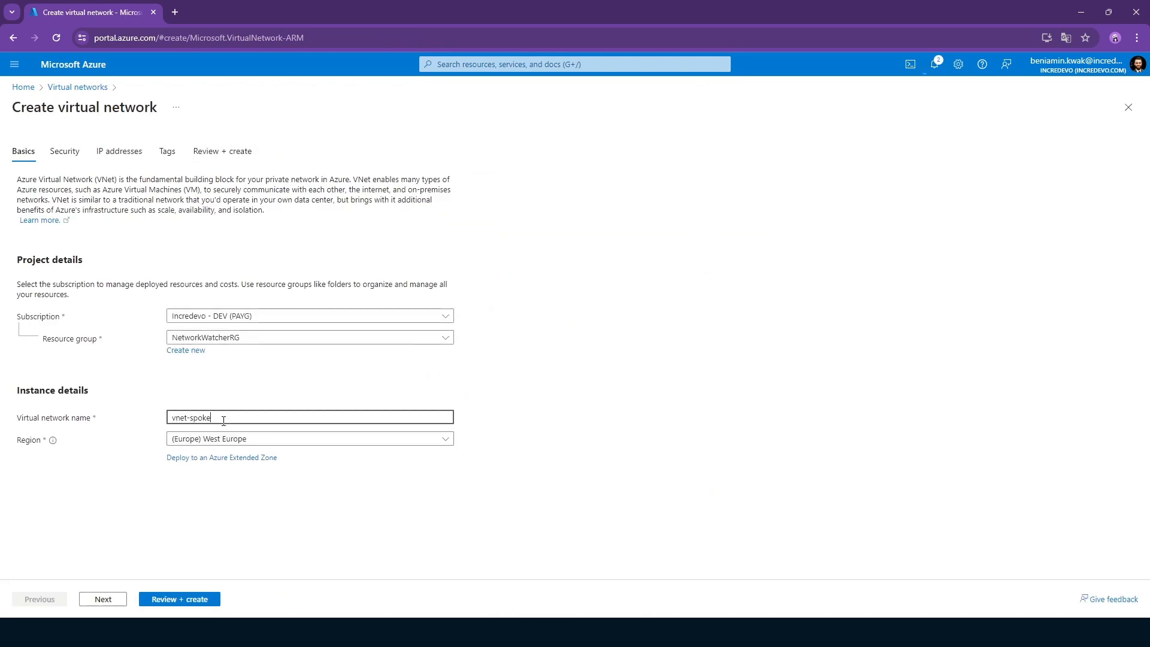
Set the IPv4 address space of vnet-spoke-02 to 10.2.0.0.
left_click(113, 154)
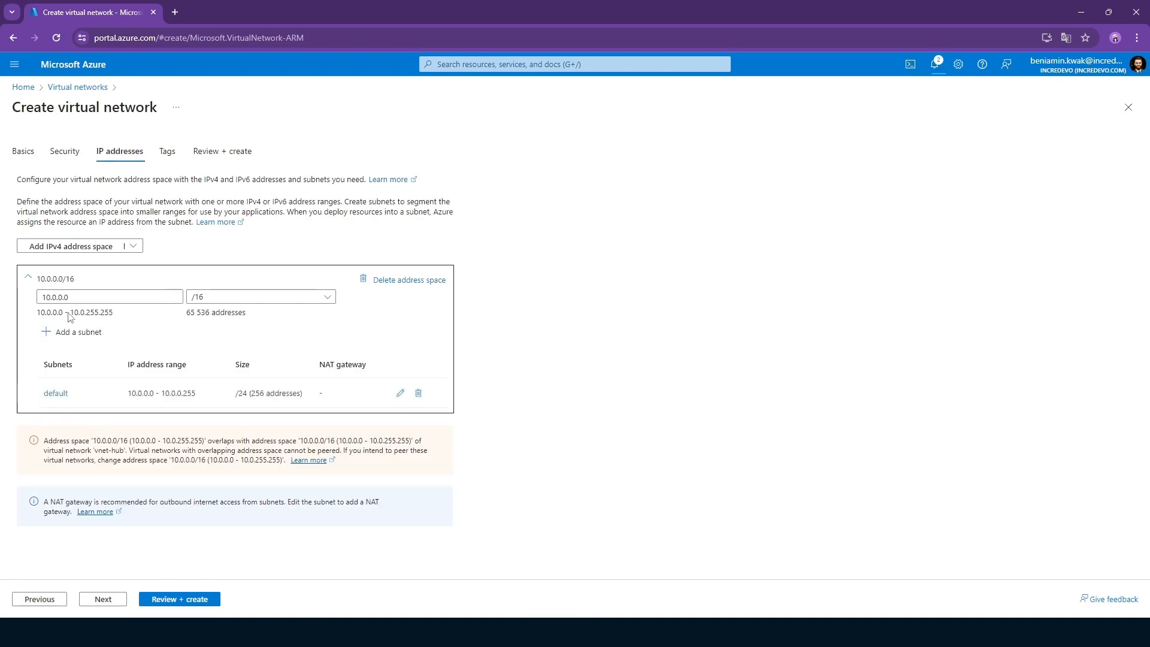
left_click(56, 297)
key("BackSpace")
type("2")
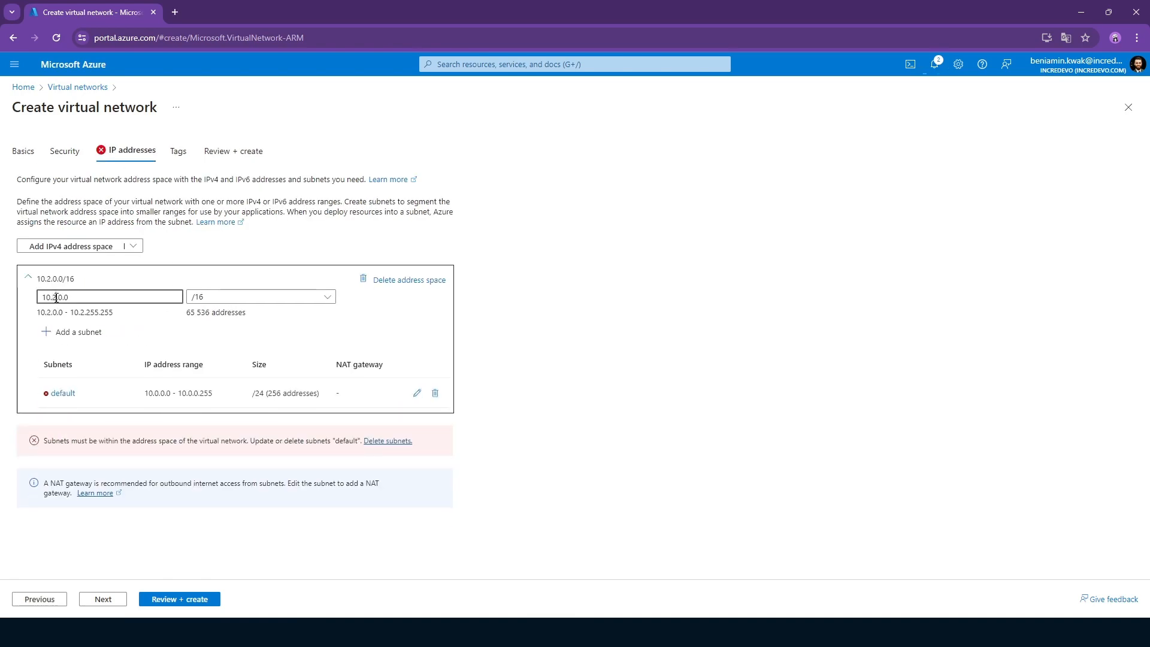
Set the default subnet's starting address to 10.2.0.0, save it, and create the vnet-spoke-02 network.
left_click(417, 393)
left_click(819, 283)
key("BackSpace")
type("2")
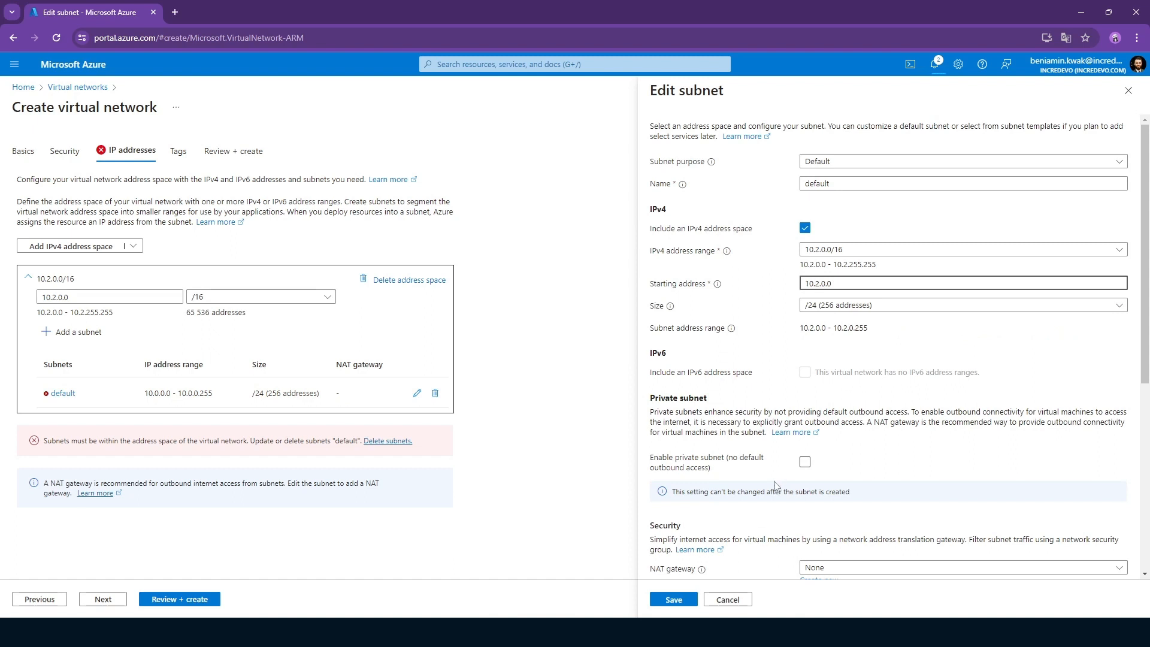
left_click(677, 602)
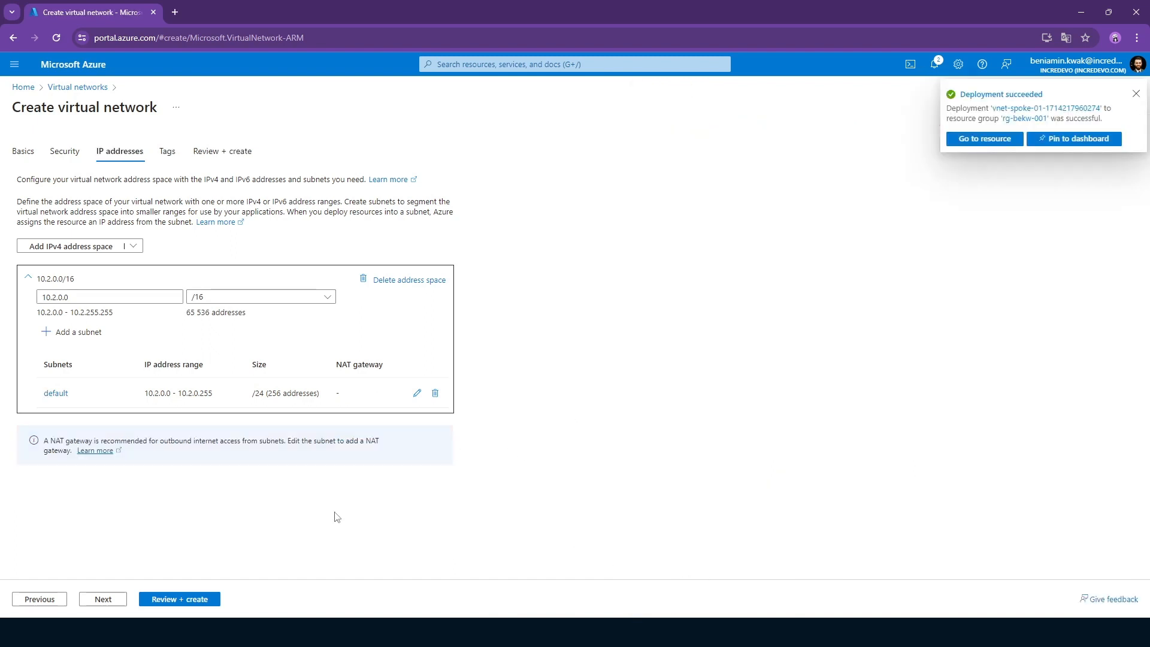
left_click(196, 599)
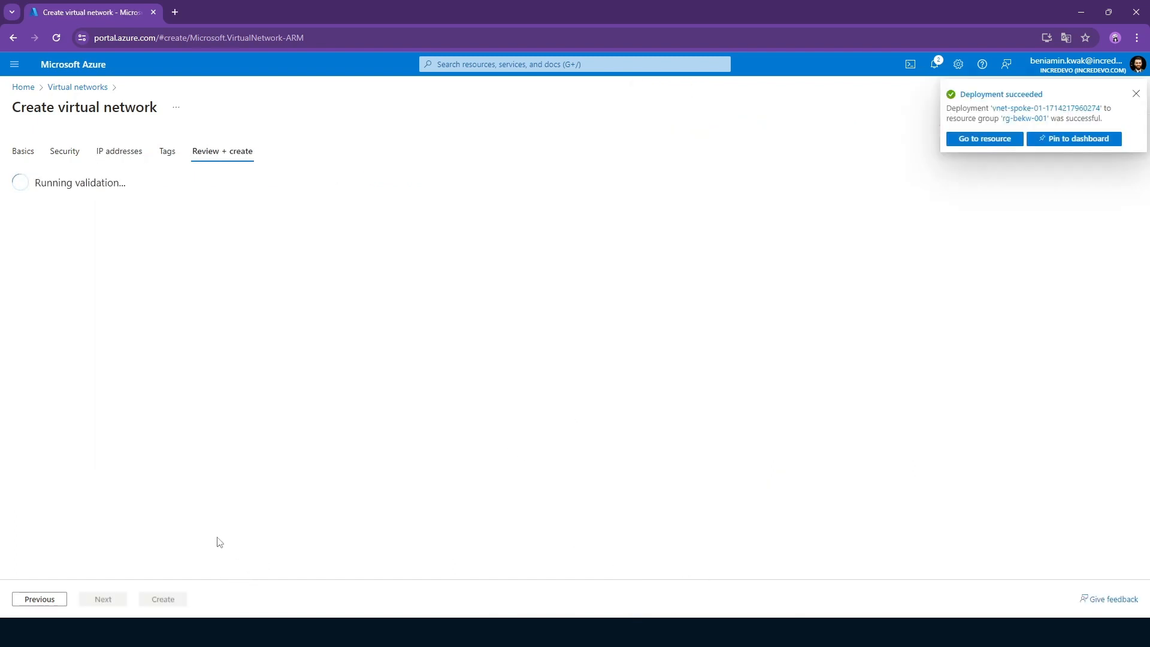
left_click(147, 599)
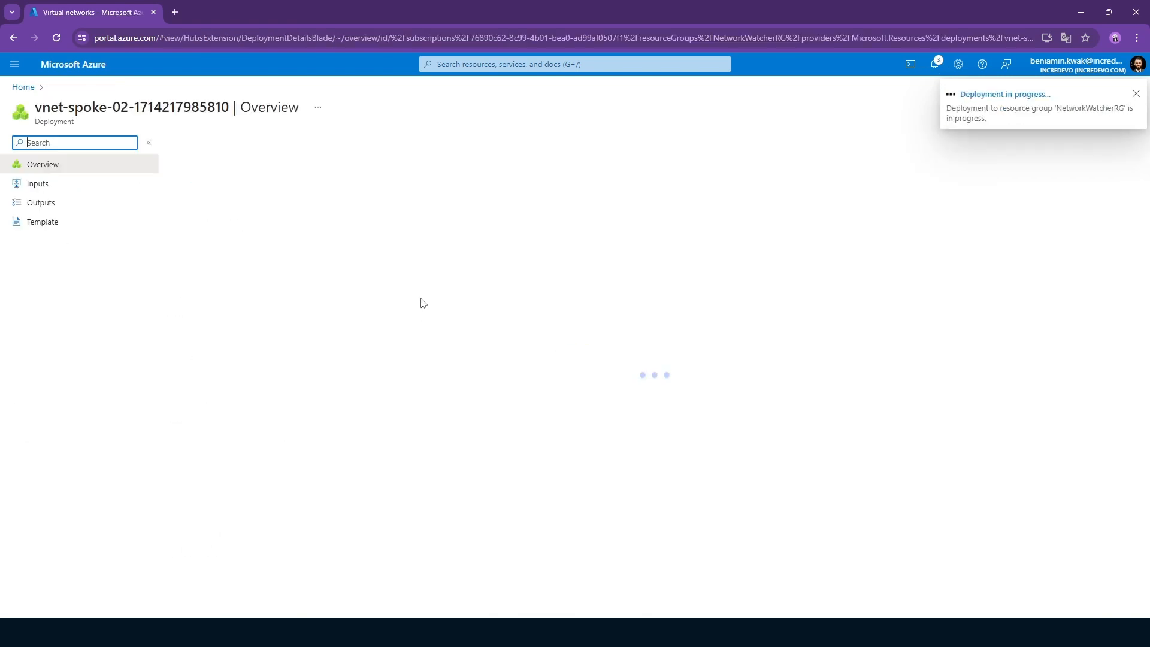
Search the portal for "virtual network", open Virtual Network Managers and start creating a network manager.
left_click(483, 65)
type("vi")
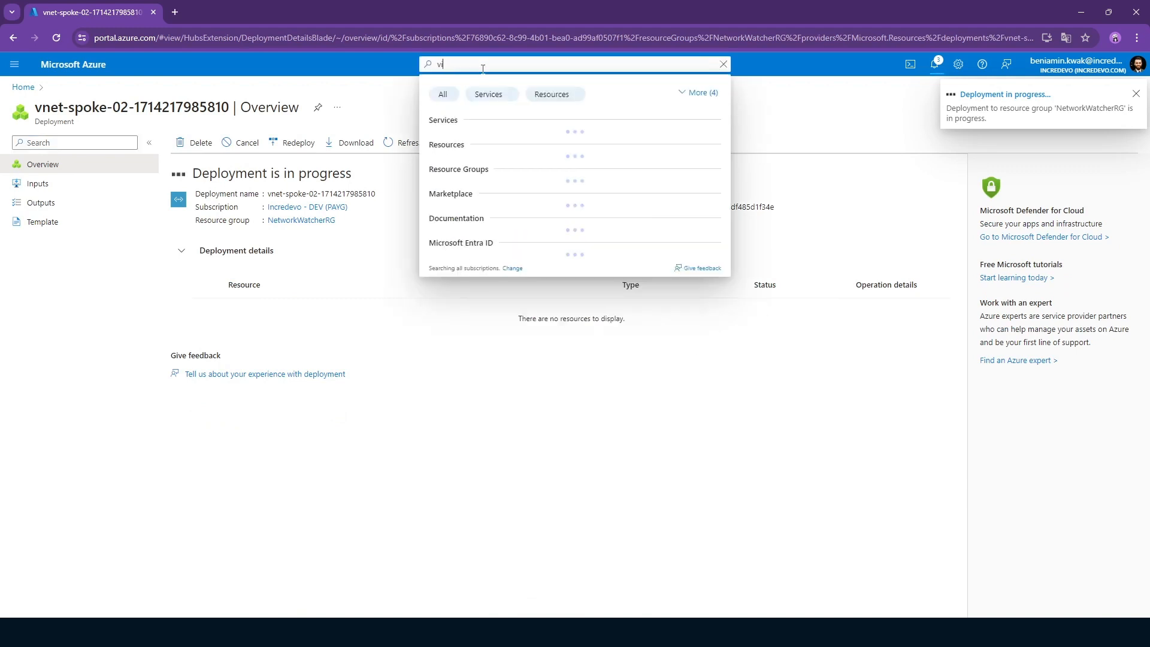
type("rtual network")
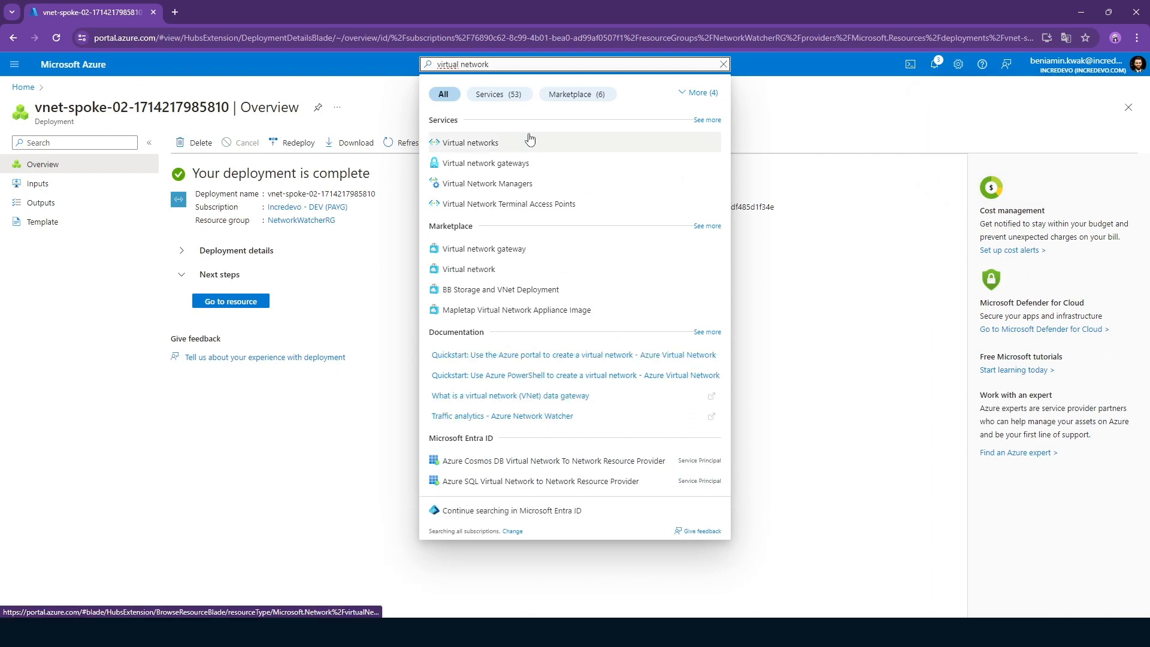
left_click(526, 183)
left_click(642, 342)
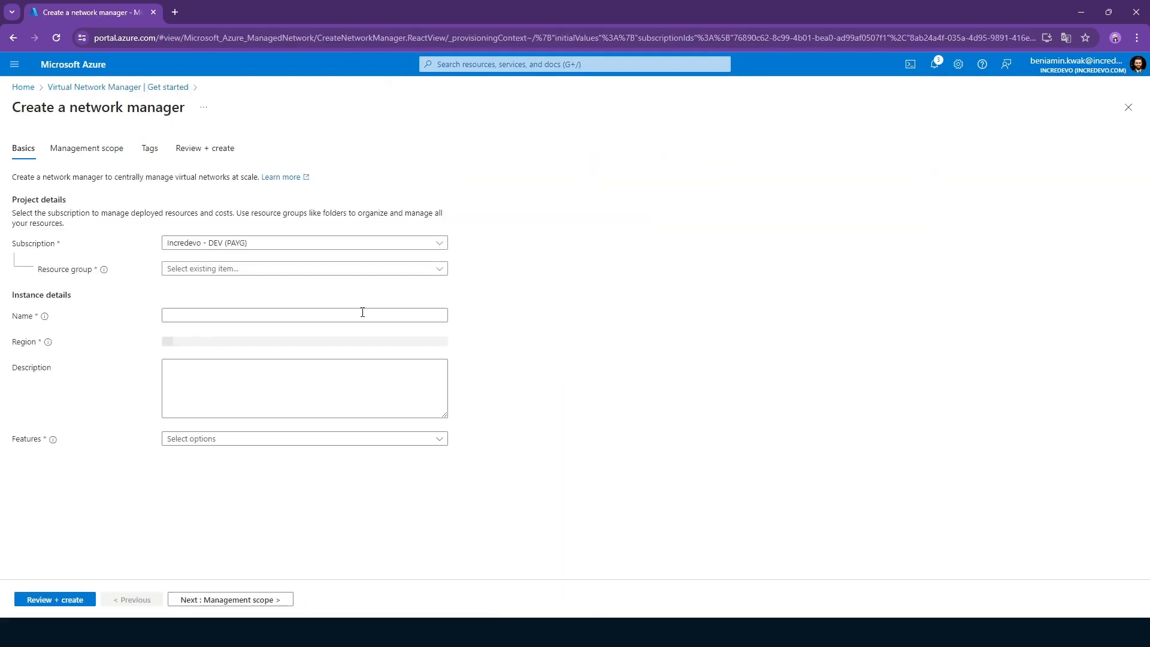
Assign the network manager to resource group rg-bekw-001 and name it vnm-hubspoke-demo.
left_click(207, 270)
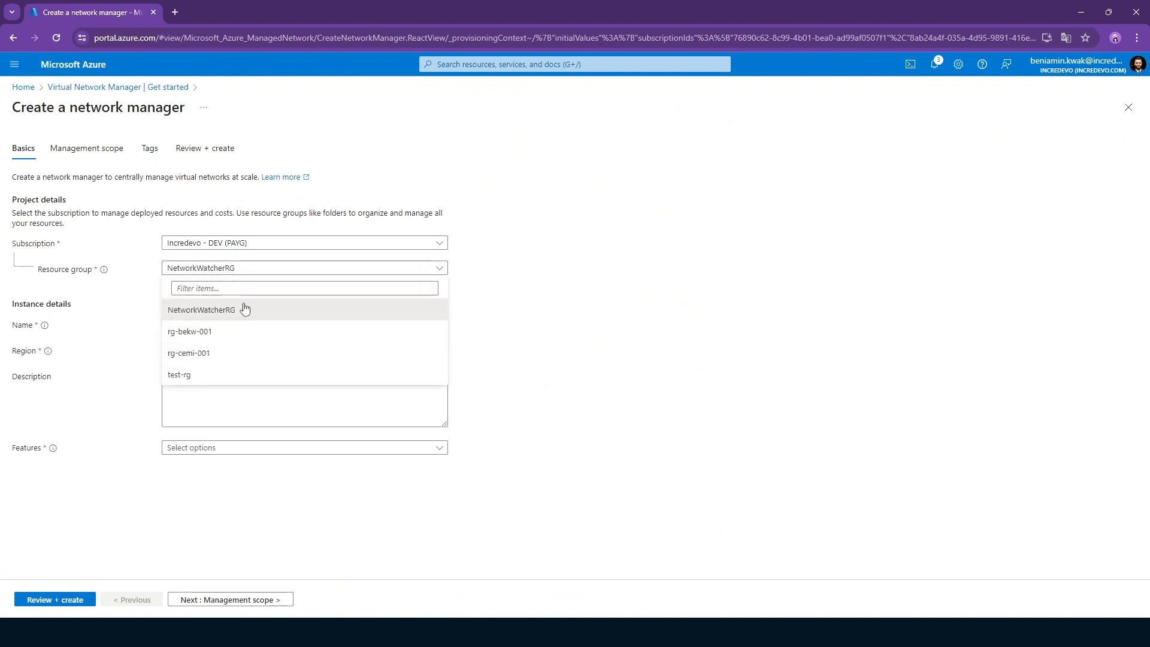
left_click(295, 331)
left_click(216, 322)
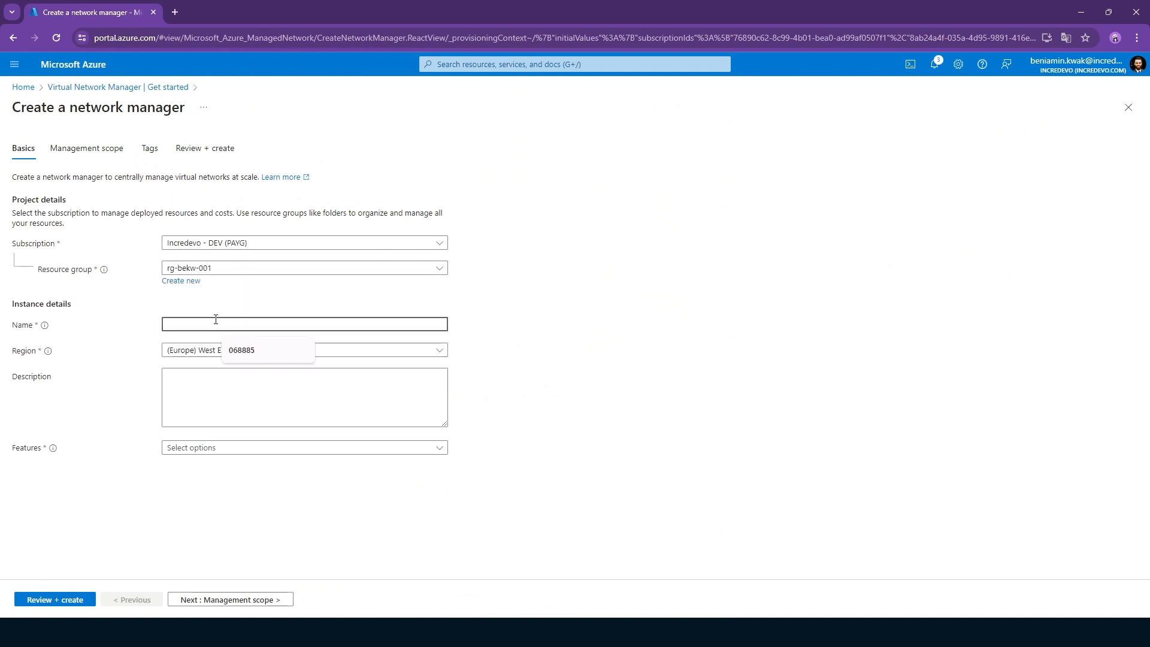
type("vnm")
key("BackSpace")
key("BackSpace")
key("BackSpace")
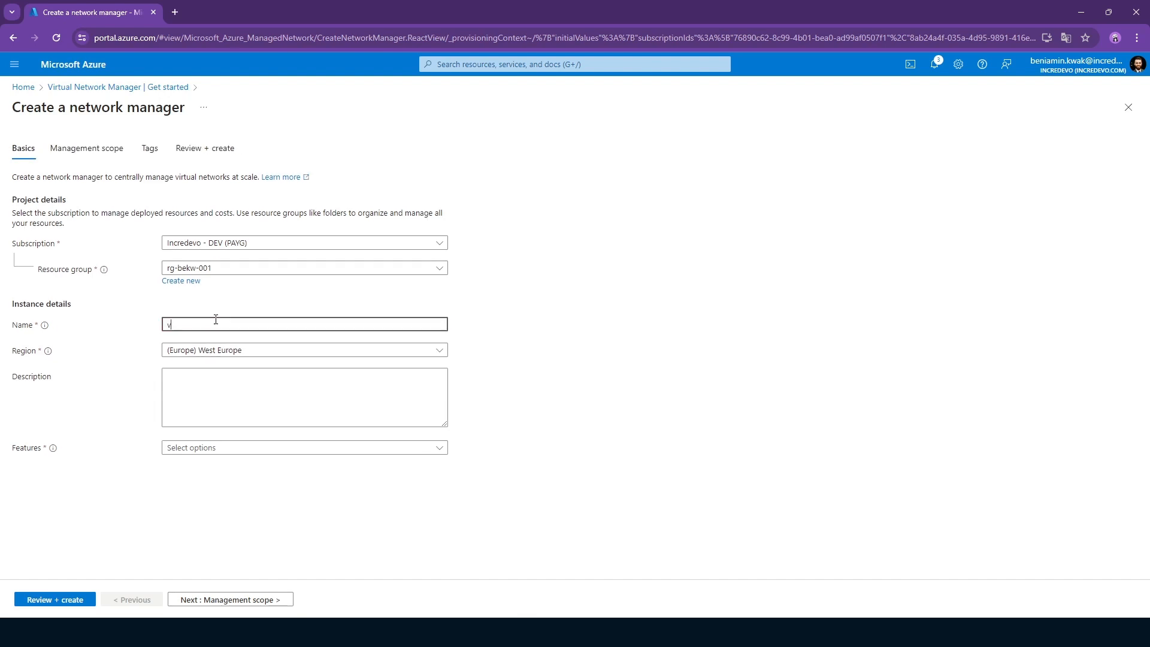
type("vnm-hubspoke-demo")
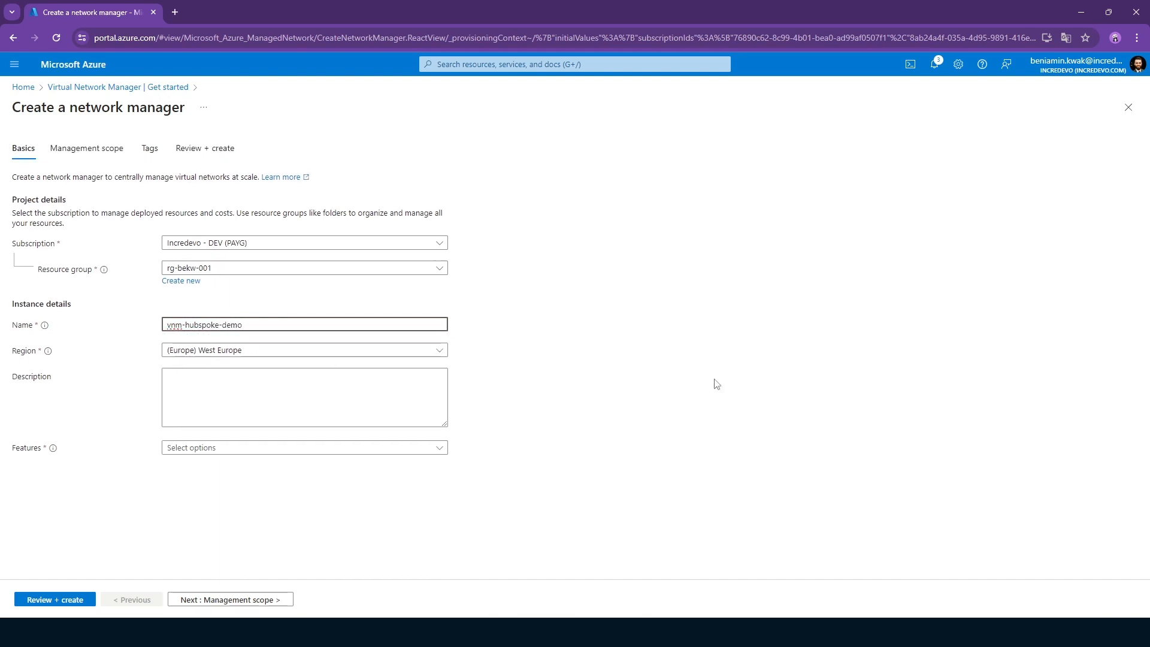
Enable the Connectivity and Security admin features for the network manager.
left_click(717, 384)
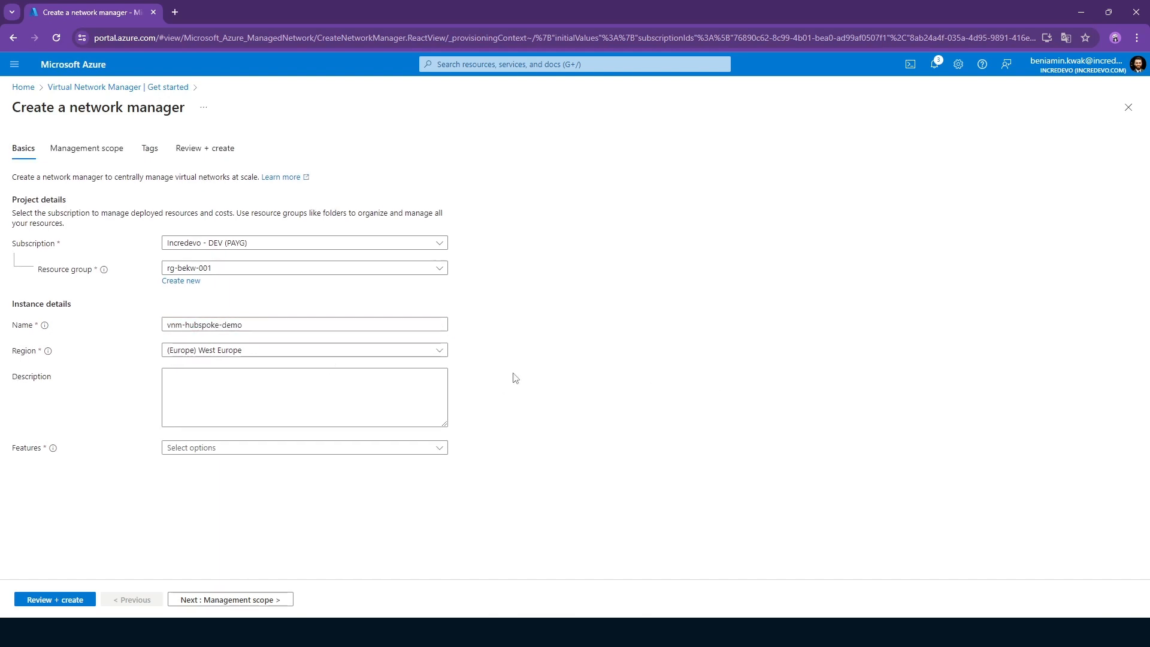
left_click(204, 451)
left_click(238, 465)
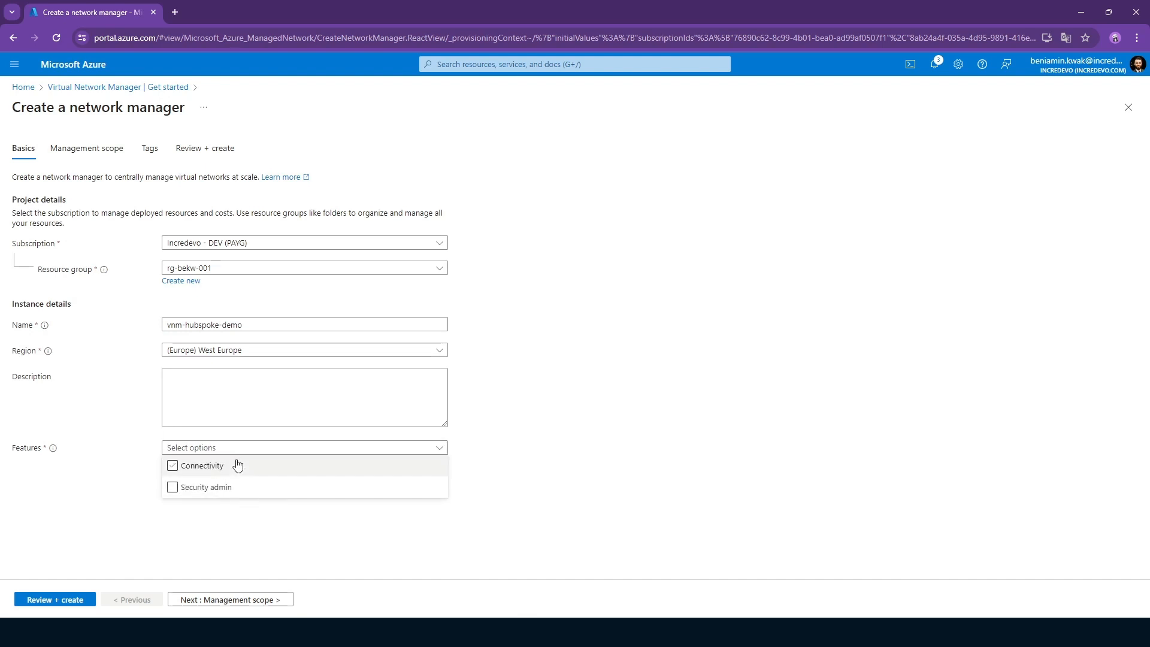
left_click(251, 471)
left_click(244, 490)
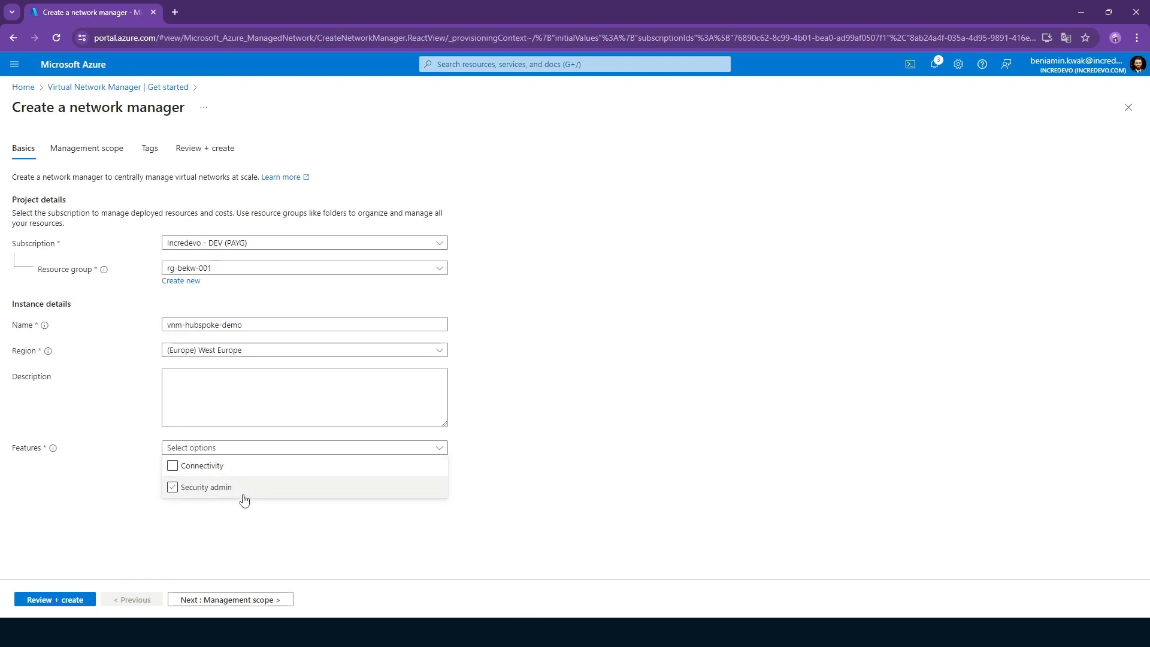
left_click(220, 465)
left_click(240, 487)
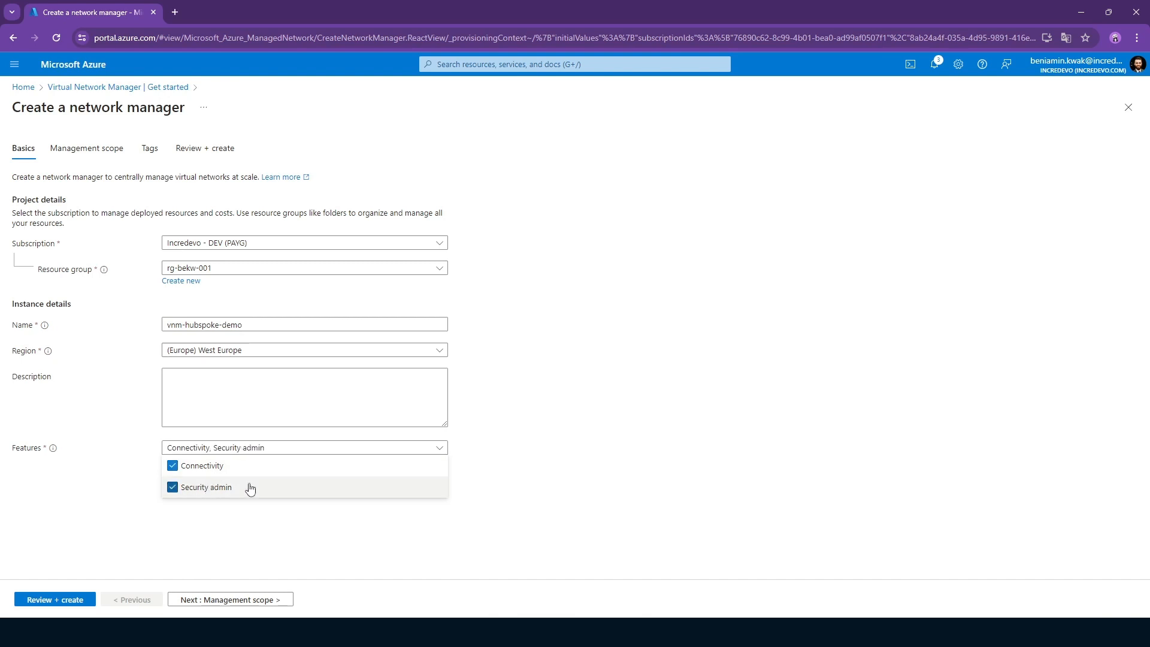
left_click(611, 446)
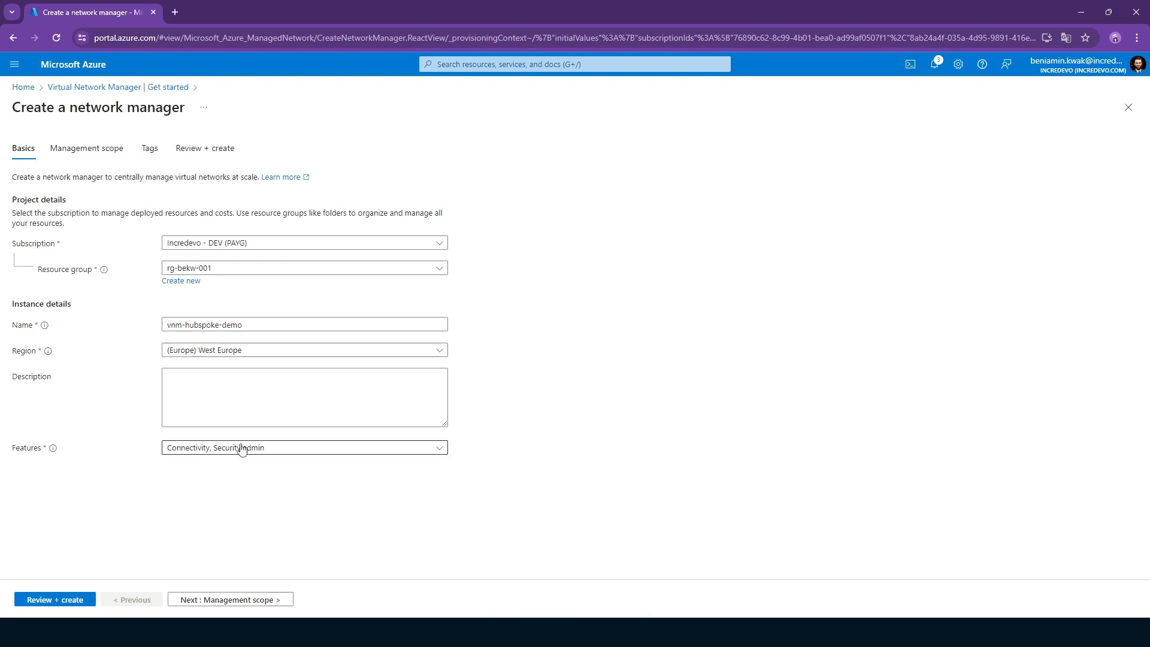
left_click(332, 451)
left_click(620, 429)
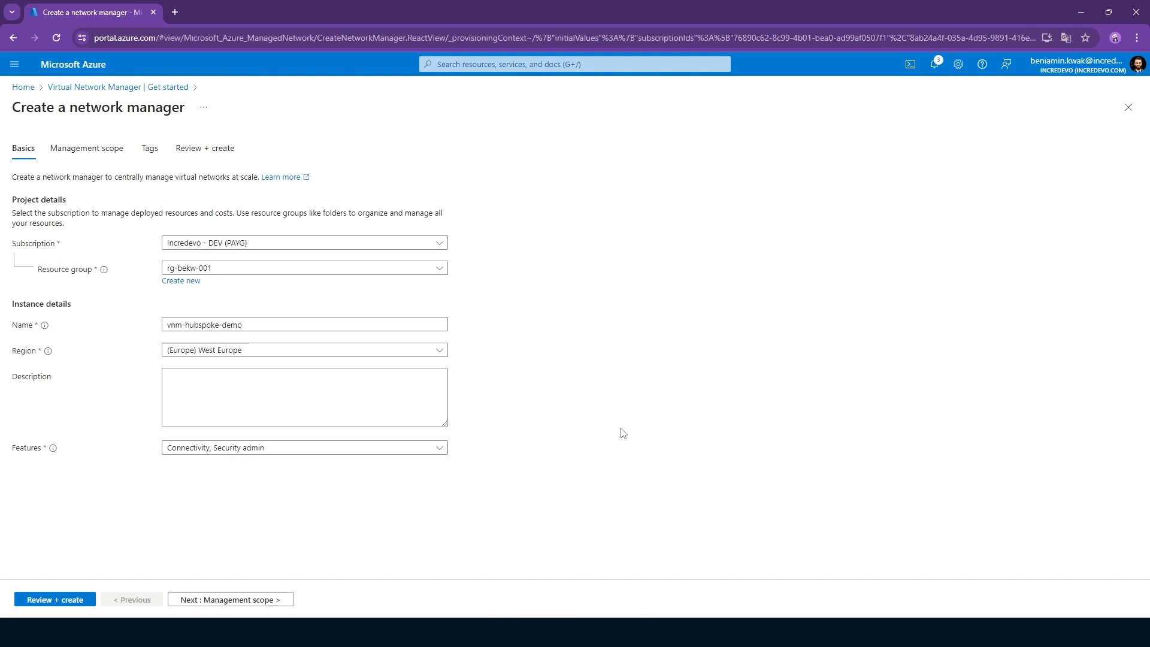
left_click(249, 450)
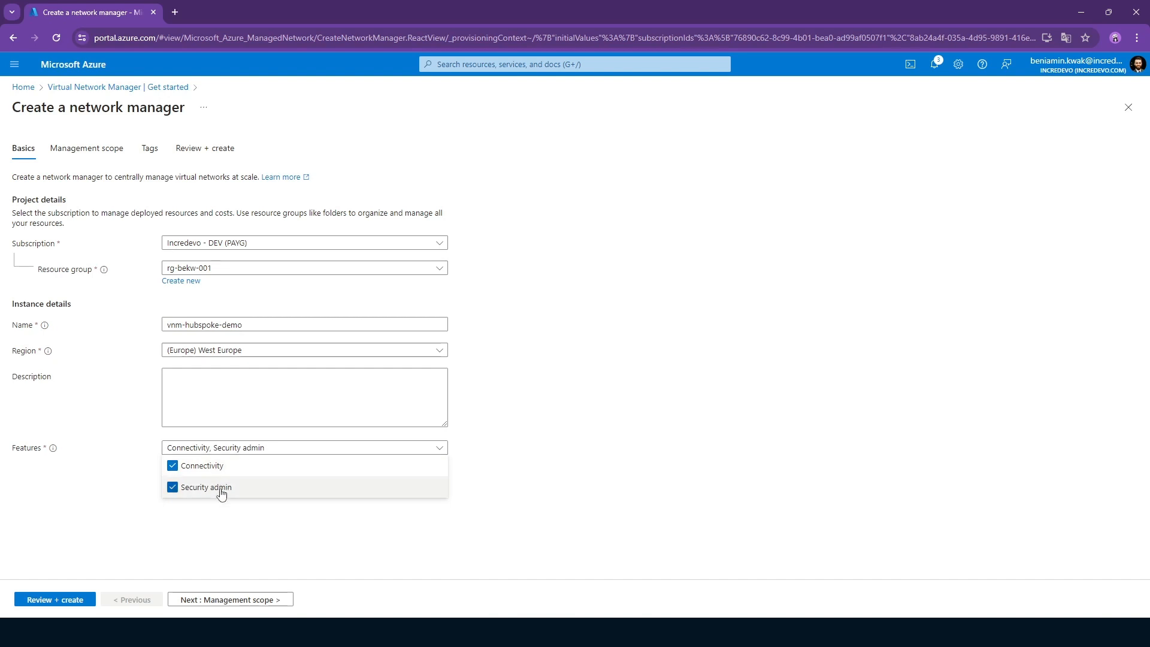
left_click(532, 447)
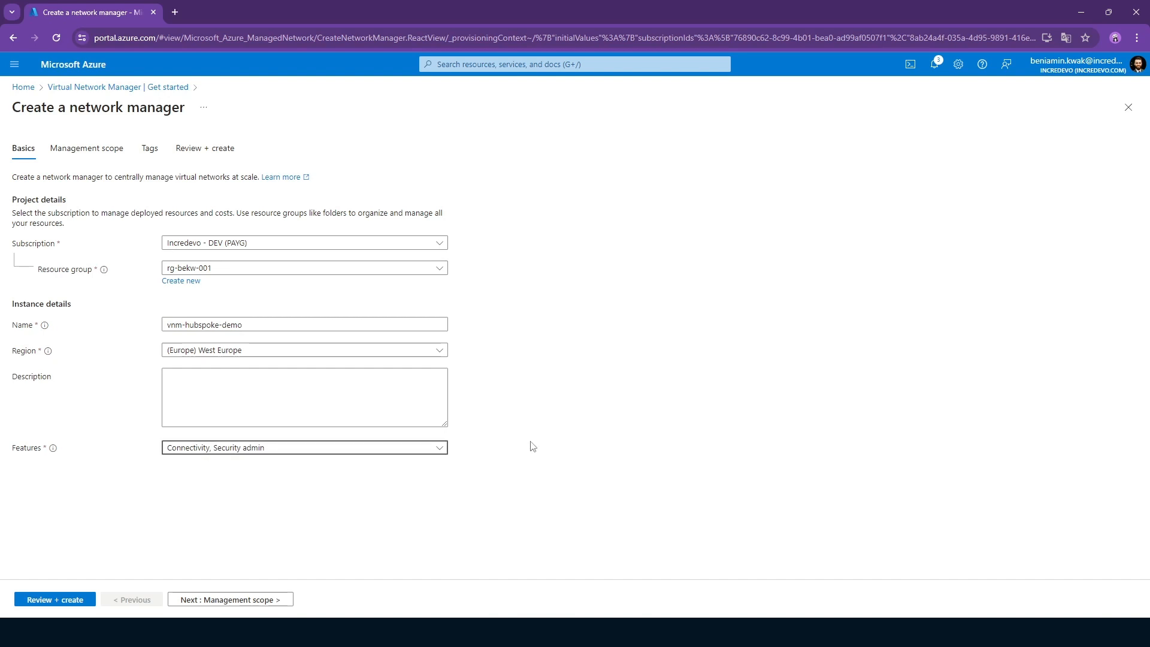
left_click(533, 447)
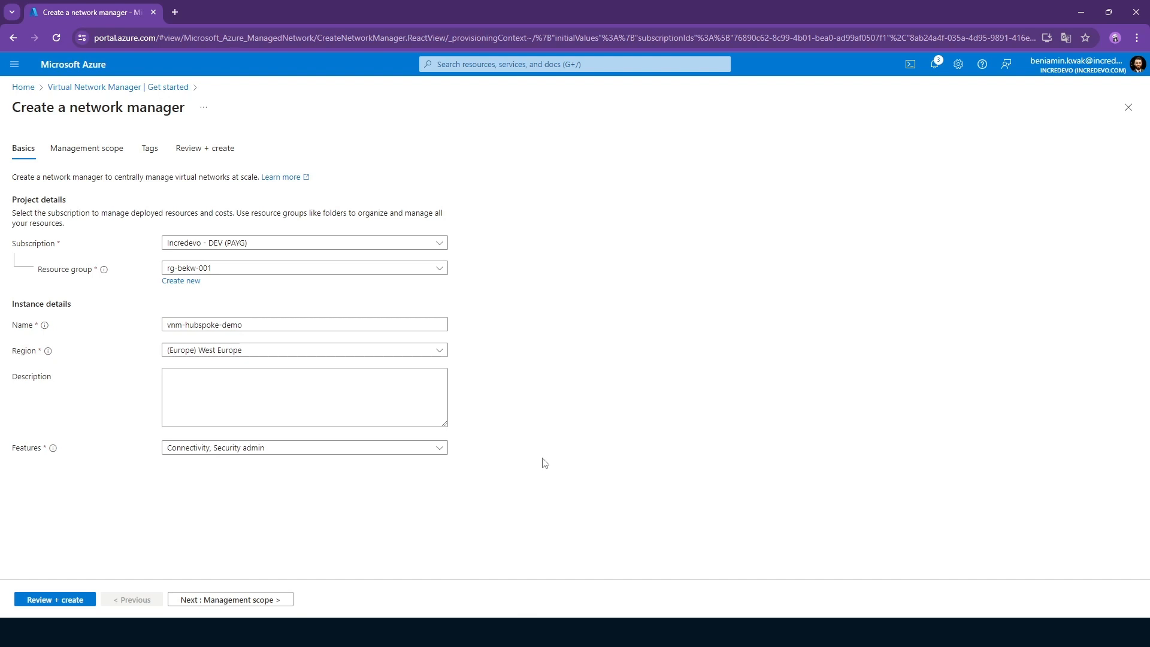
left_click(336, 449)
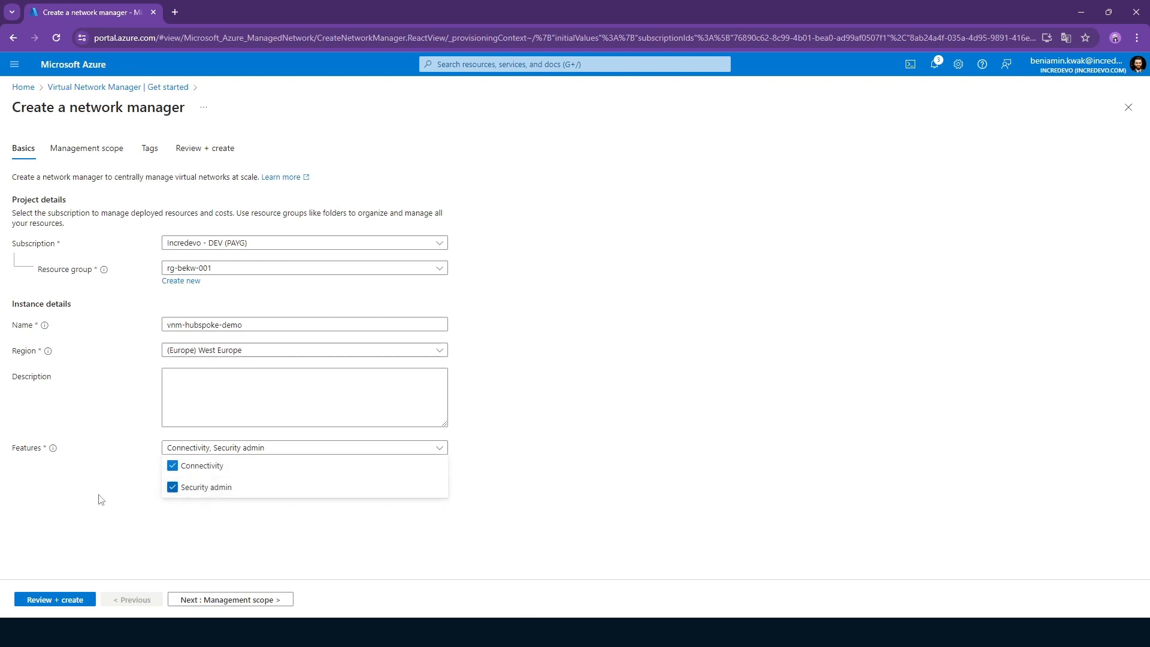
left_click(234, 452)
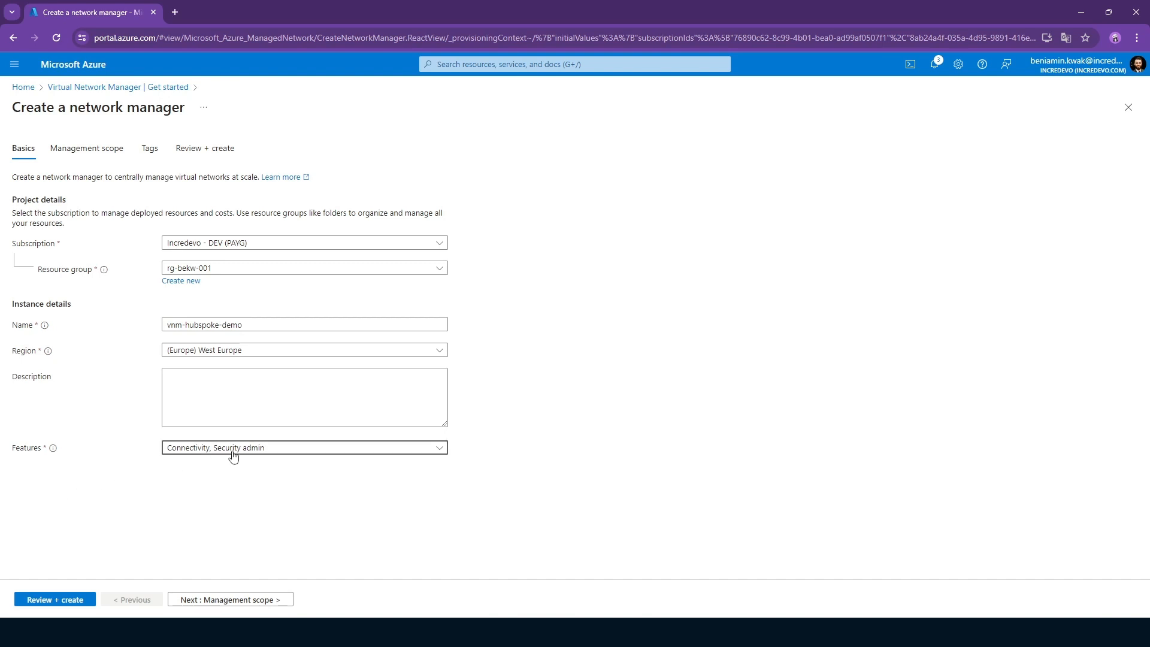
Add the Incredevo - DEV (PAYG) subscription to the network manager's management scope and select its entry.
left_click(216, 601)
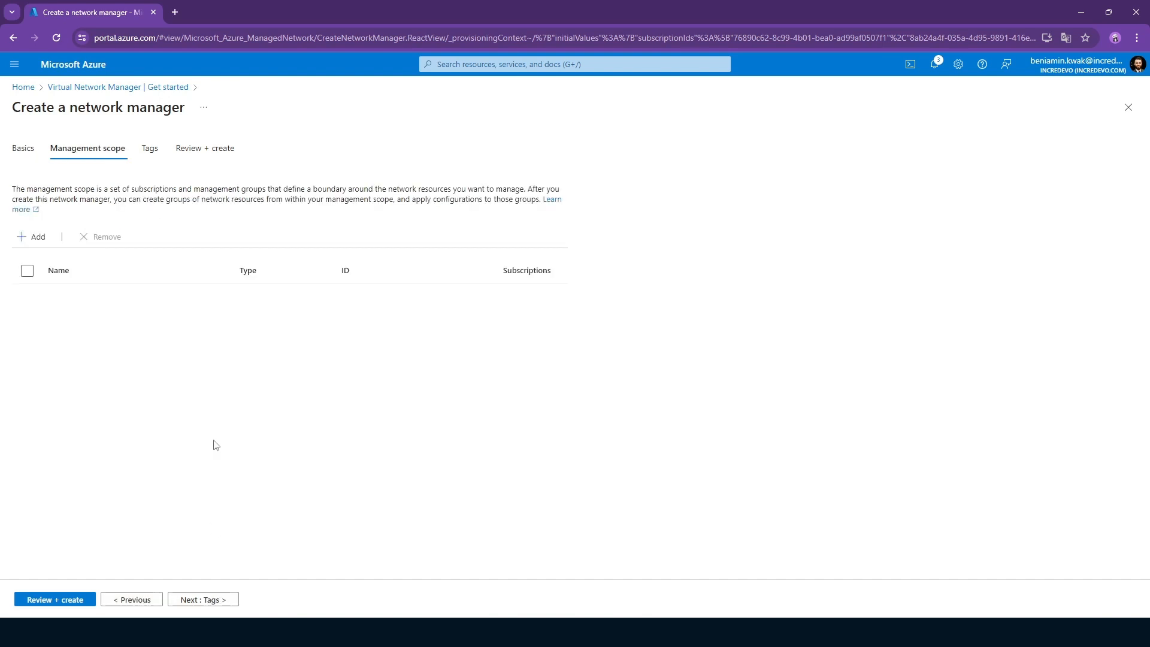
left_click(28, 242)
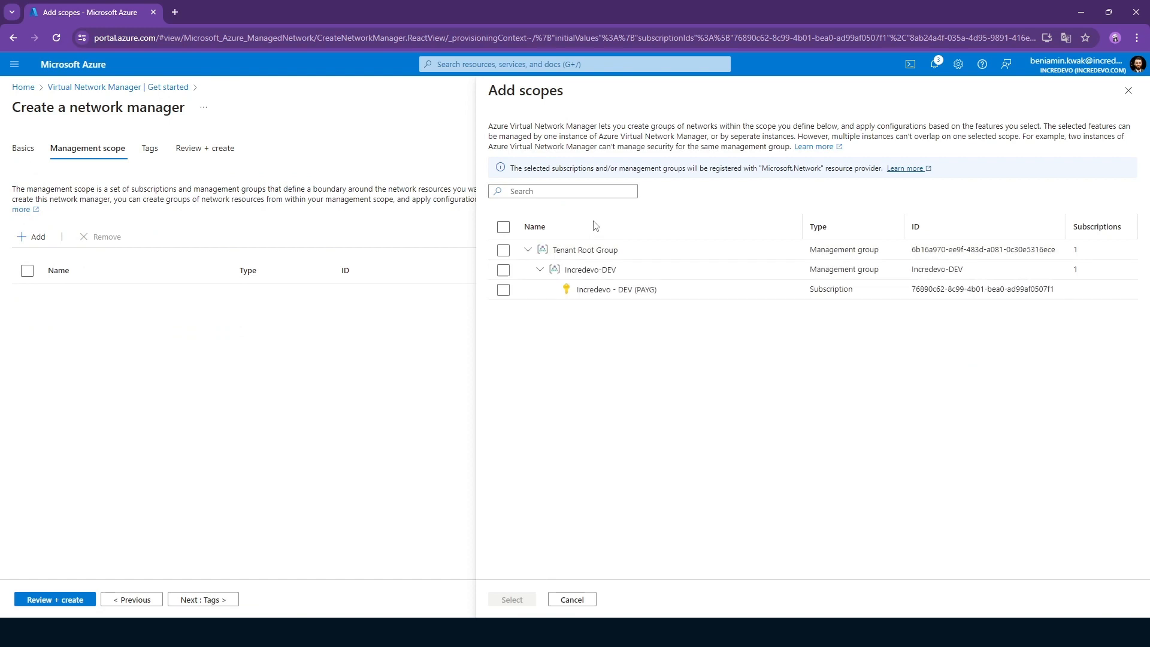
left_click(503, 289)
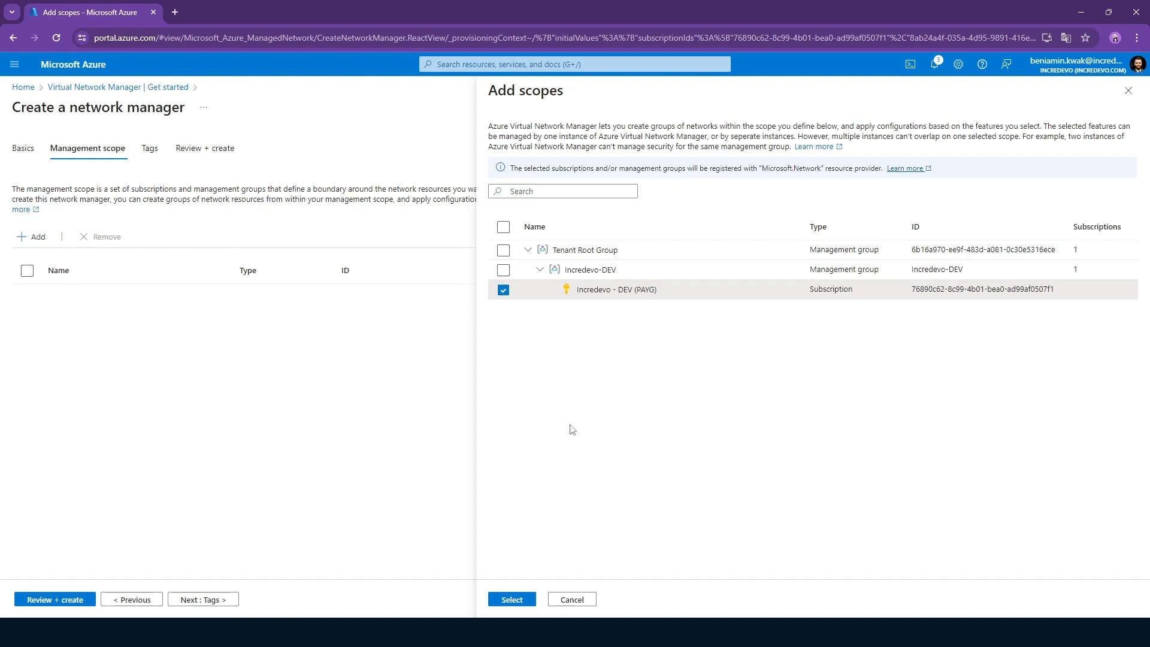
left_click(521, 601)
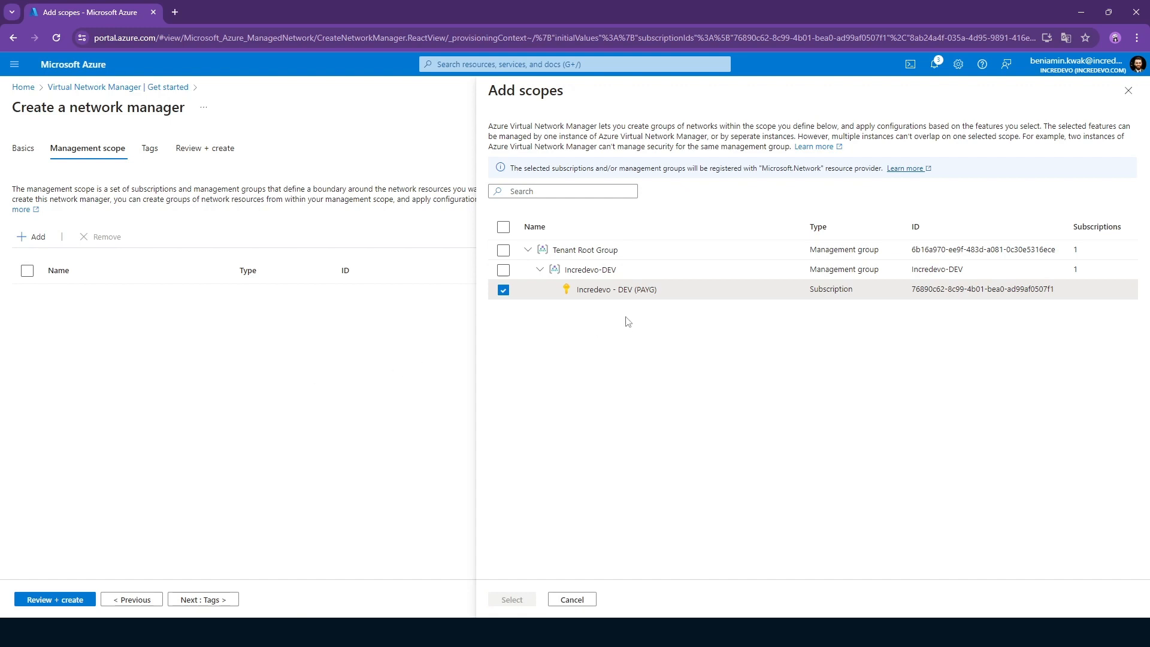
left_click(27, 293)
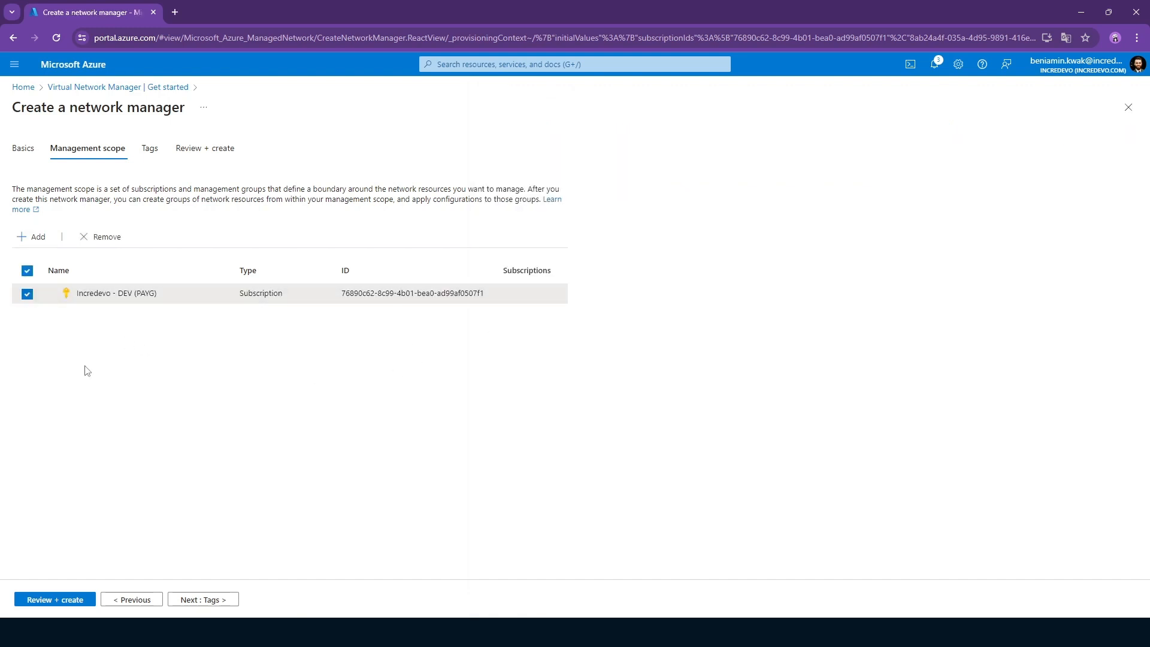
Leave the tags empty and create the vnm-hubspoke-demo network manager.
left_click(219, 602)
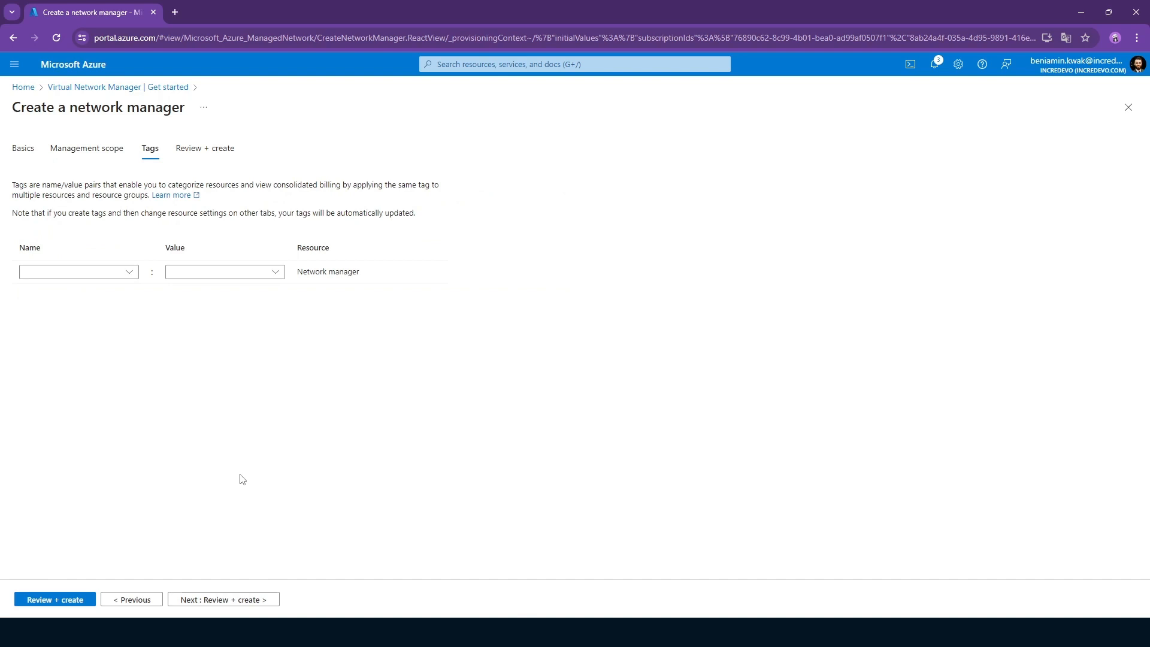
left_click(221, 600)
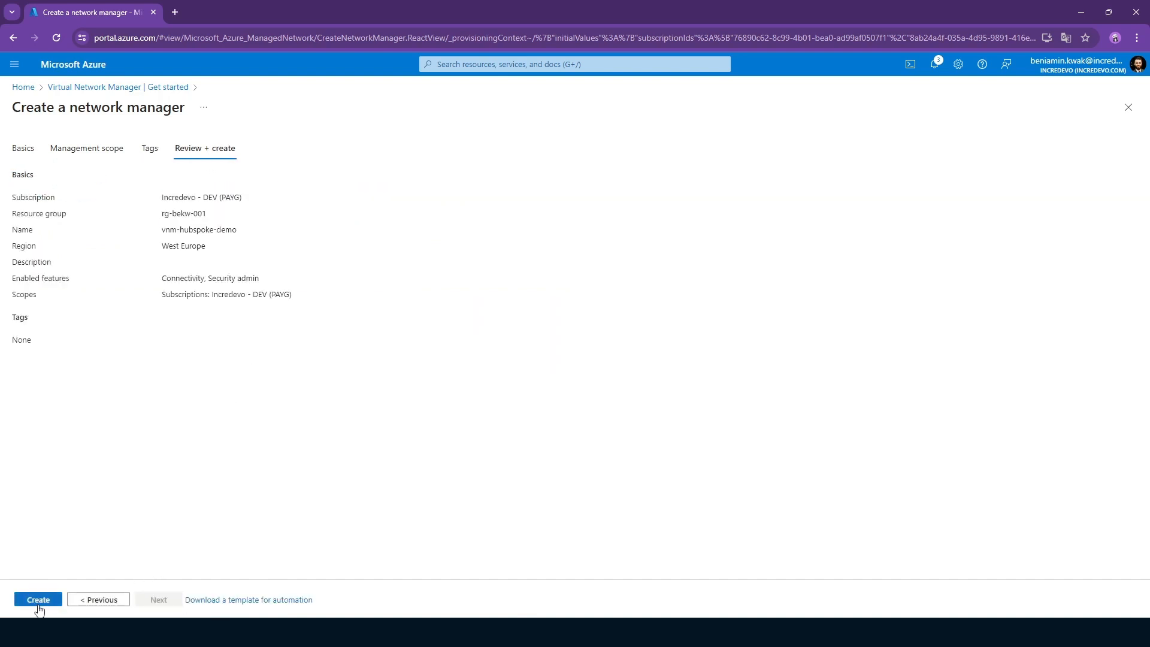
left_click(38, 606)
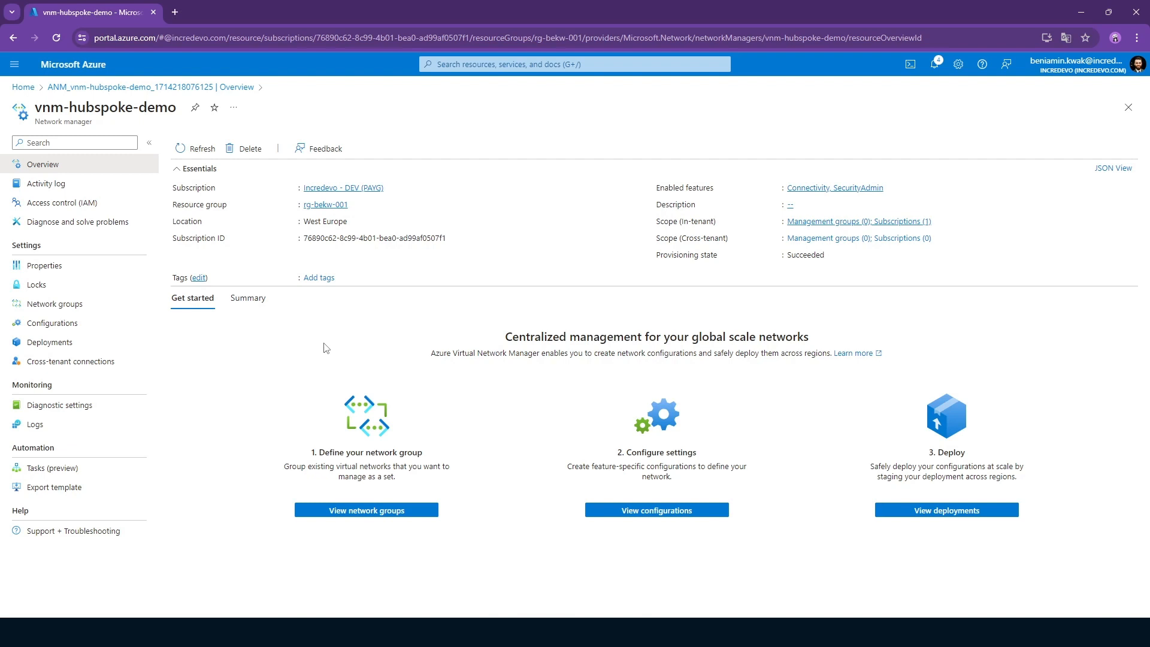
Search the portal for virtual machines, start creating an Azure virtual machine, and keep the selected region instead of Sweden Central.
left_click(486, 66)
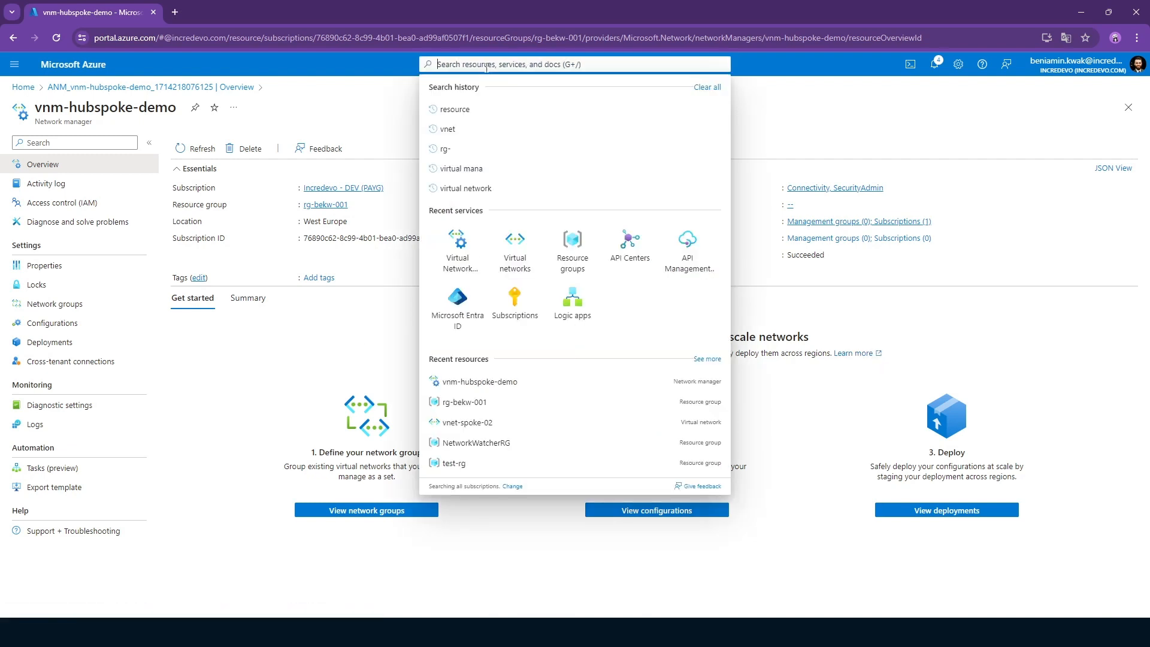
type("virtual machin")
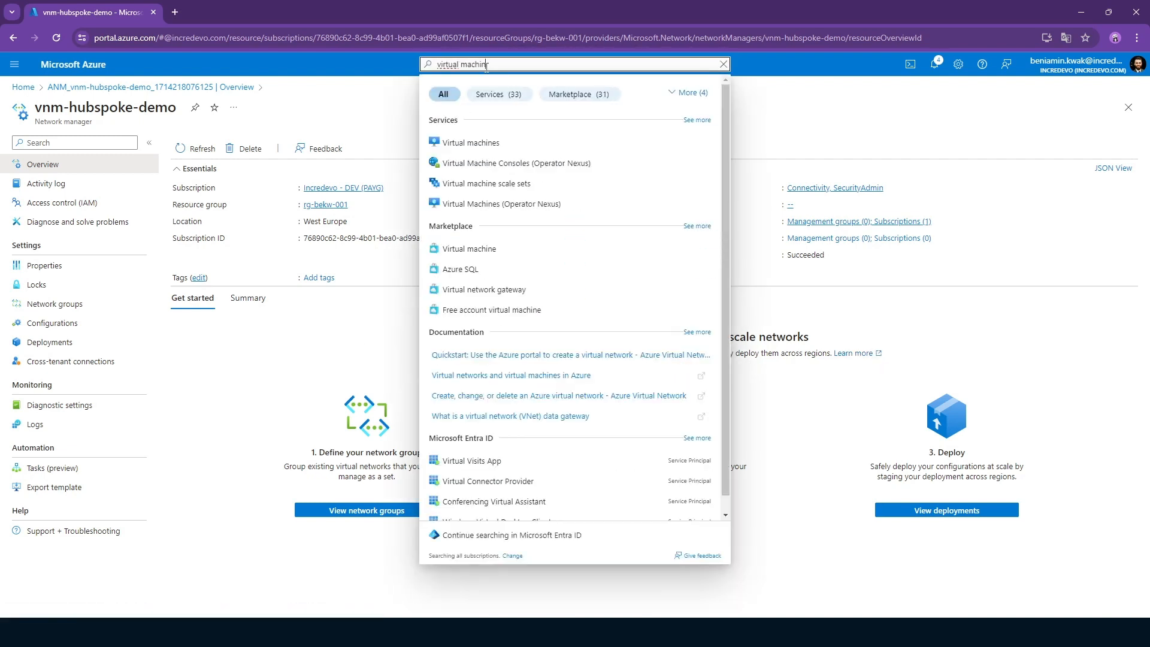
left_click(494, 143)
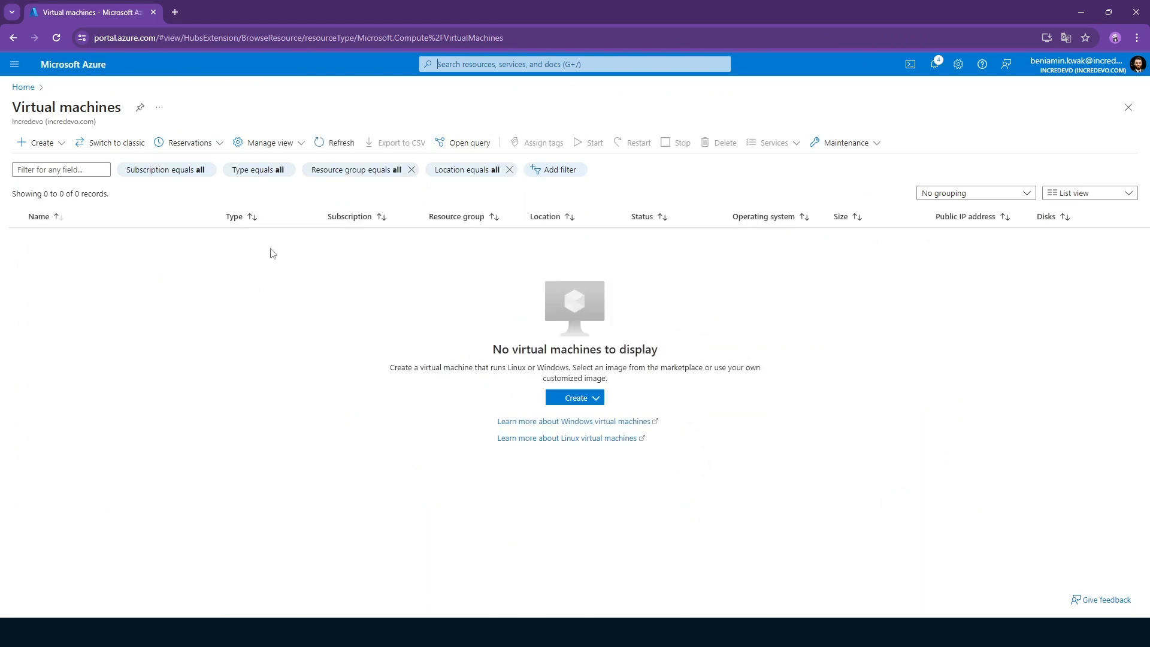
left_click(582, 392)
left_click(669, 424)
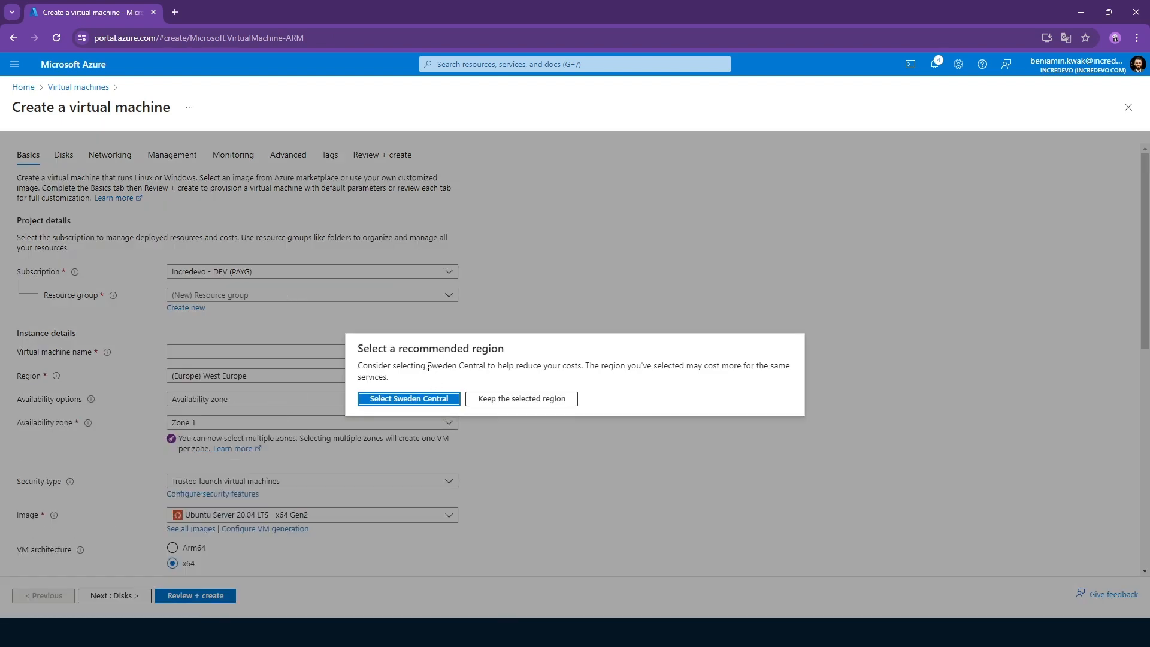
left_click(525, 399)
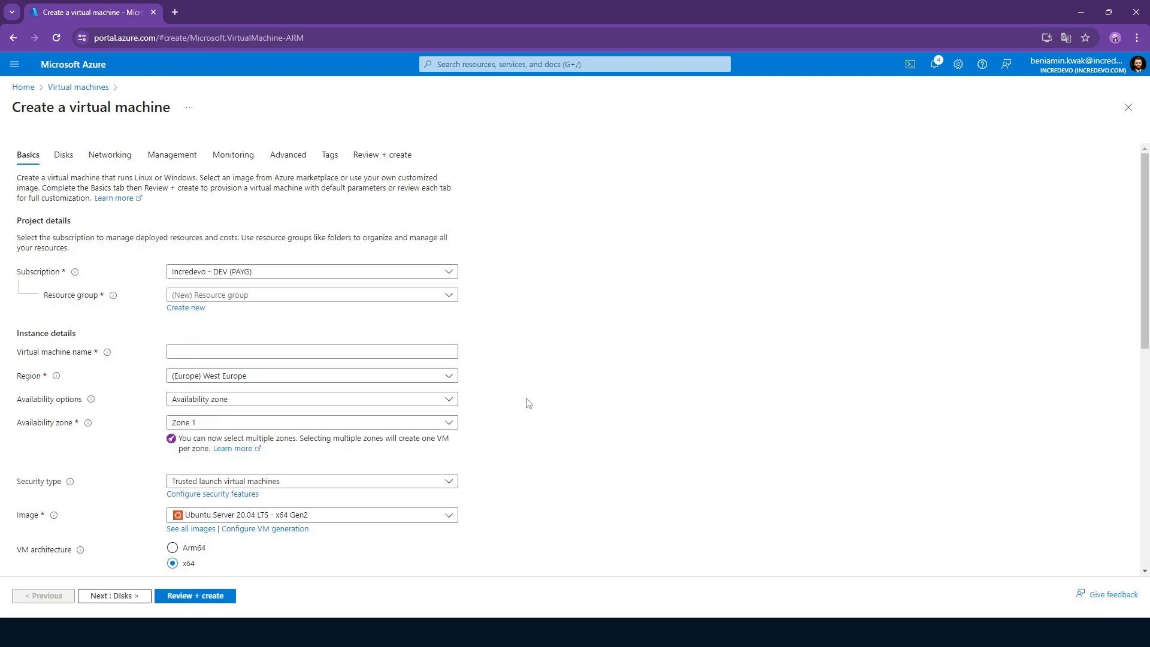
Assign the virtual machine to resource group rg-bekw-001 and name it vm-01.
left_click(211, 296)
left_click(219, 342)
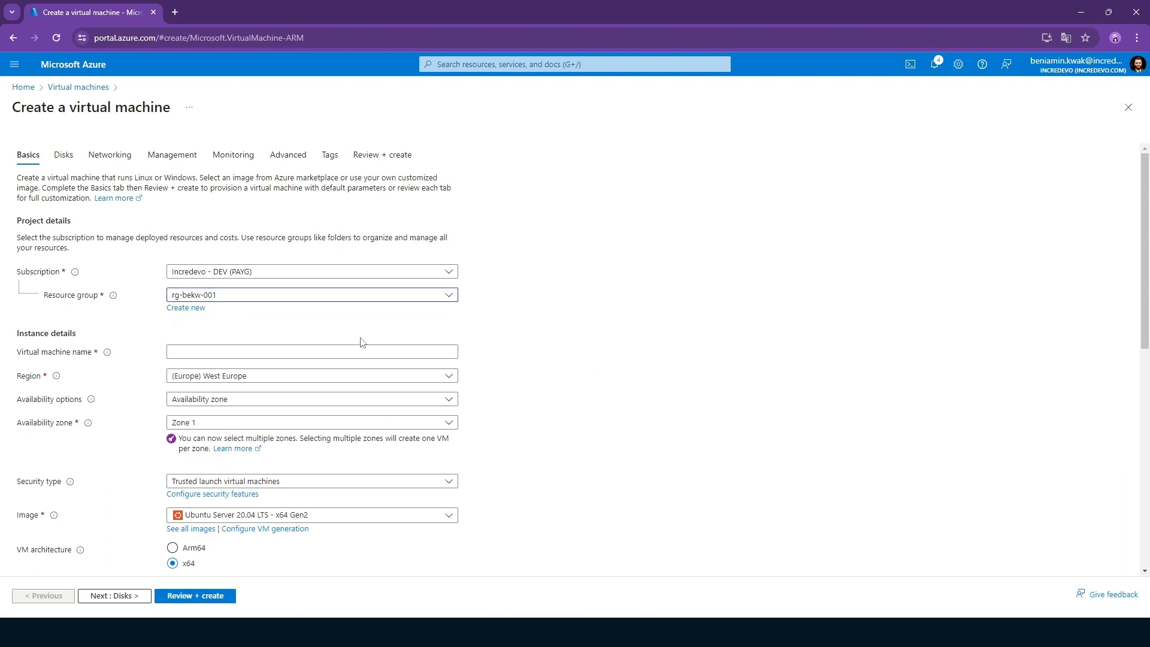
left_click(227, 351)
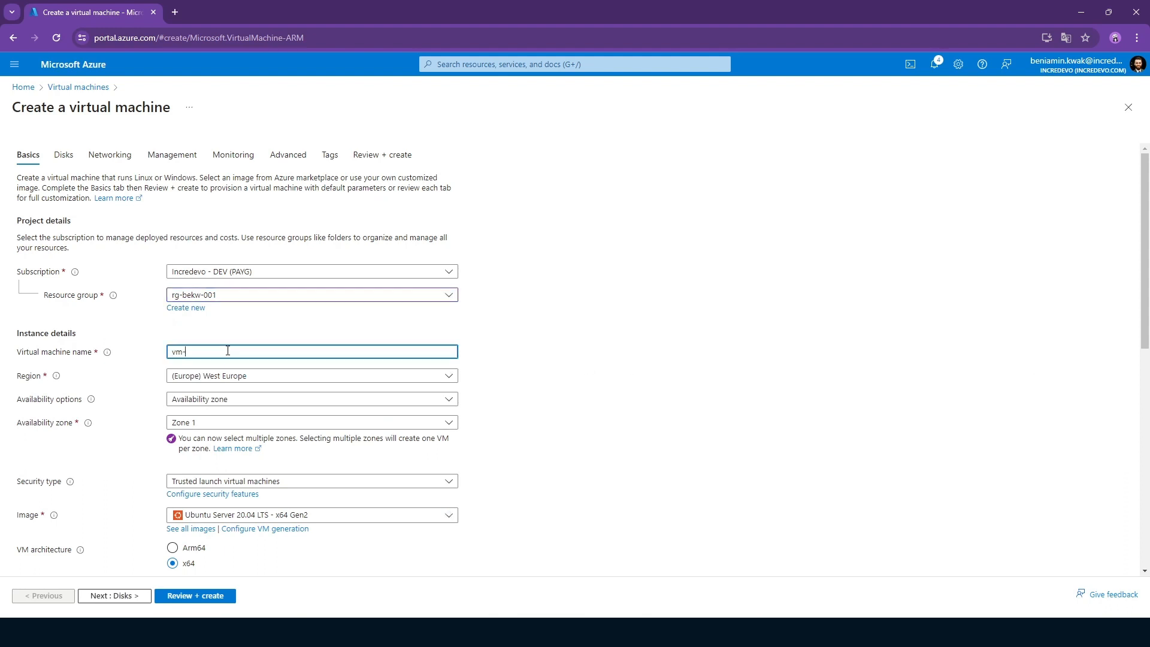
left_click(628, 339)
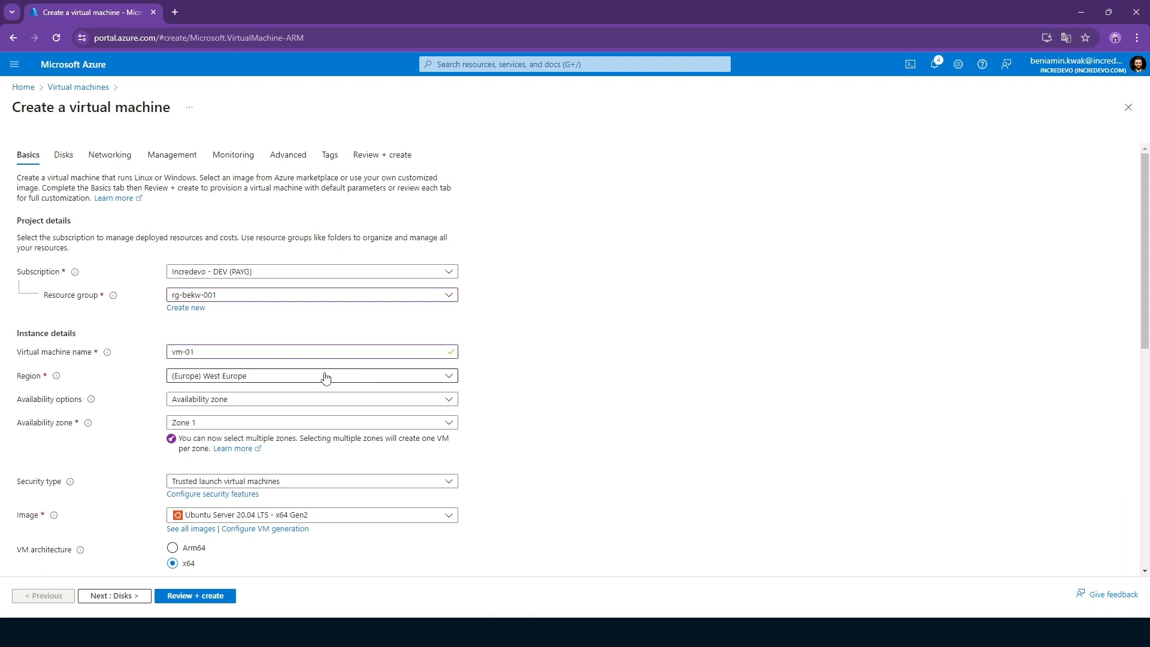
Choose the recently used Standard_D2s_v3 size with 2 vcpus and 8 GiB memory for vm-01.
scroll(251, 398, "down", 2)
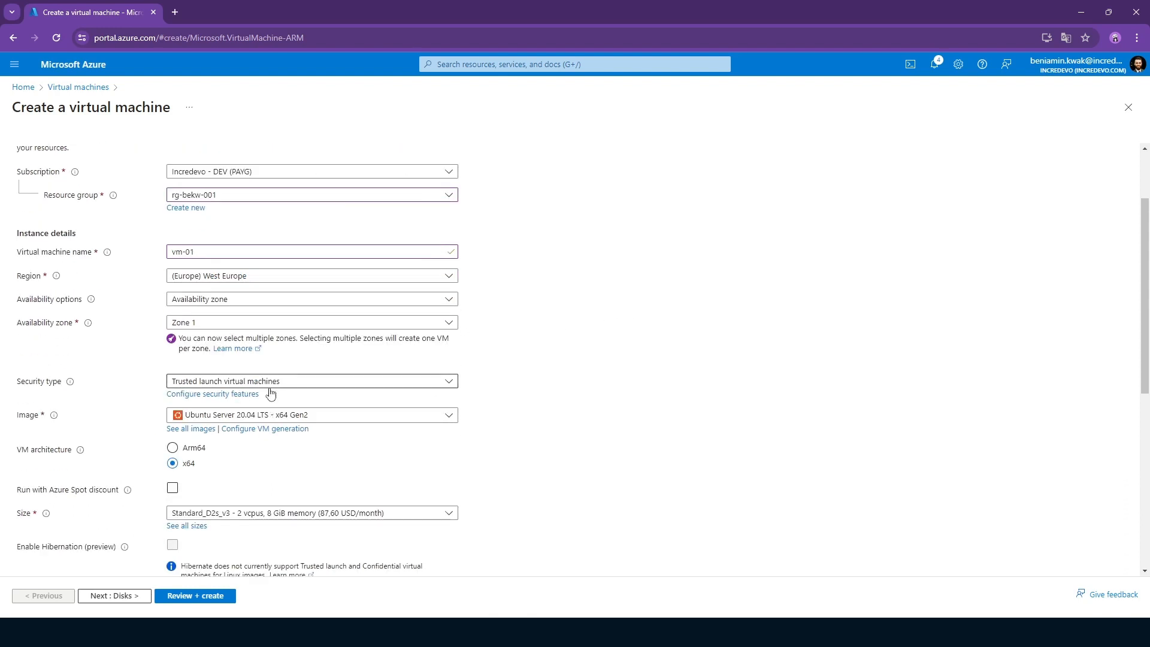
scroll(271, 392, "down", 2)
left_click(289, 413)
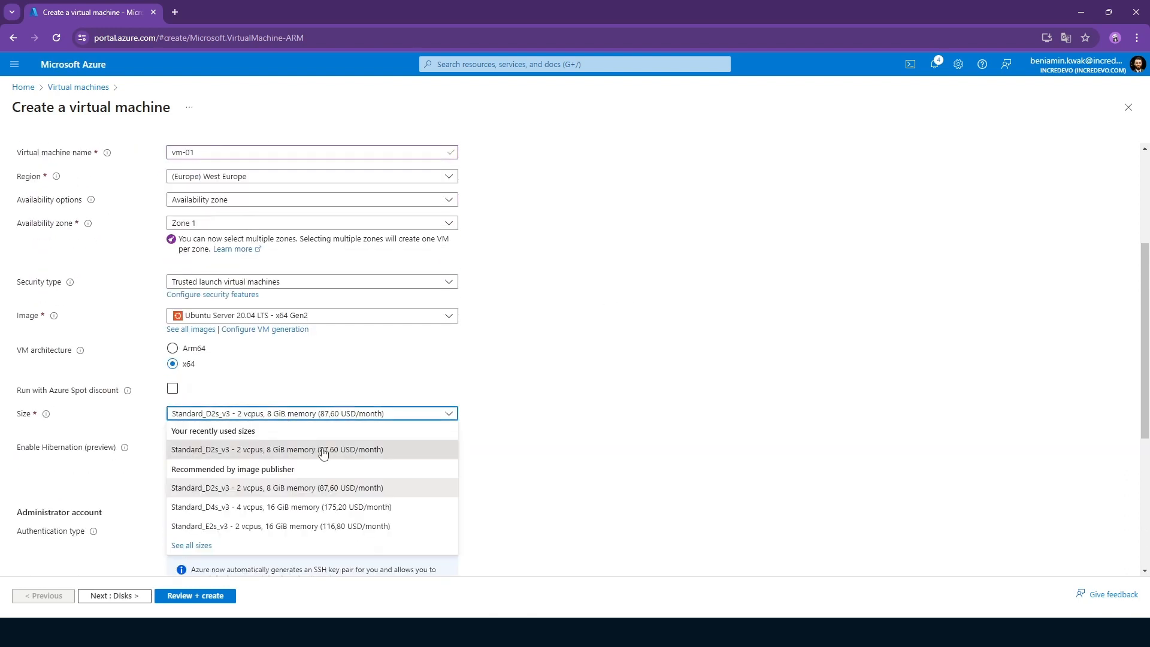
left_click(382, 455)
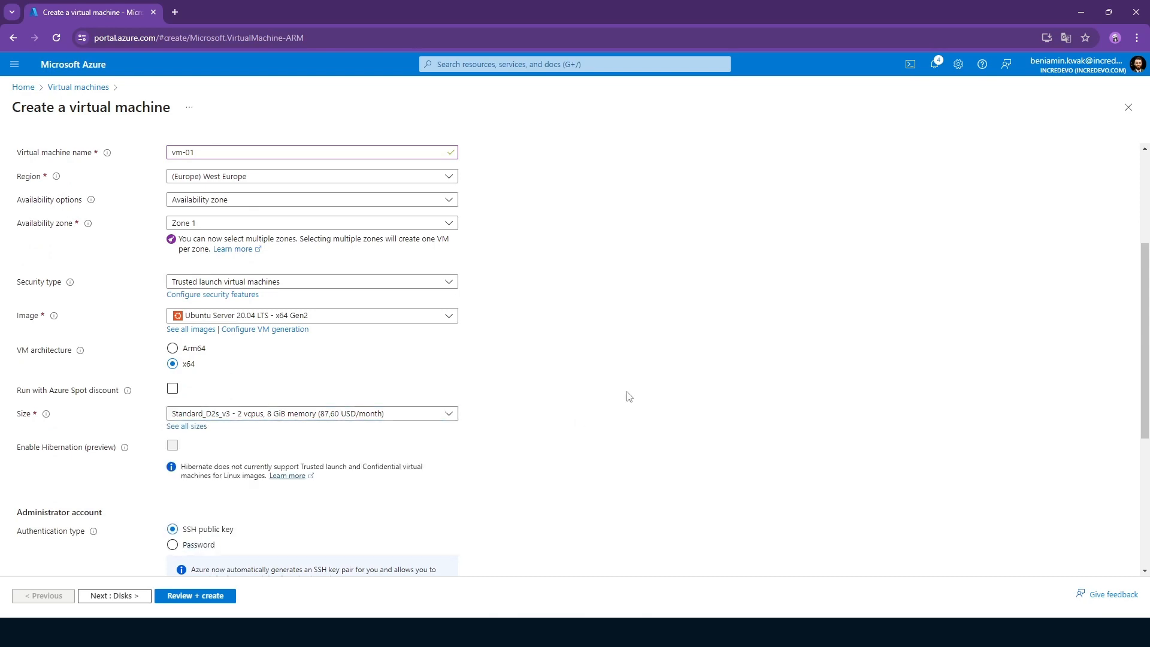
Set the image of vm-01 to Windows Server 2019 Datacenter - x64 Gen2 and its size to Standard_D2s_v3.
scroll(626, 411, "up", 4)
scroll(575, 401, "down", 2)
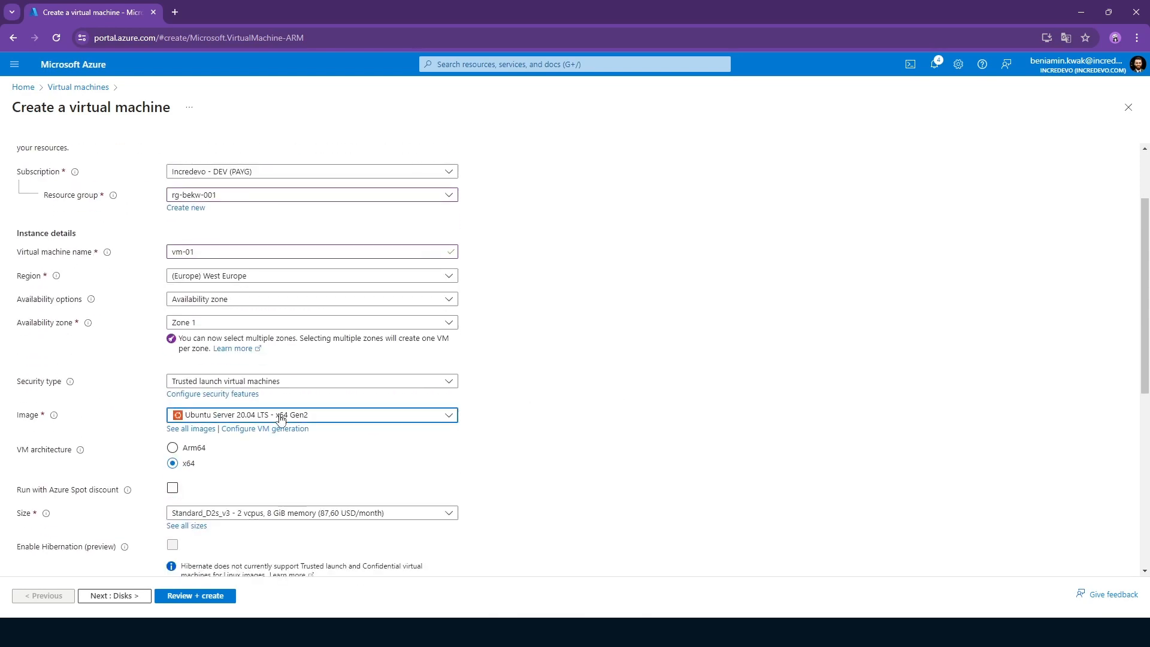
left_click(309, 415)
left_click(308, 373)
scroll(593, 335, "down", 2)
left_click(353, 440)
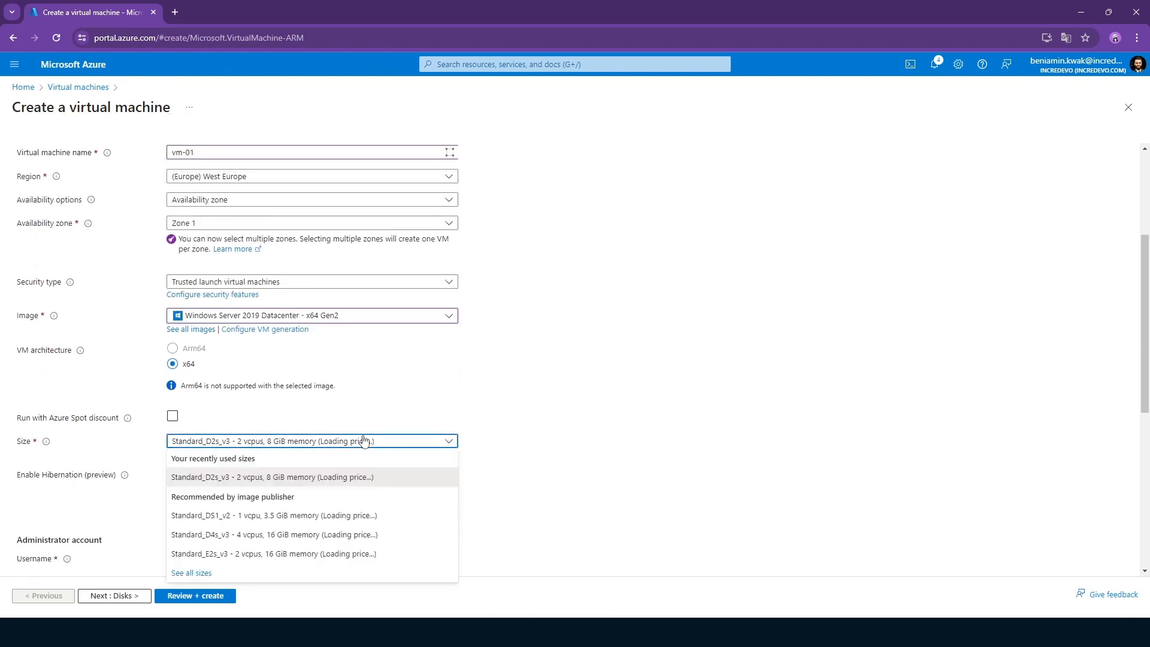
left_click(335, 475)
Enter the username of the administrator account for vm-01.
scroll(533, 440, "down", 2)
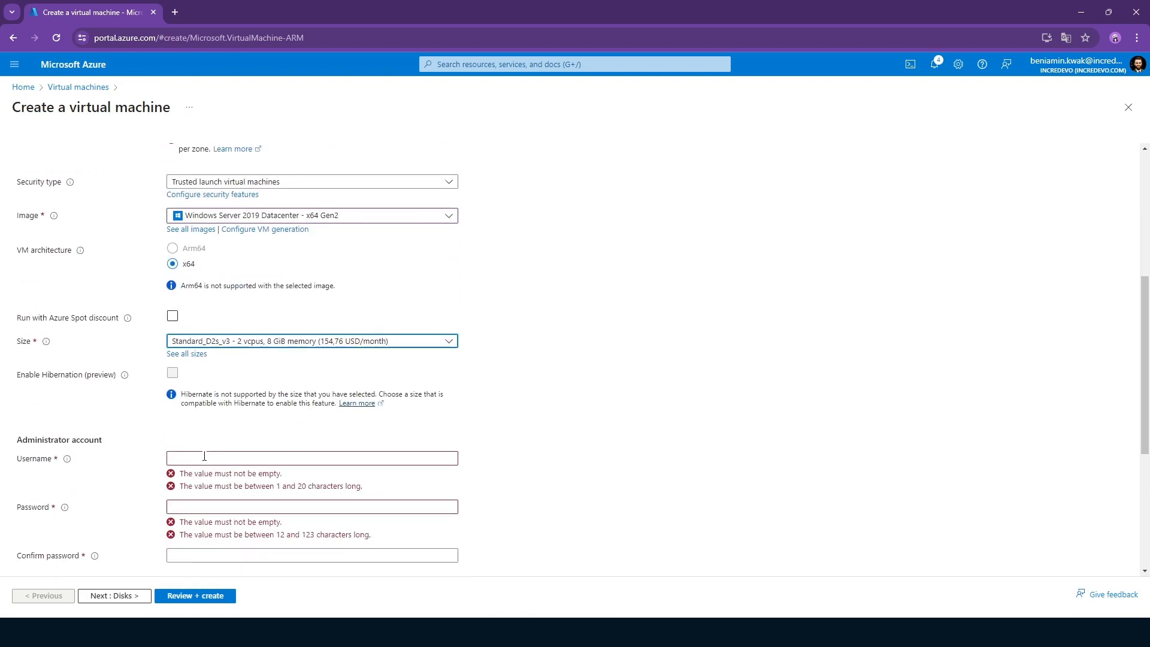
left_click(204, 456)
scroll(577, 392, "down", 2)
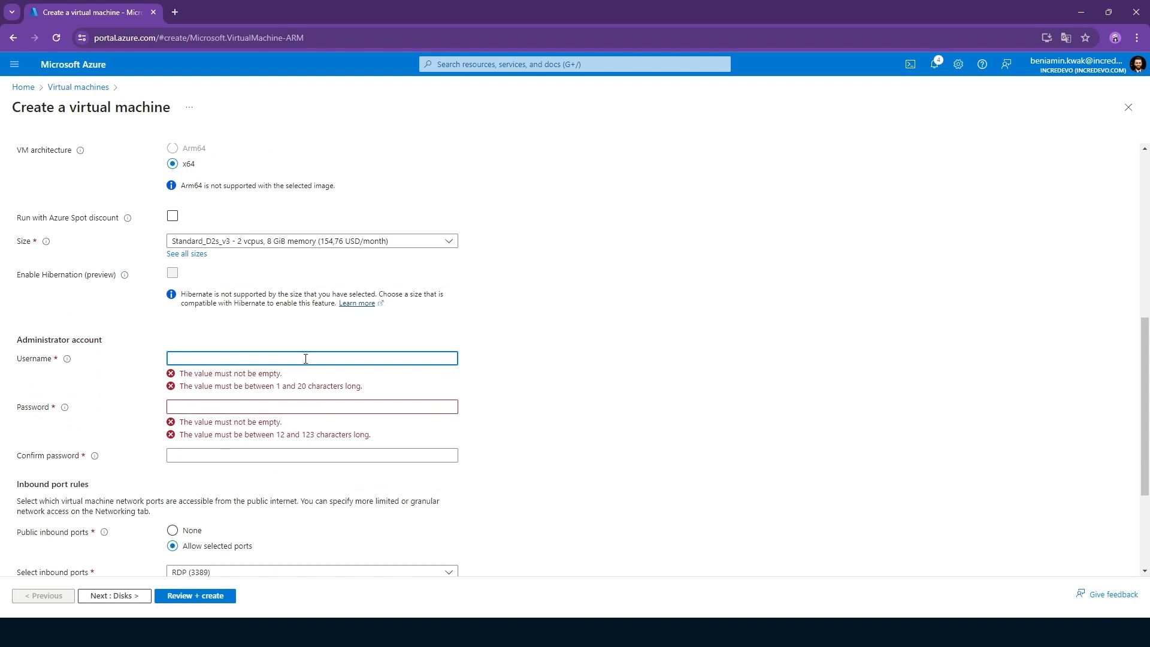
key("Tab")
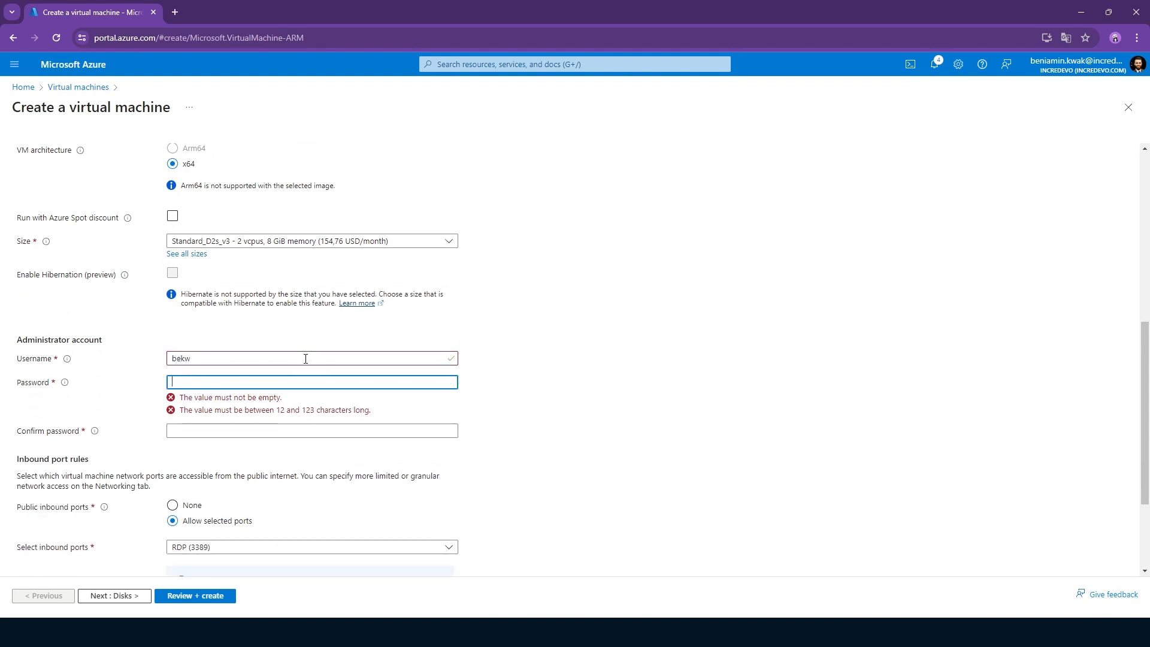
Try to enter and confirm the administrator account password, and clear the confirmation.
type("•••••")
key("Tab")
type("••••••")
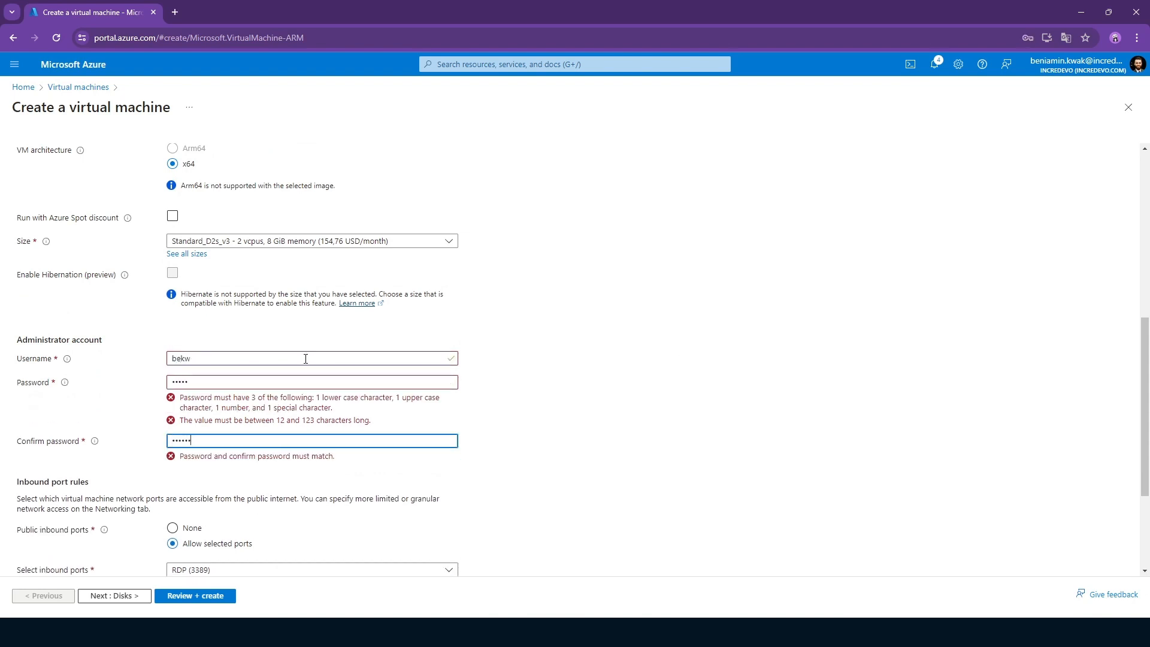
key("ctrl+a")
key("BackSpace")
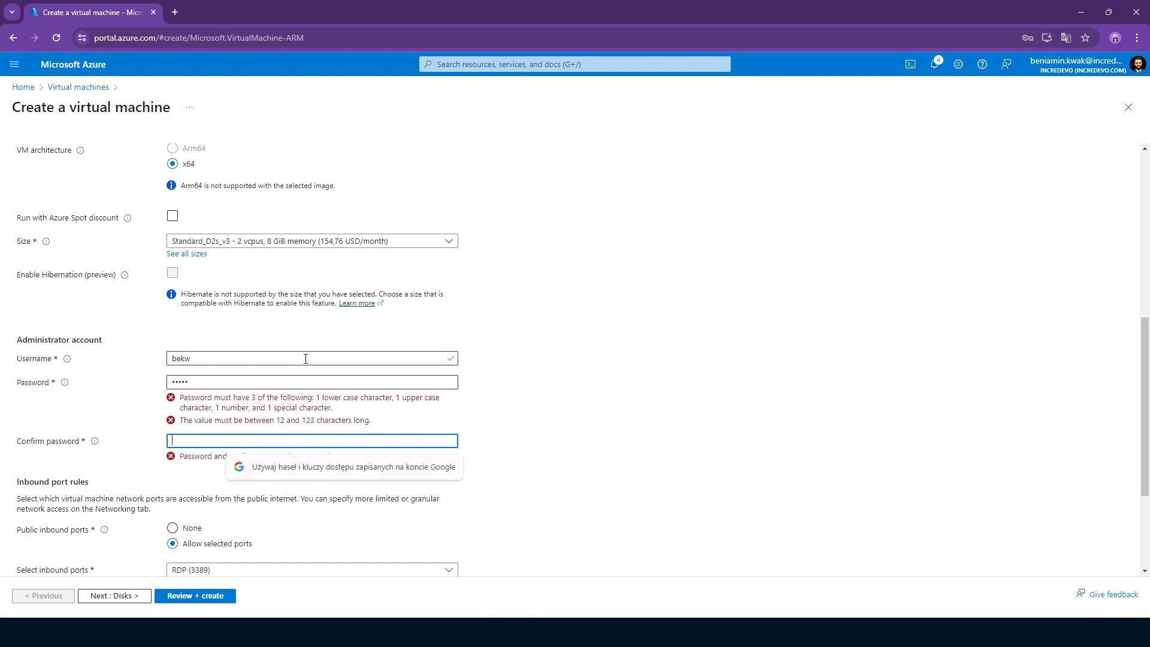
Enter an administrator account password that meets the complexity rules and repeat it in the confirmation.
key("shift+Tab")
type("••••")
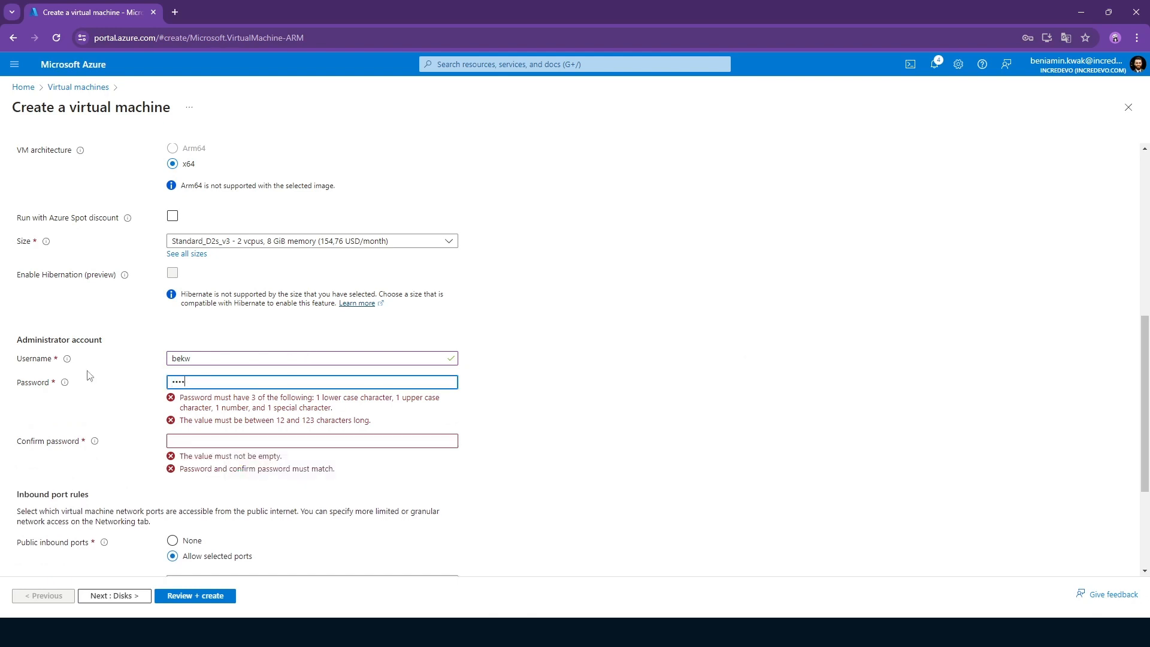
type("••••••••")
key("ctrl+a")
type("•")
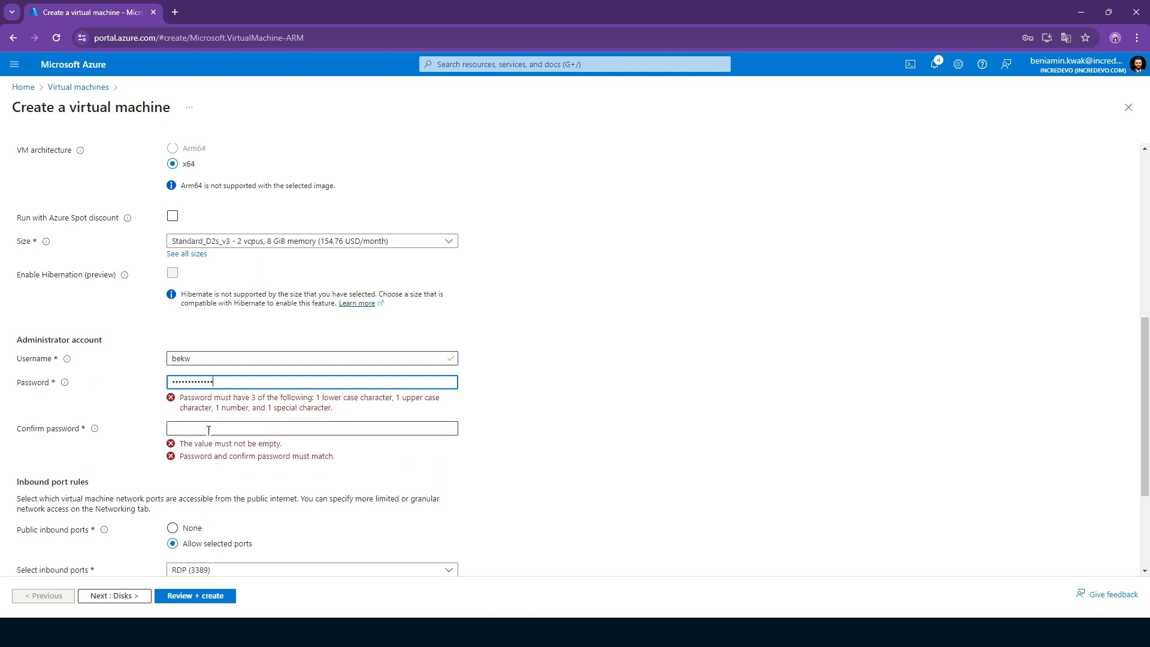
type("•")
left_click(221, 405)
type("••")
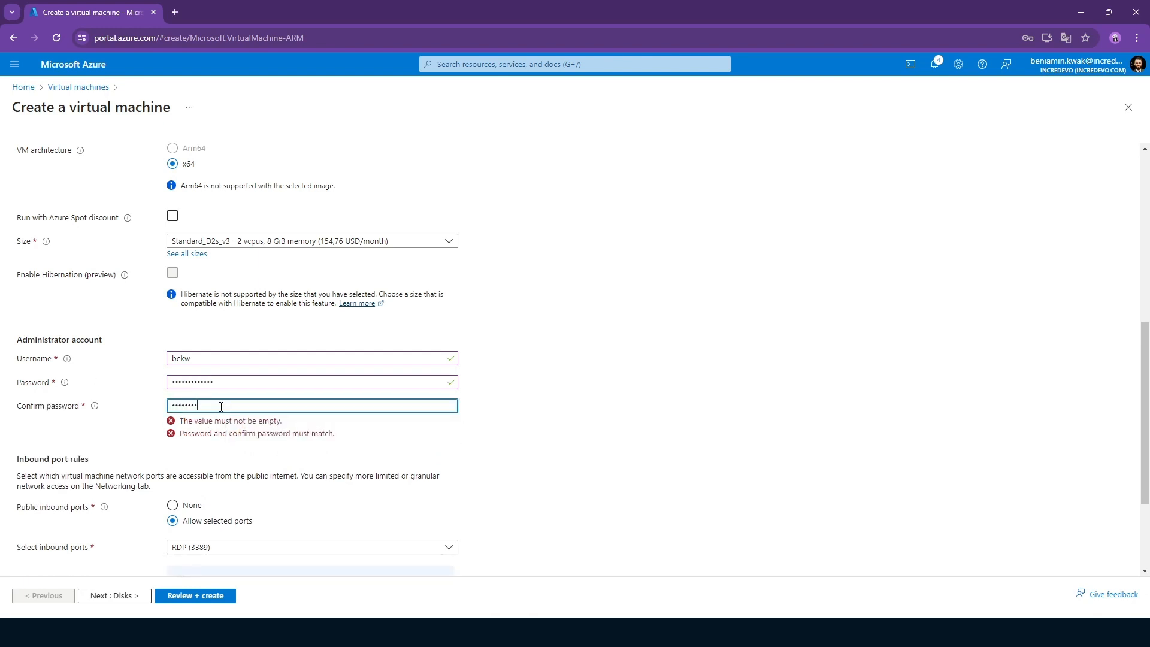
left_click(618, 387)
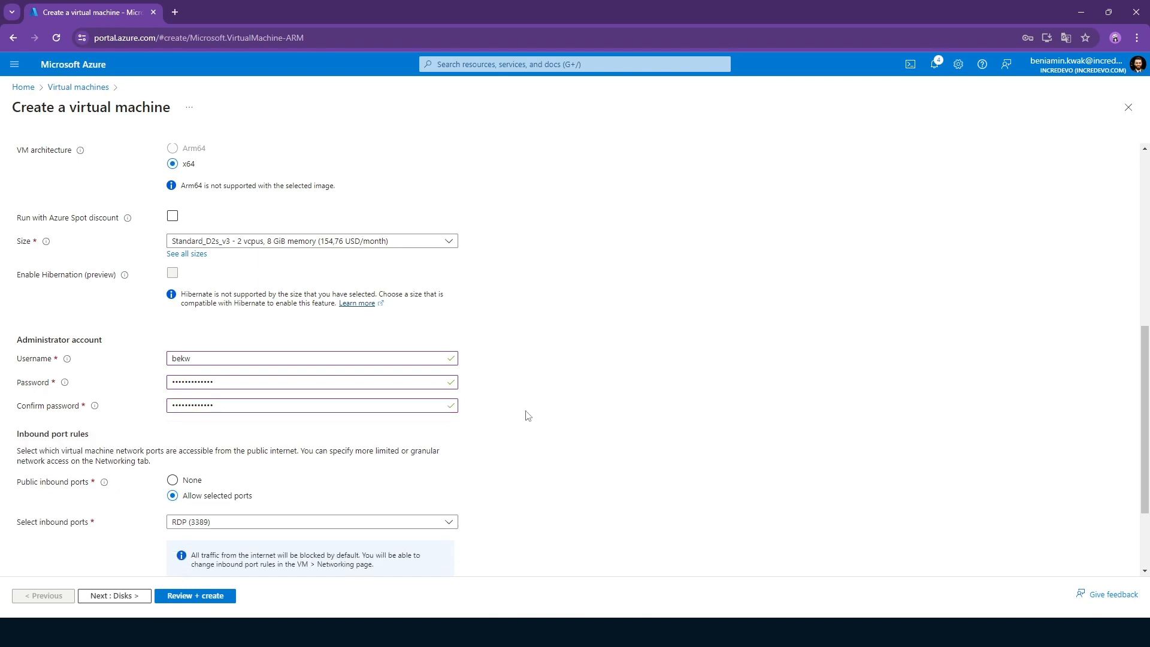
Set the public inbound ports of vm-01 to None.
left_click(185, 482)
scroll(503, 435, "down", 1)
scroll(443, 440, "up", 1)
scroll(397, 444, "down", 2)
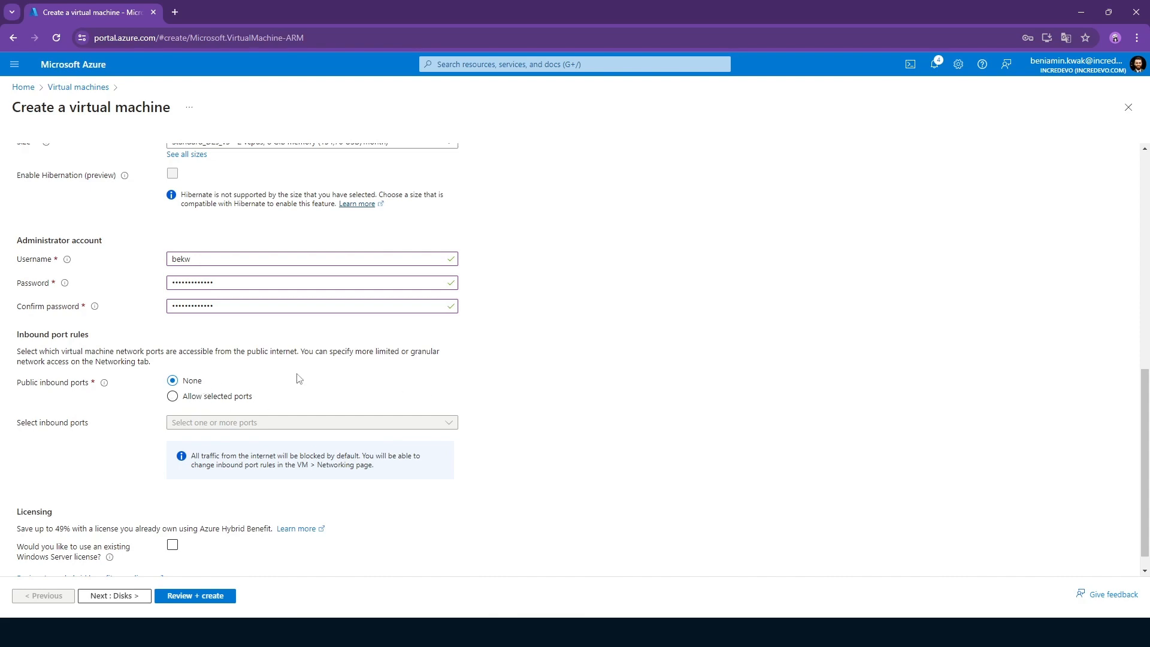
scroll(573, 364, "down", 1)
scroll(578, 368, "up", 2)
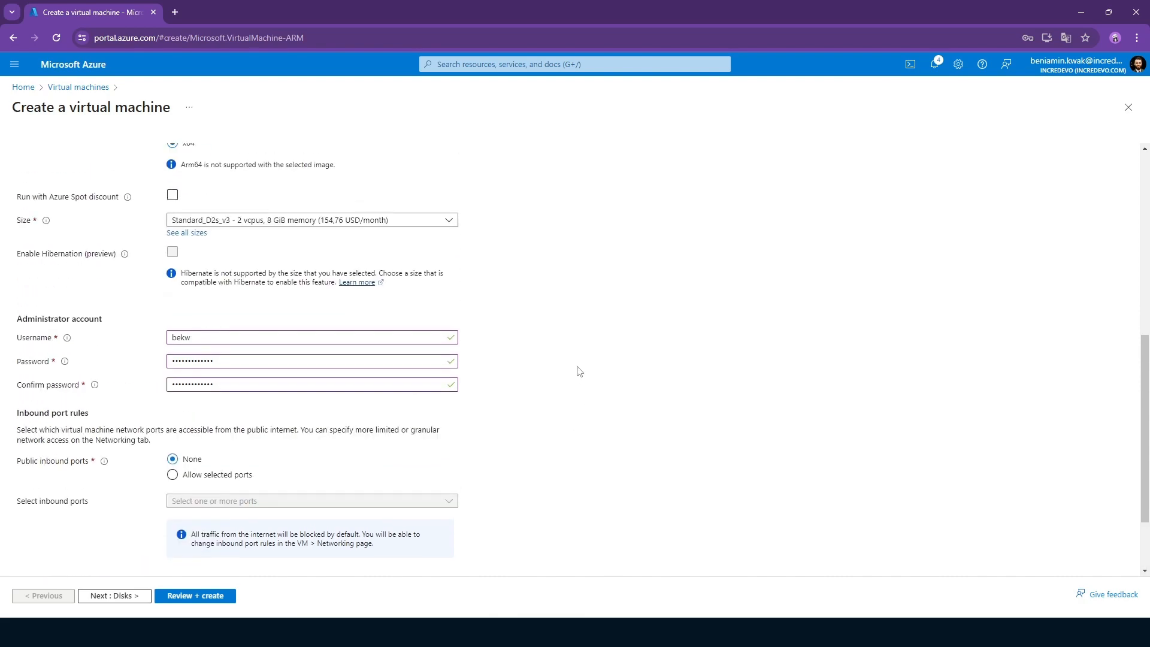
Keep Availability zone as the availability option and validate the configuration of vm-01, dismissing the browser's offer to save the password.
scroll(578, 370, "up", 6)
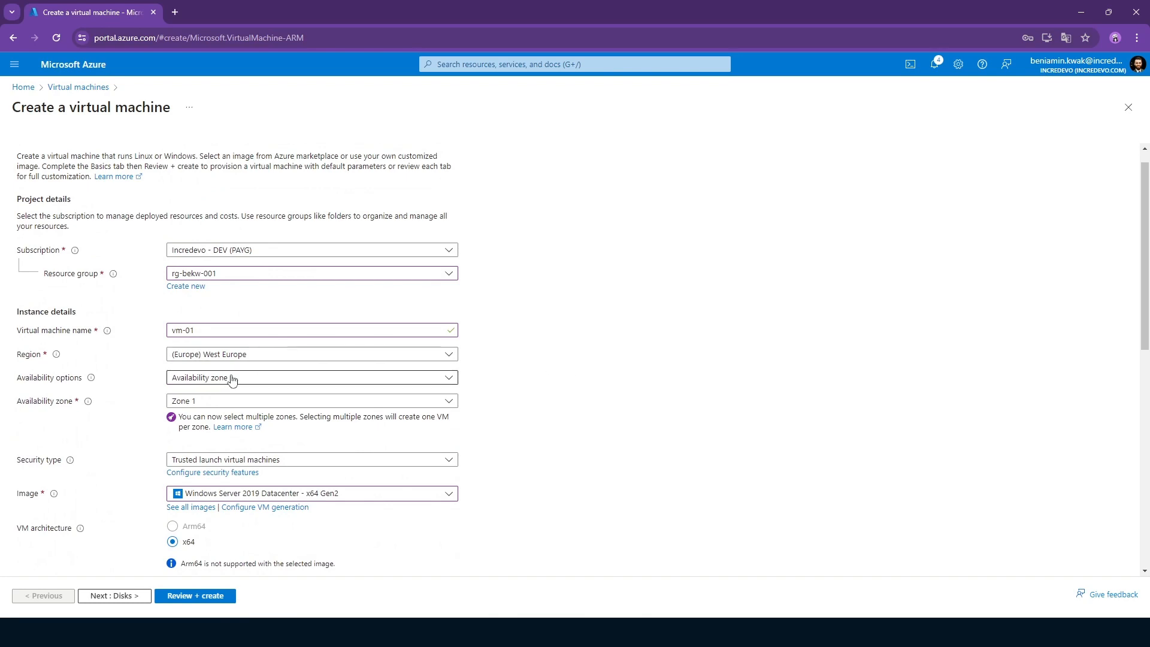
left_click(232, 379)
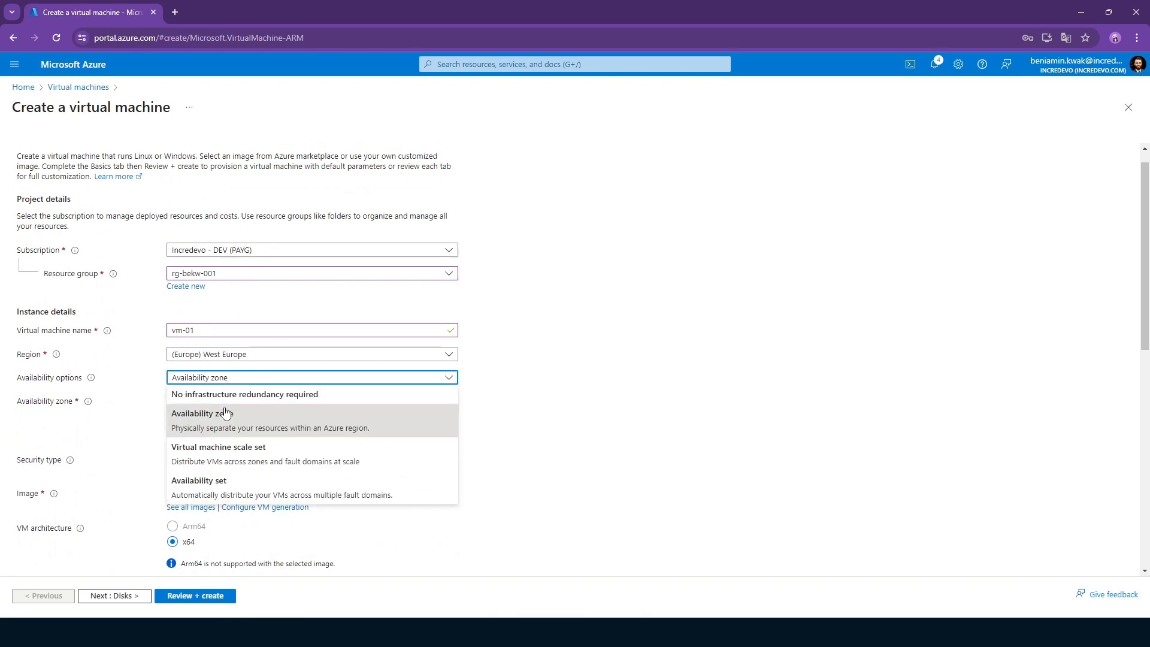
left_click(256, 422)
scroll(610, 387, "down", 10)
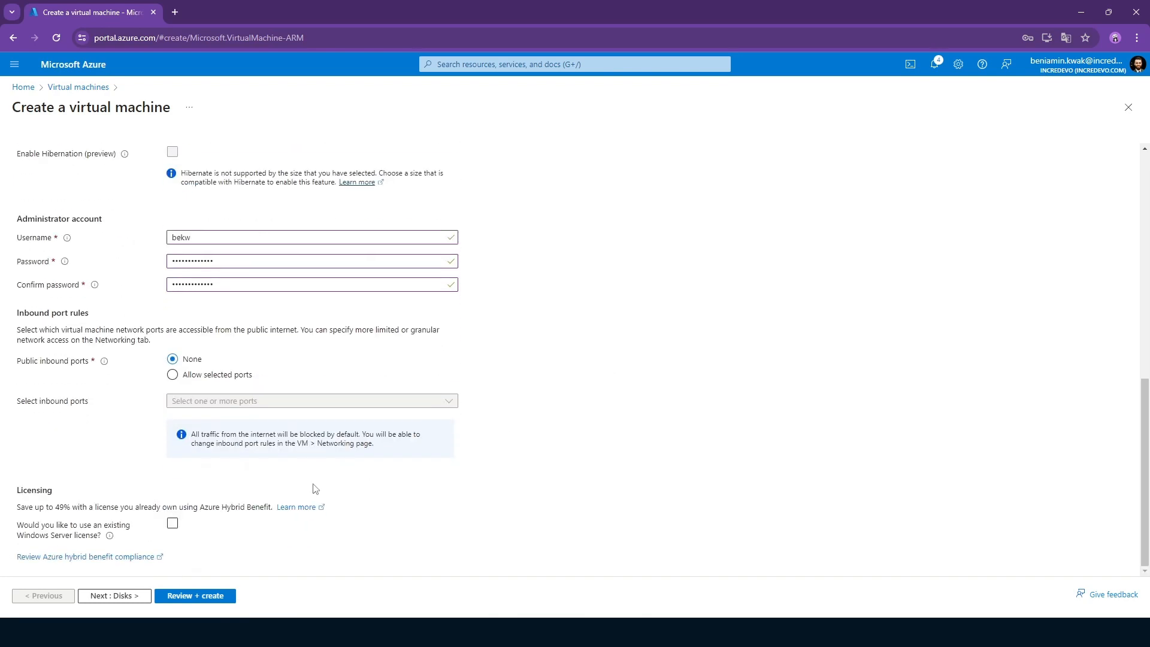
left_click(199, 600)
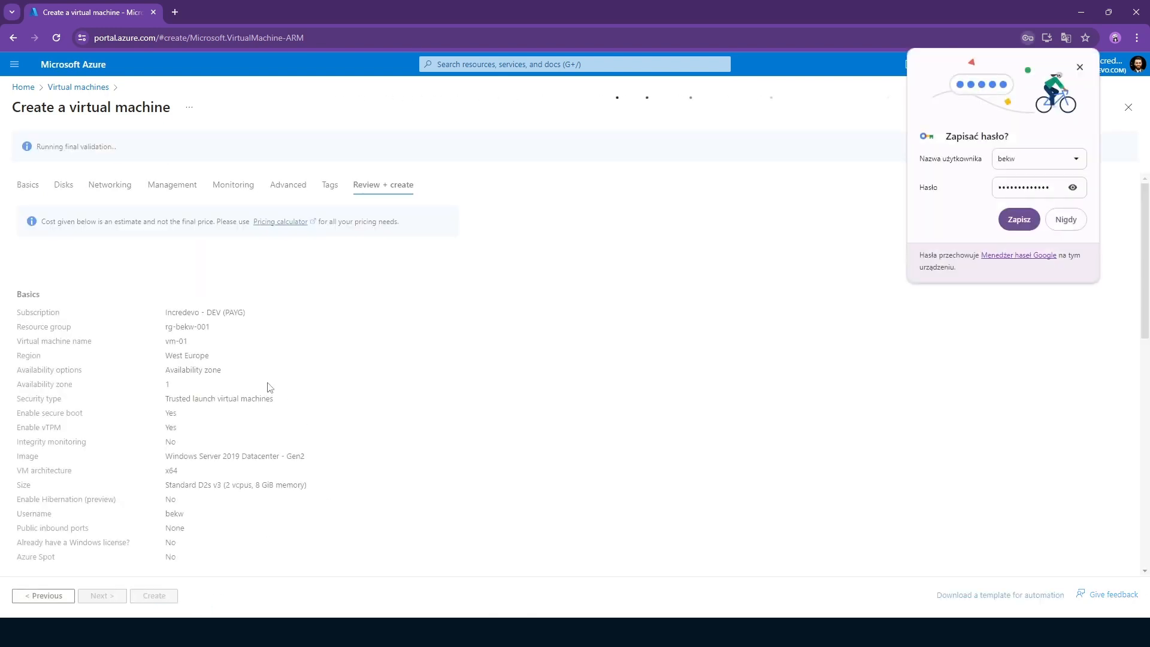
left_click(1079, 67)
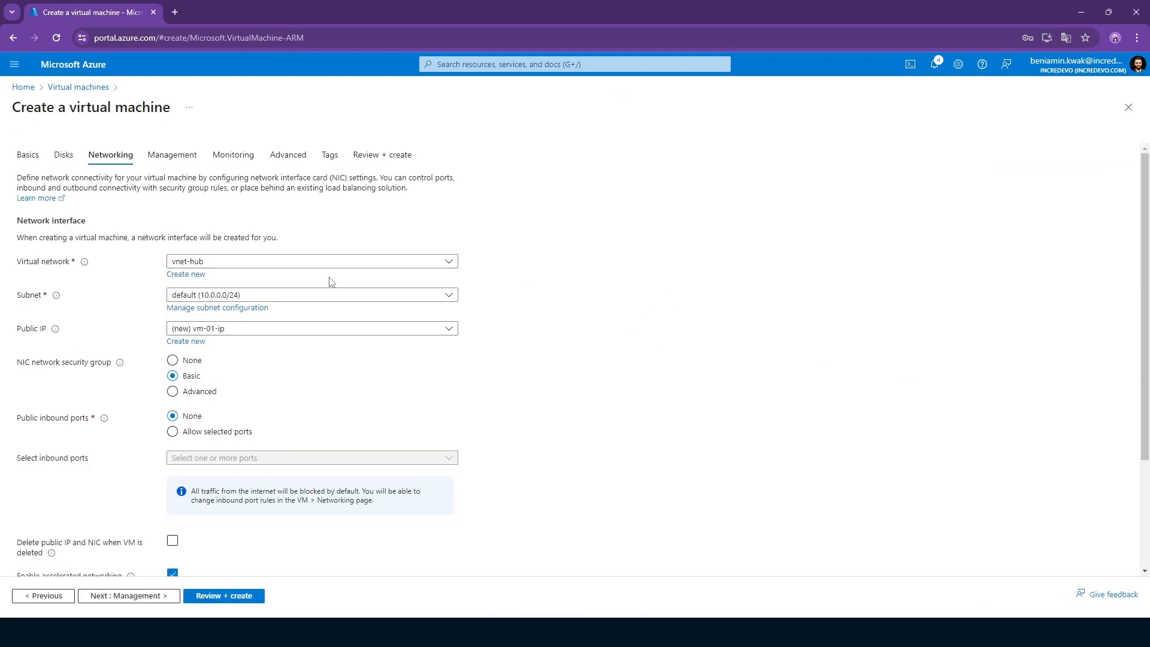
left_click(188, 264)
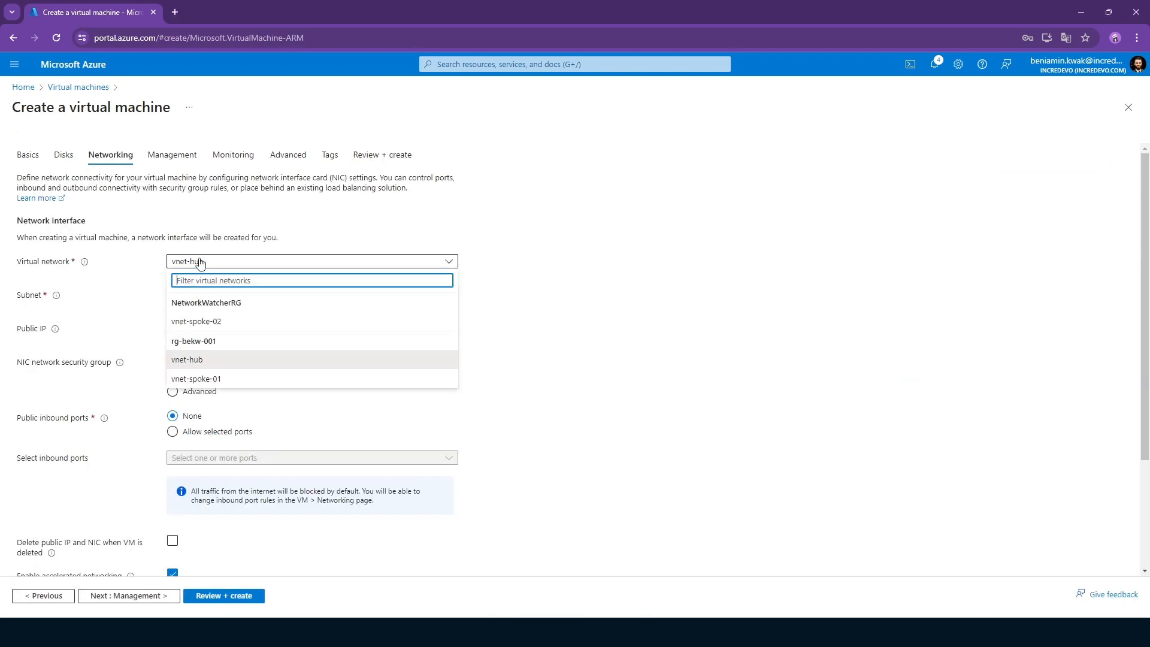
left_click(226, 358)
left_click(305, 293)
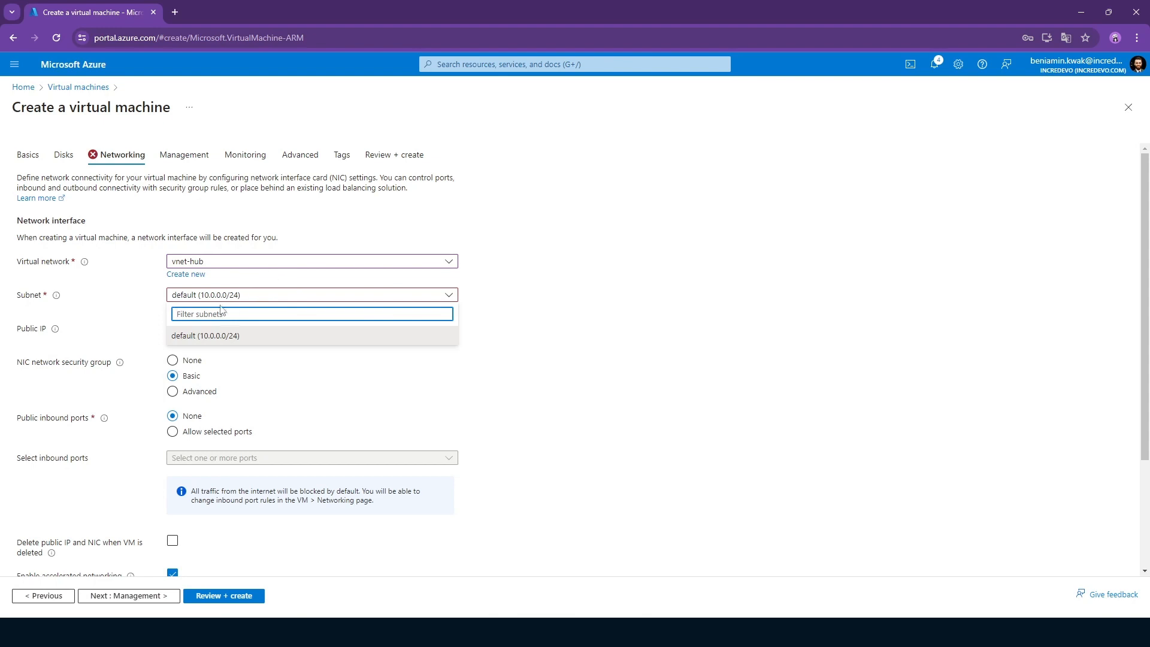
left_click(219, 335)
Connect vm-01 to virtual network vnet-spoke-01, validate the configuration and create the virtual machine.
left_click(228, 263)
left_click(215, 379)
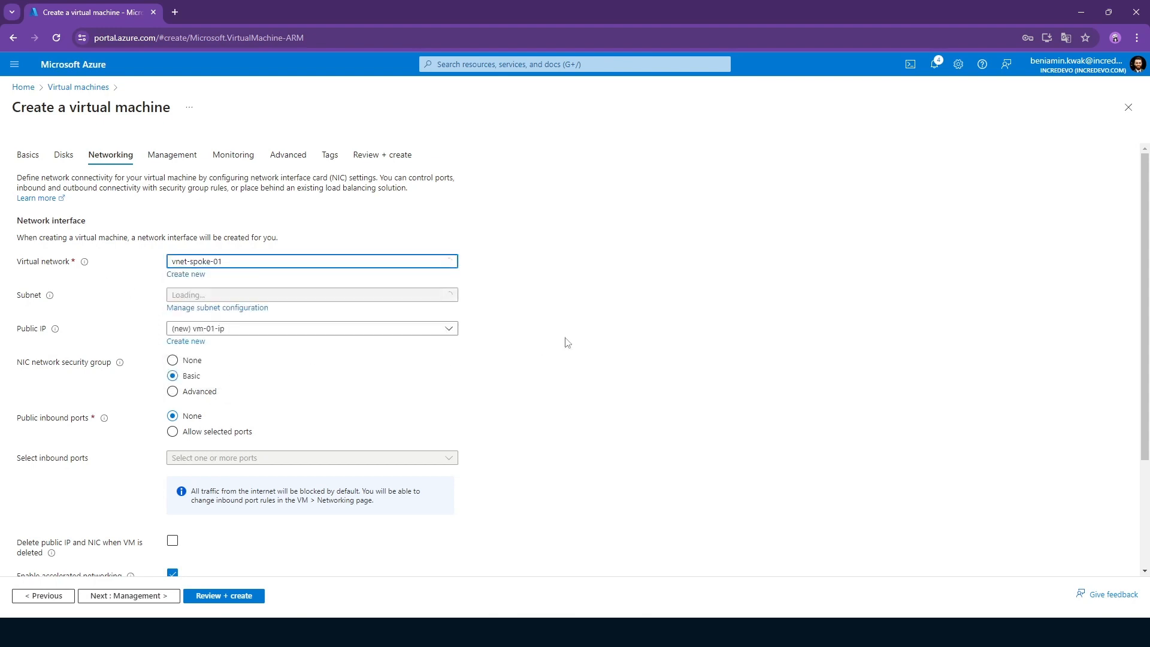
scroll(339, 305, "down", 2)
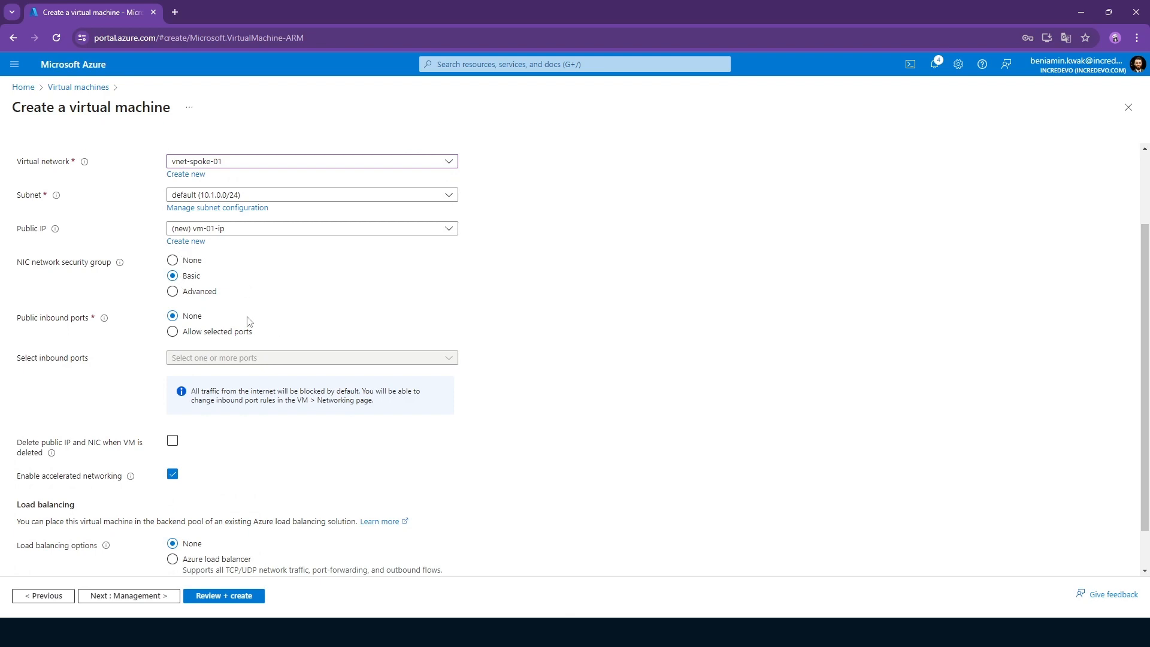
scroll(246, 326, "down", 1)
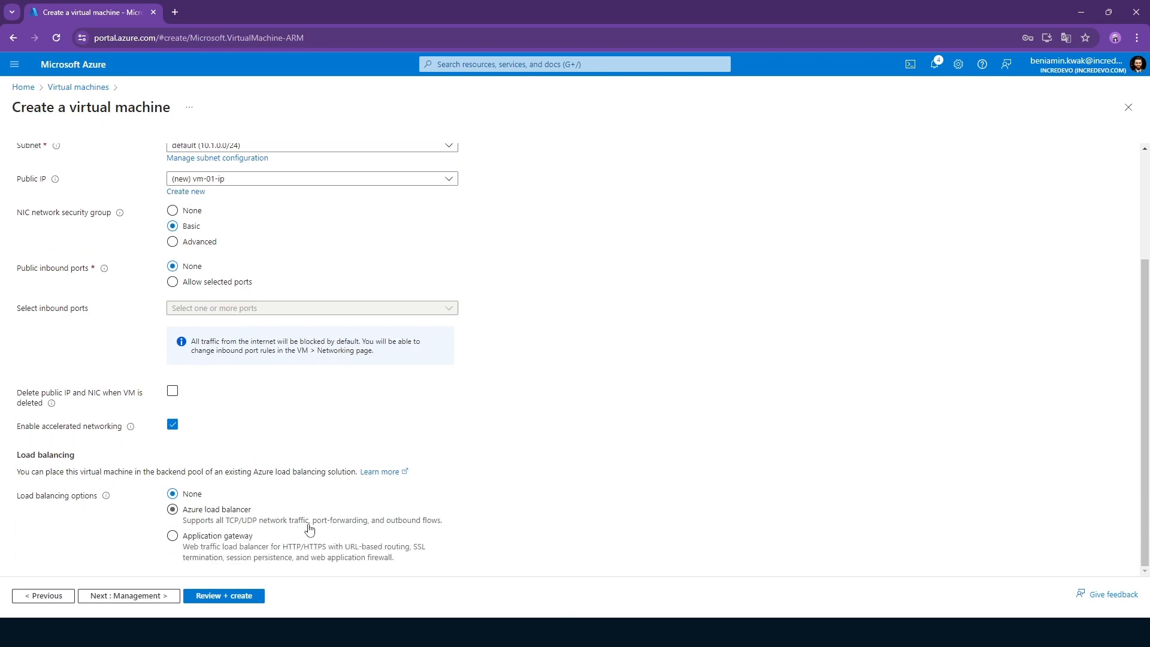
left_click(224, 596)
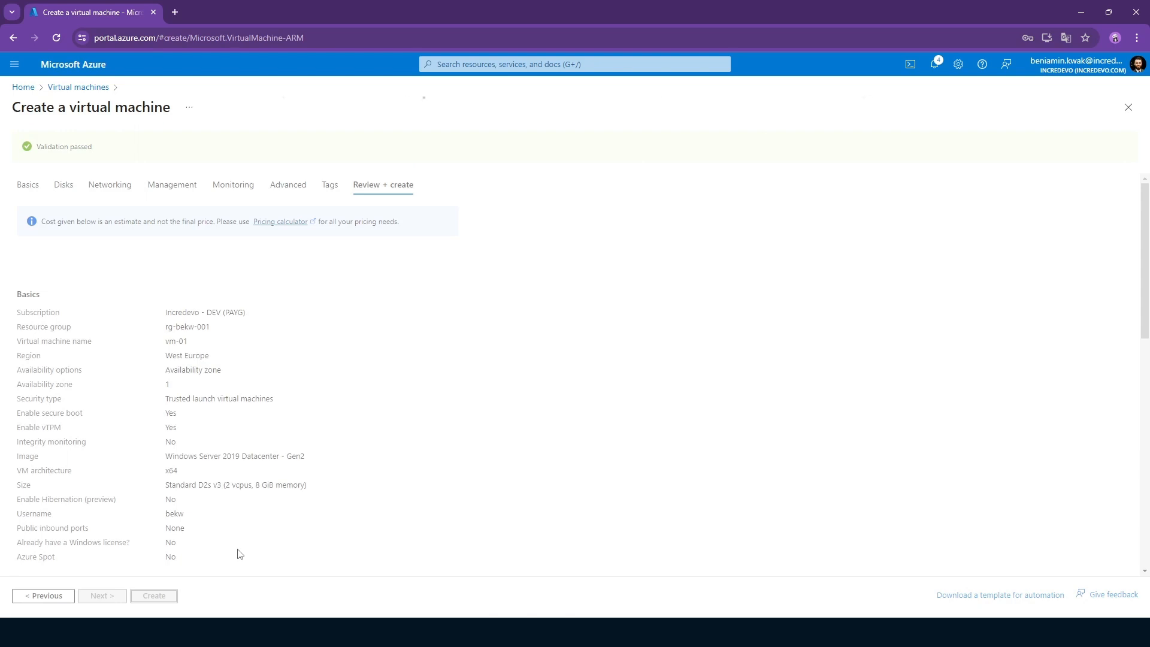
left_click(152, 596)
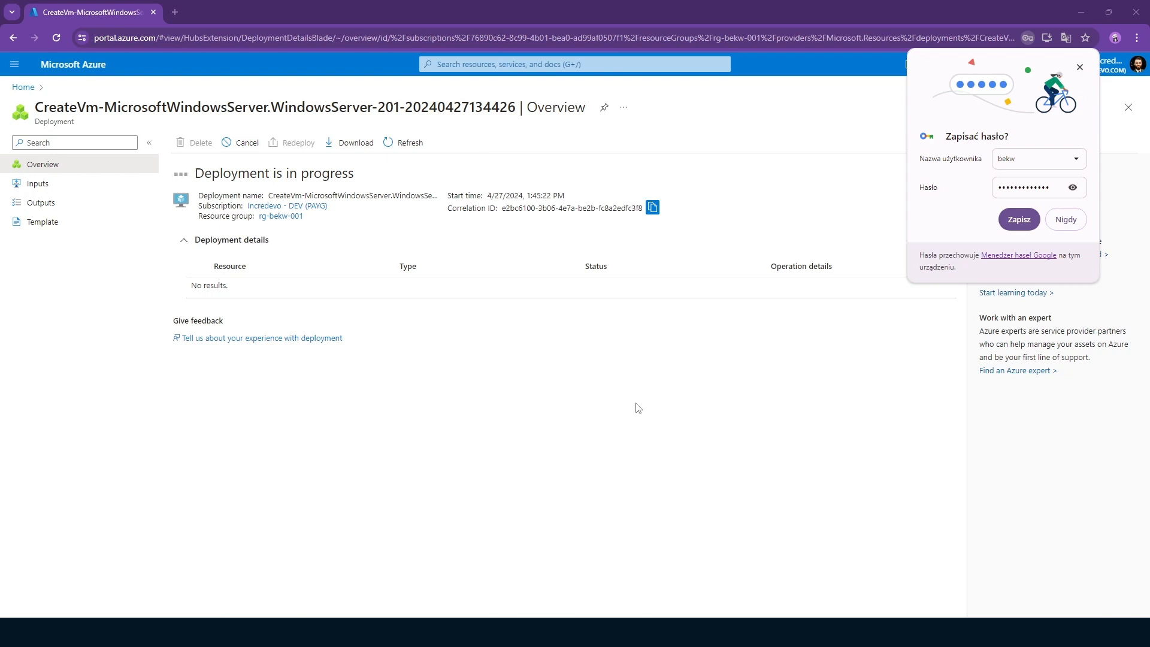
Search the portal for virtual machines and view their list, dismissing the browser's offer to save the password.
left_click(484, 66)
type("virtual machines")
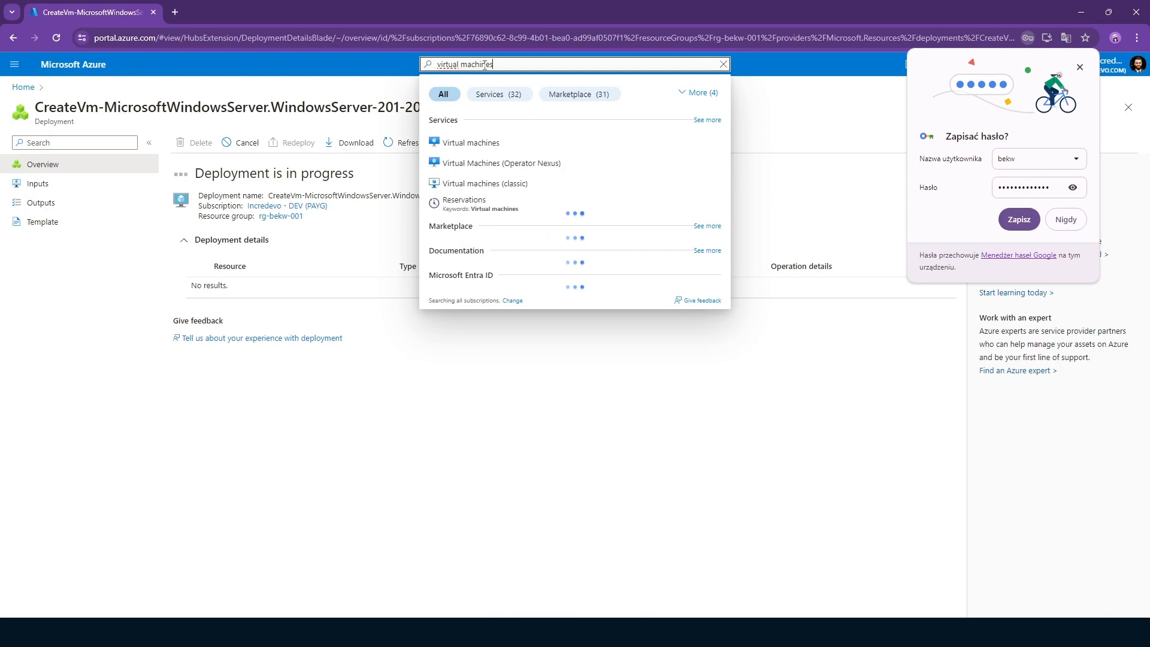
left_click(496, 143)
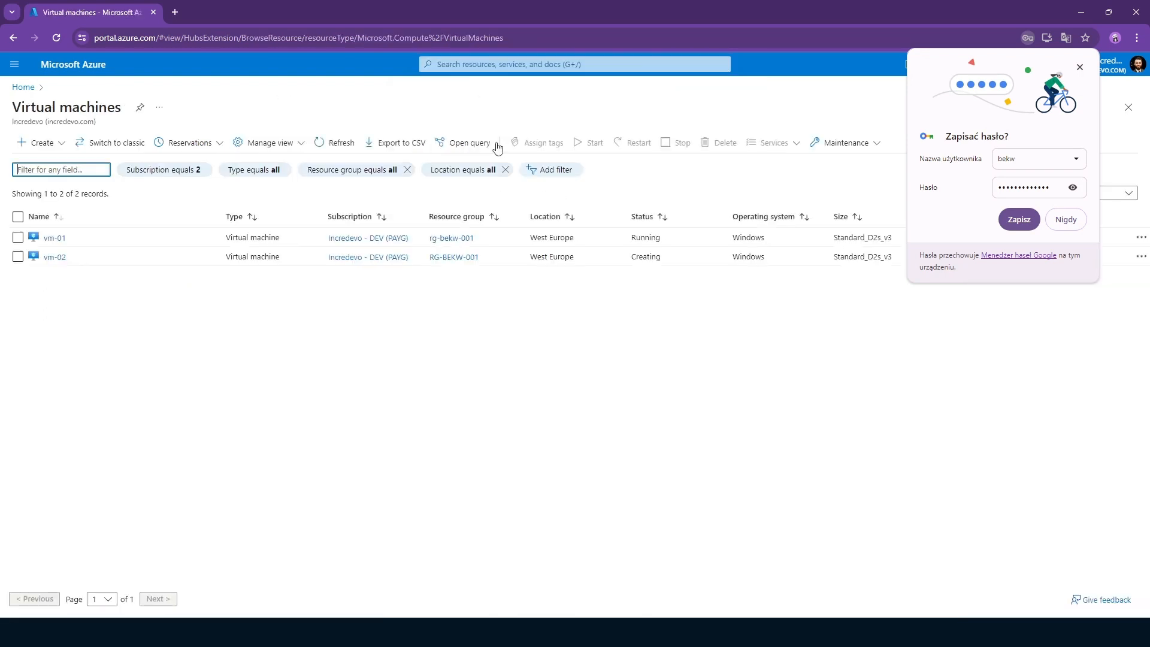
left_click(1080, 67)
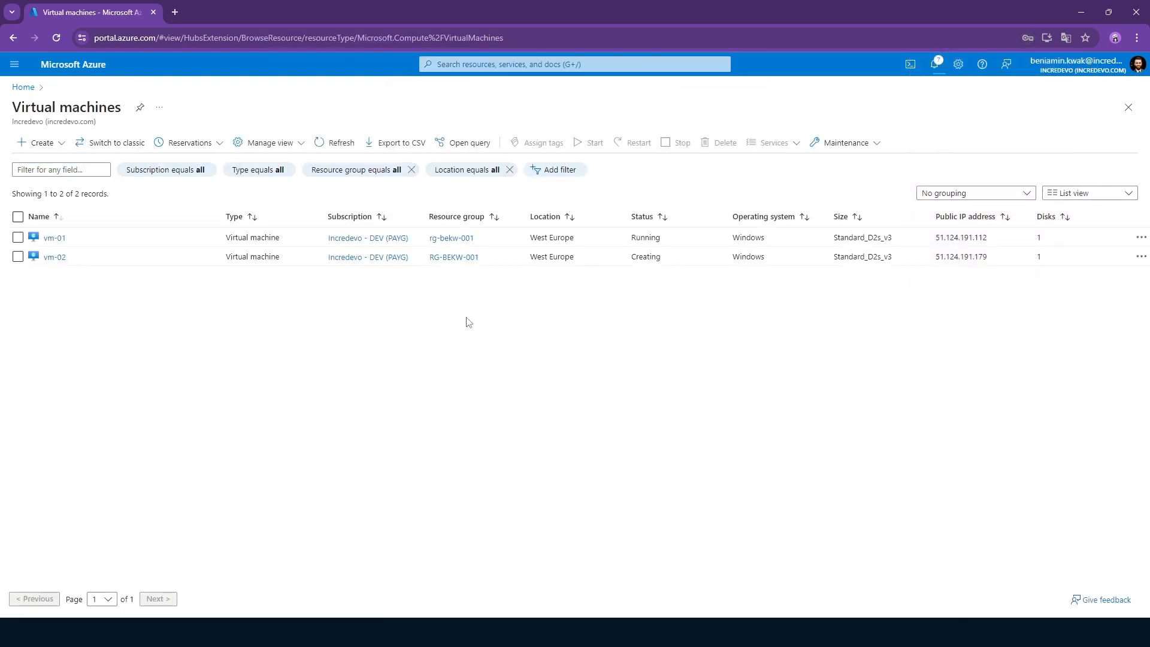
Open the network groups of the network manager vnm-hubspoke-demo.
left_click(493, 64)
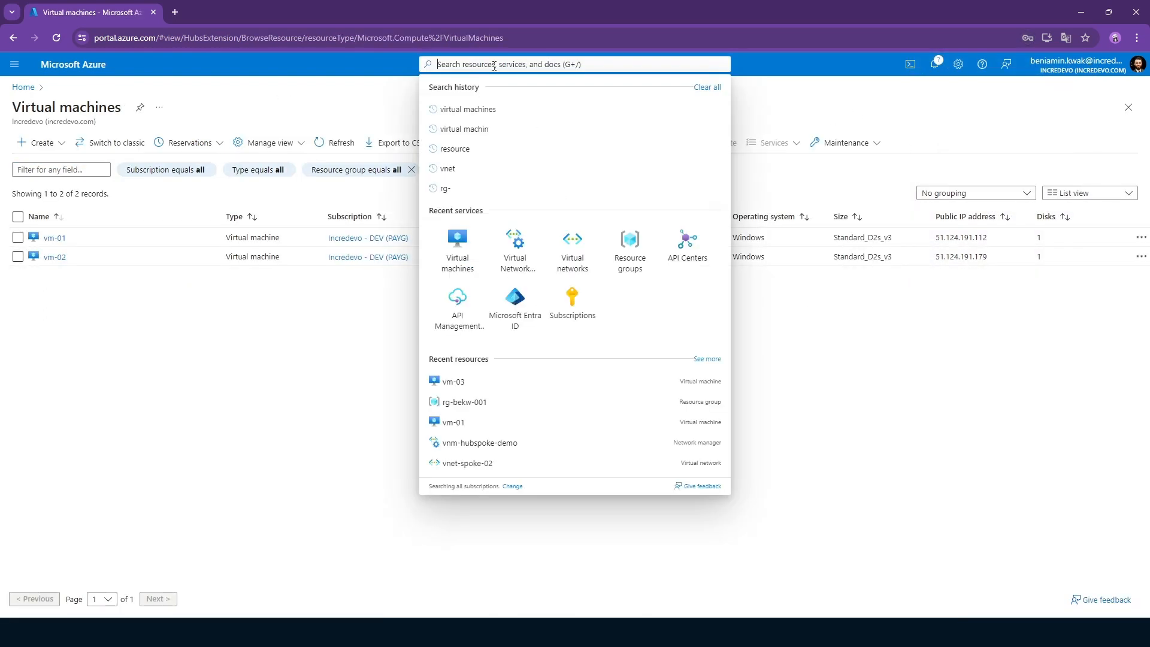
left_click(511, 443)
left_click(347, 336)
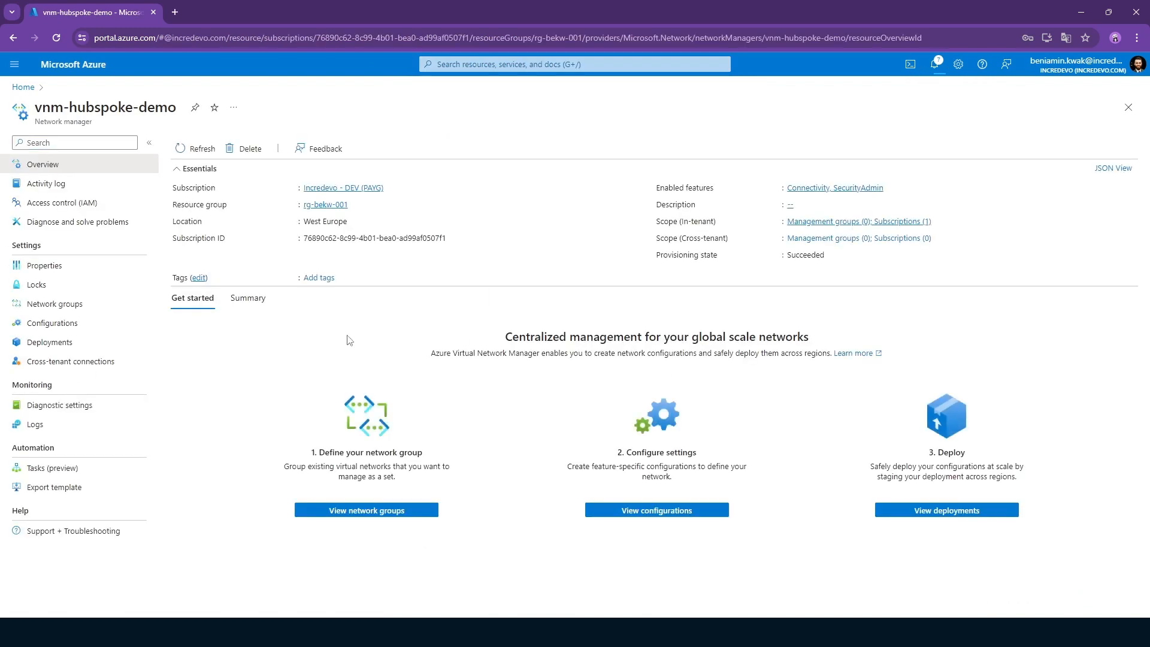
left_click(69, 304)
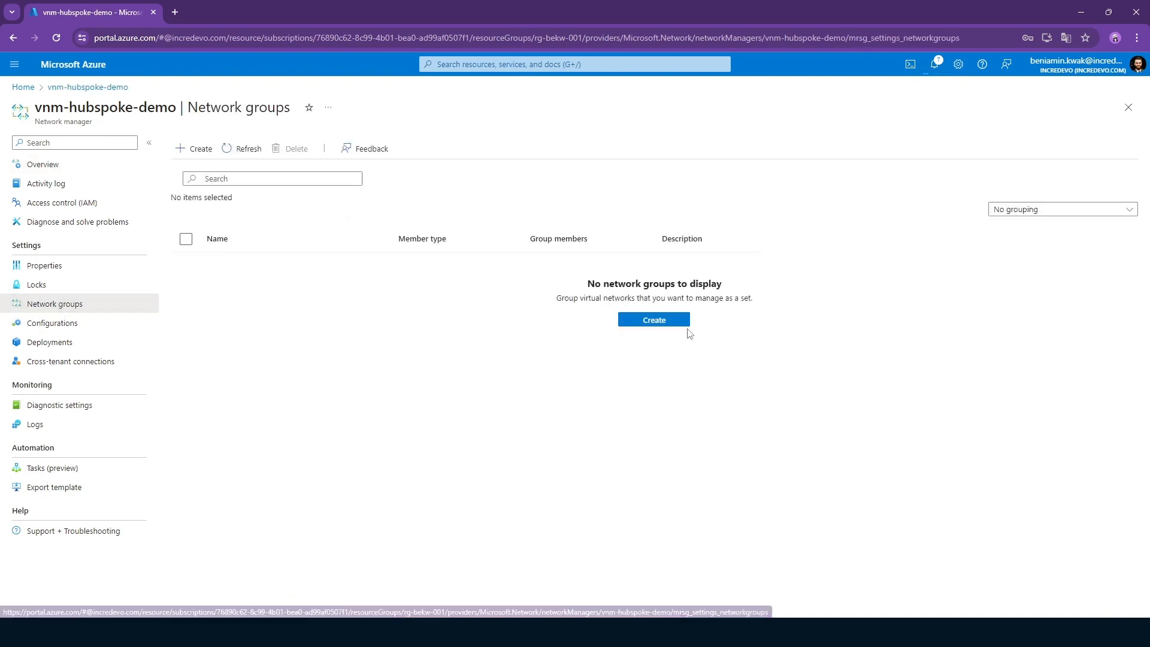
Create a network group named Spokes with Virtual network as its member type.
left_click(197, 148)
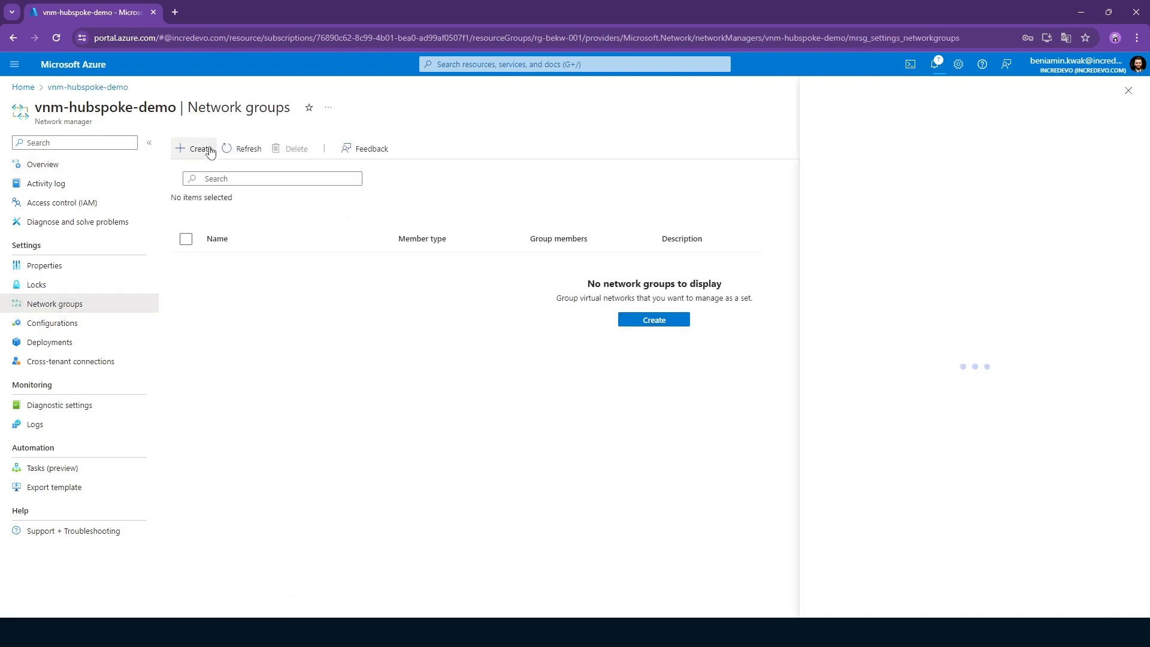
left_click(884, 179)
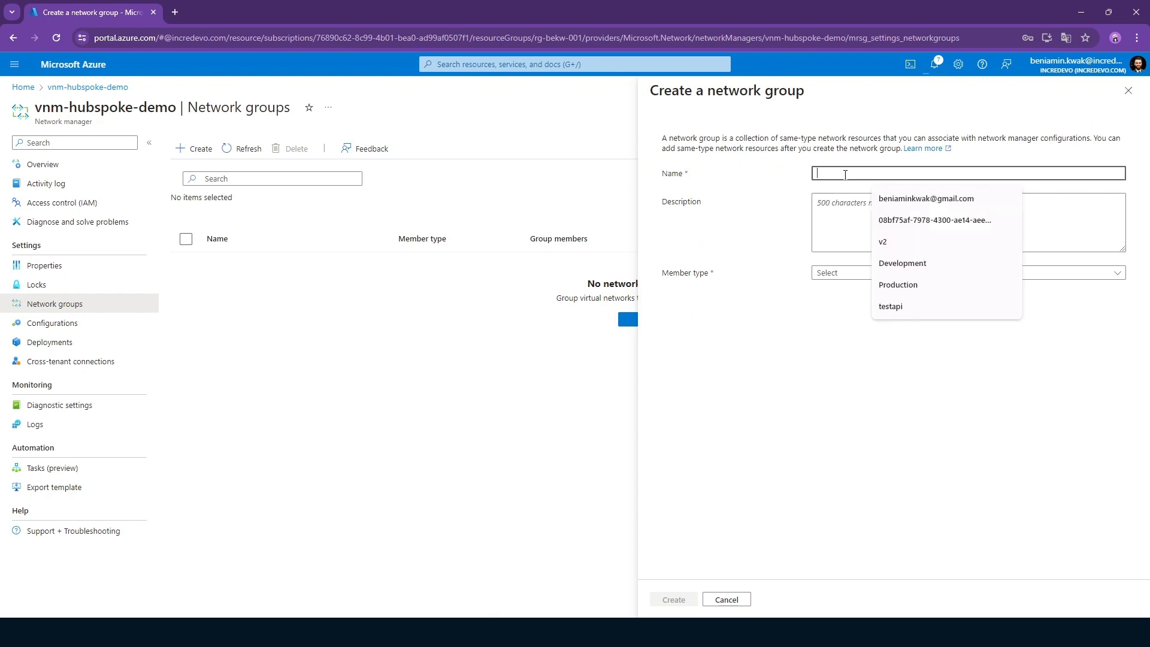
type("Spokes")
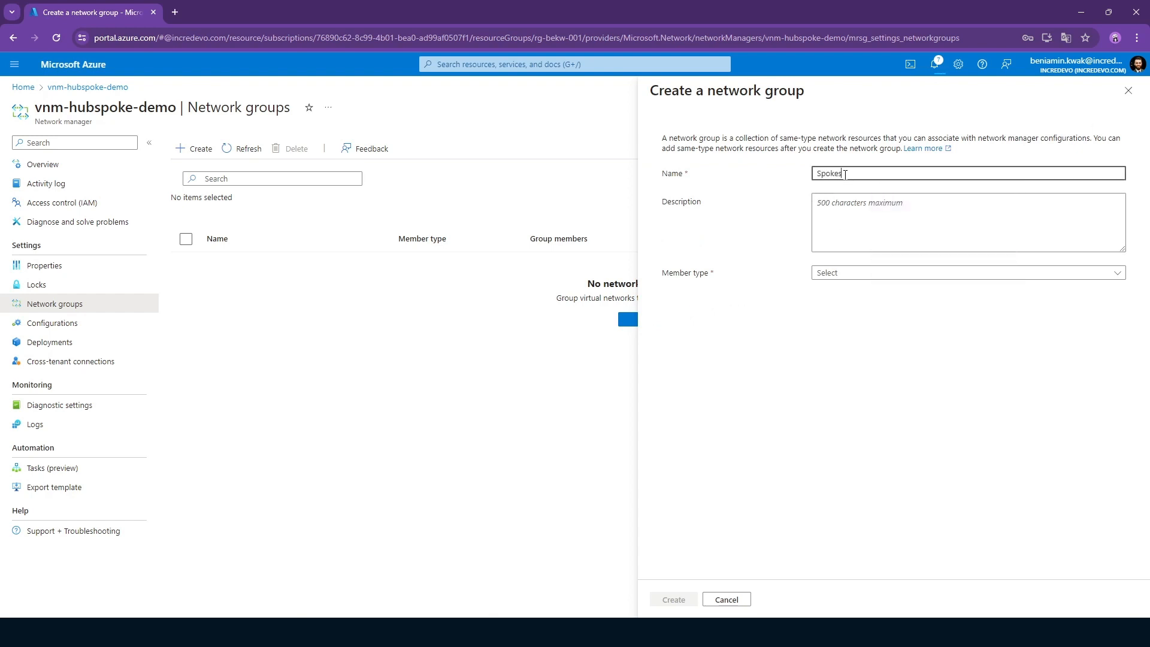
left_click_drag(849, 170, 718, 182)
left_click(889, 218)
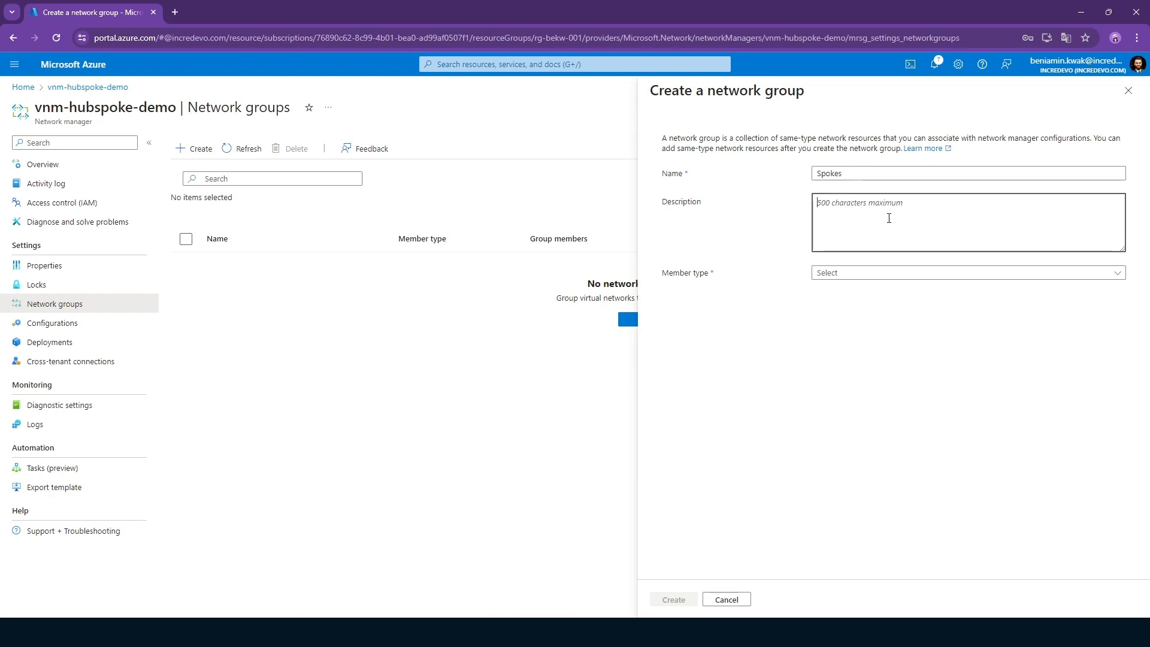
left_click(878, 274)
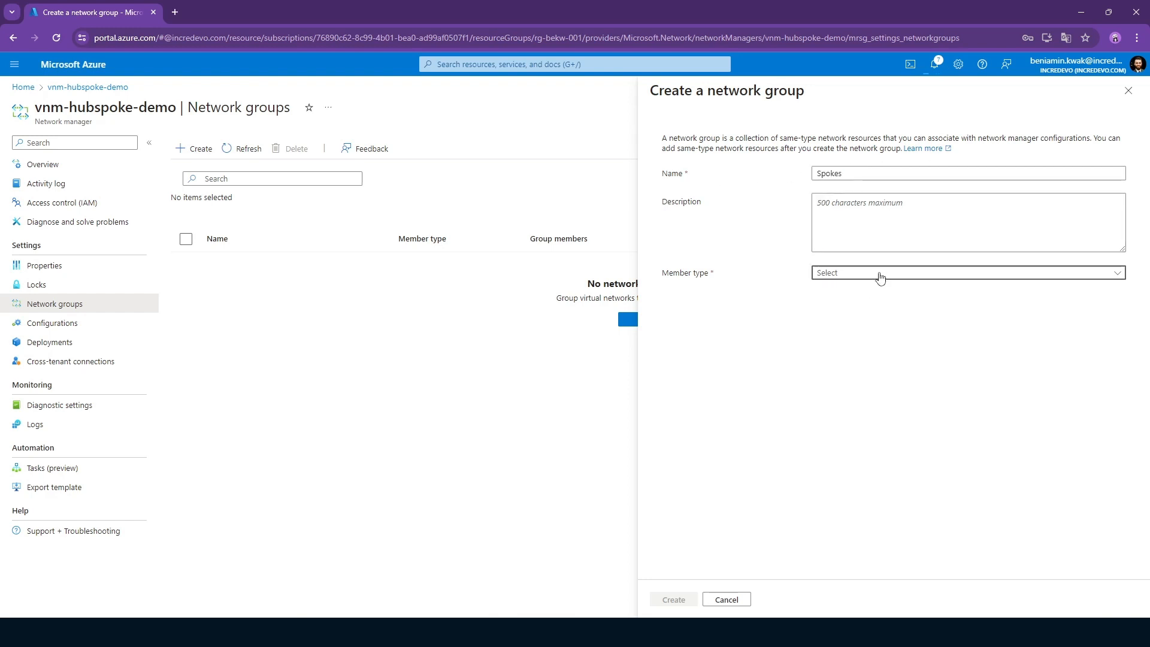
left_click(866, 293)
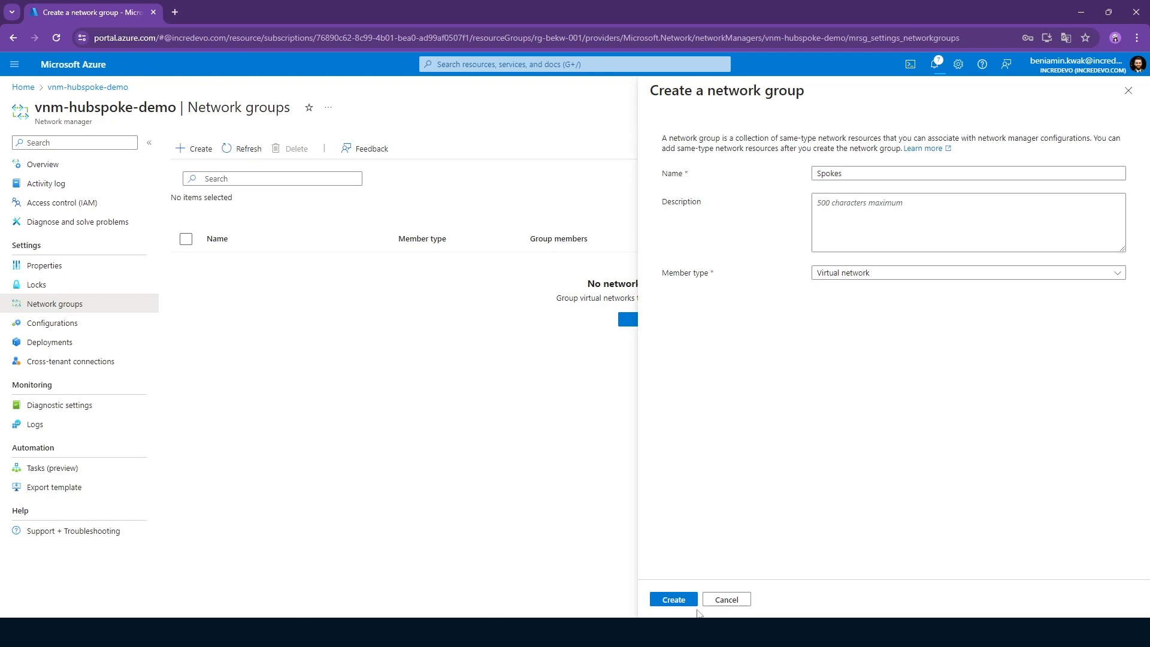
left_click(680, 601)
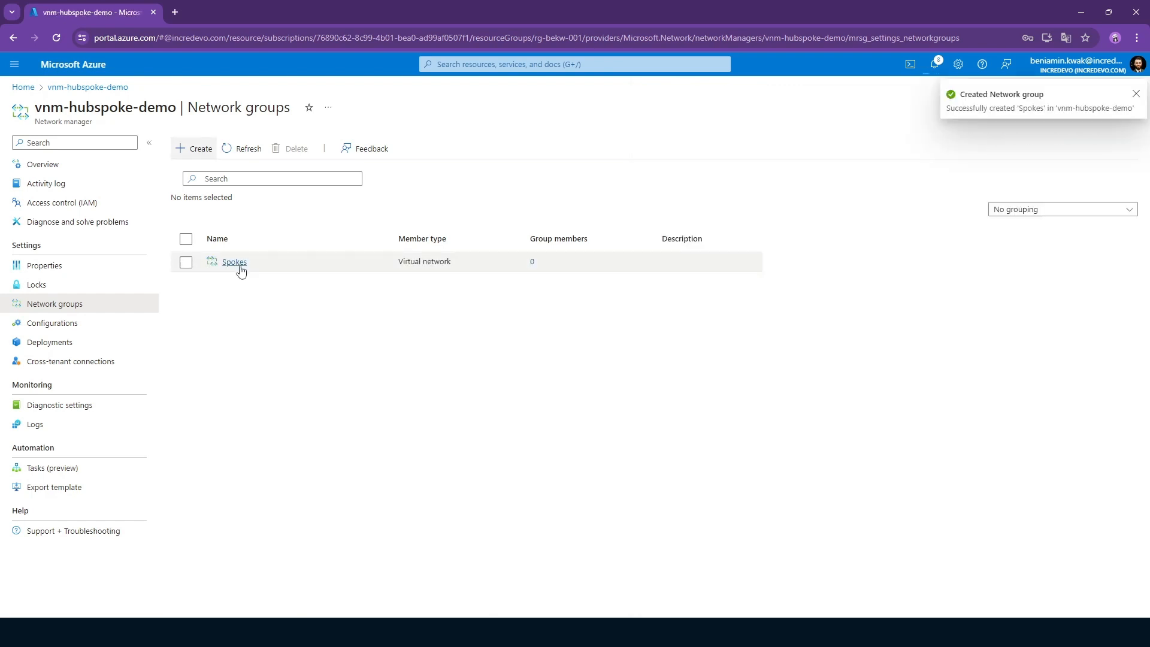
Open the Spokes network group, view the virtual networks available for manual membership and close the list.
left_click(234, 262)
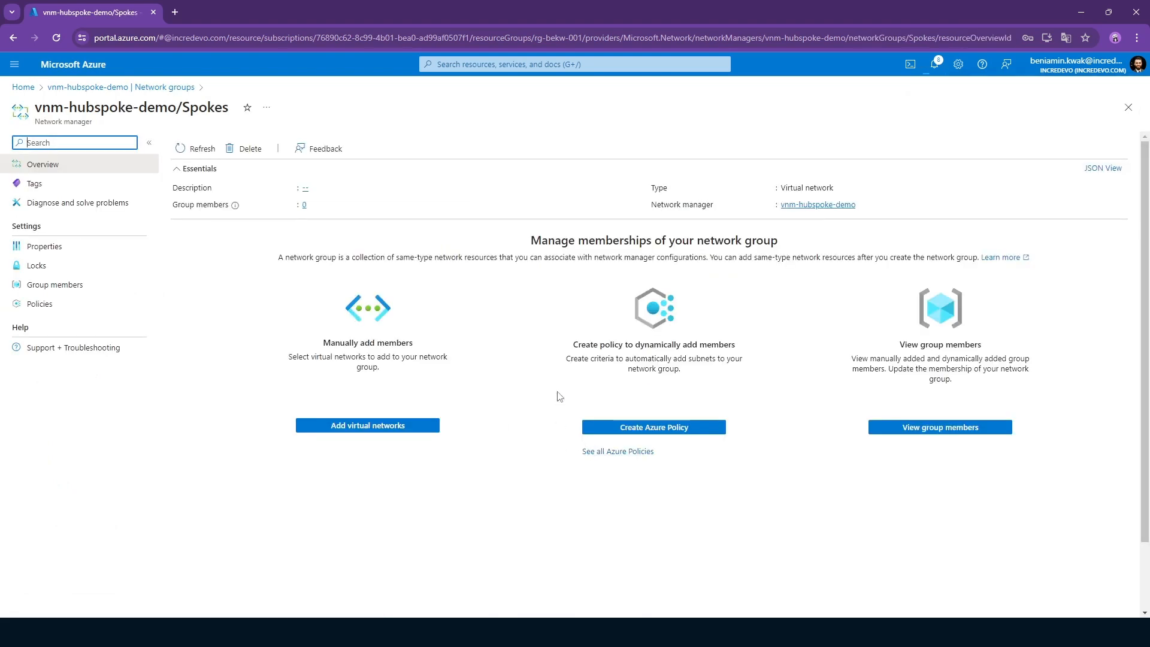
left_click(402, 425)
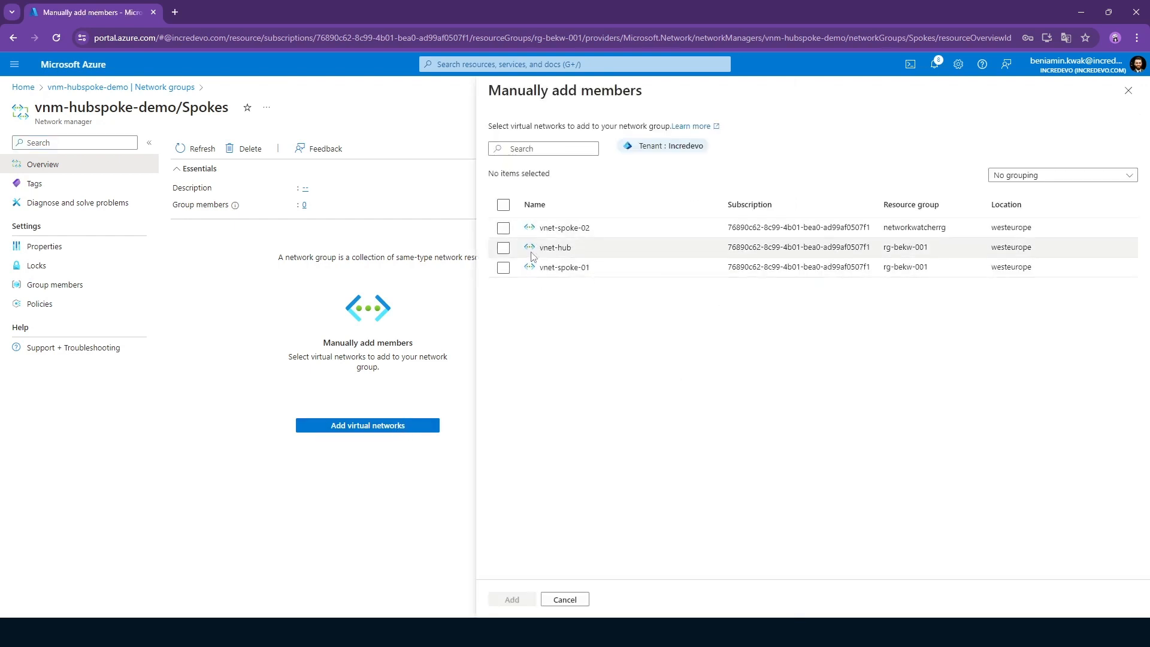
left_click(1128, 90)
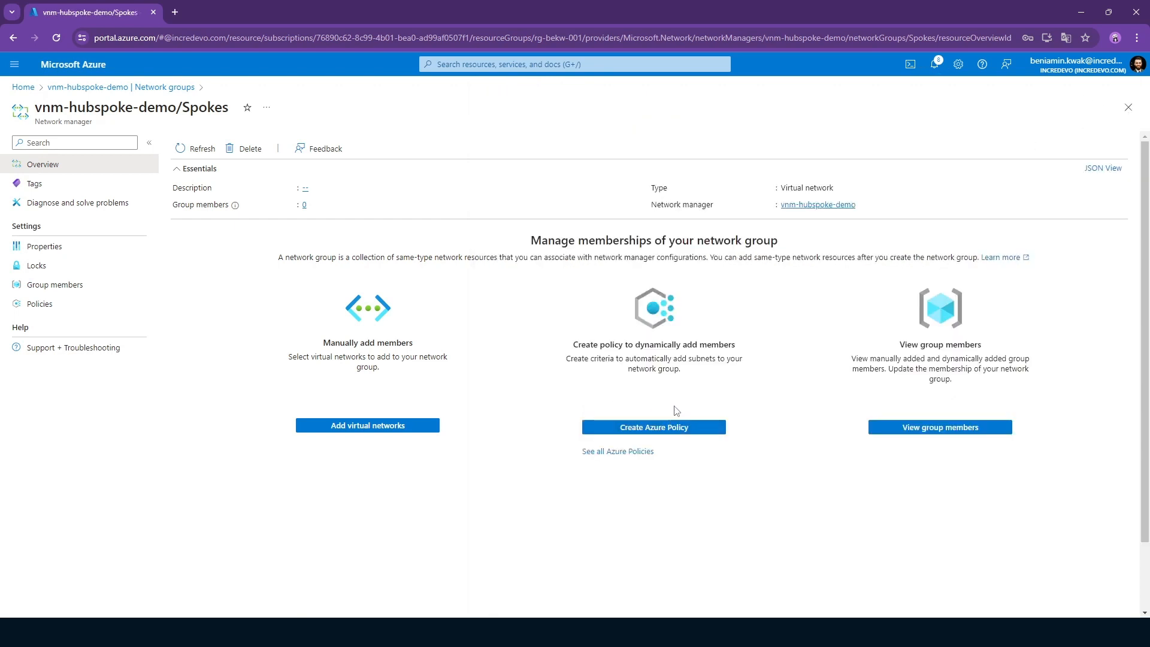
Start an Azure Policy named ScopesRule for adding members dynamically to the Spokes network group.
left_click(650, 427)
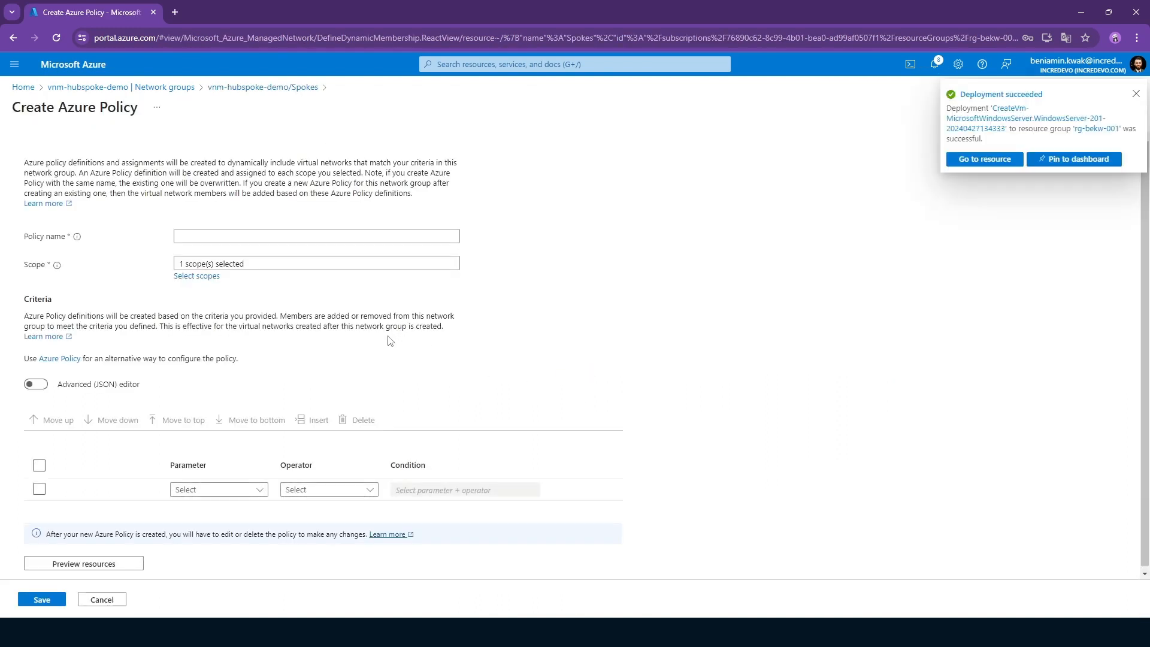
left_click(231, 237)
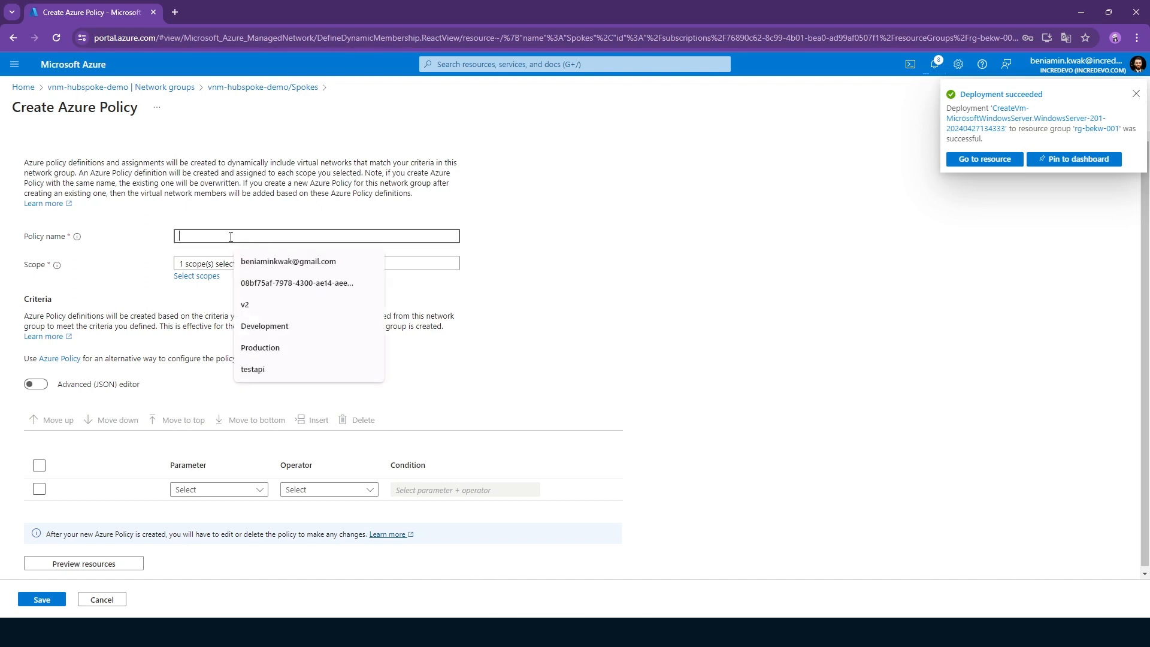
type("rule")
key("ctrl+a")
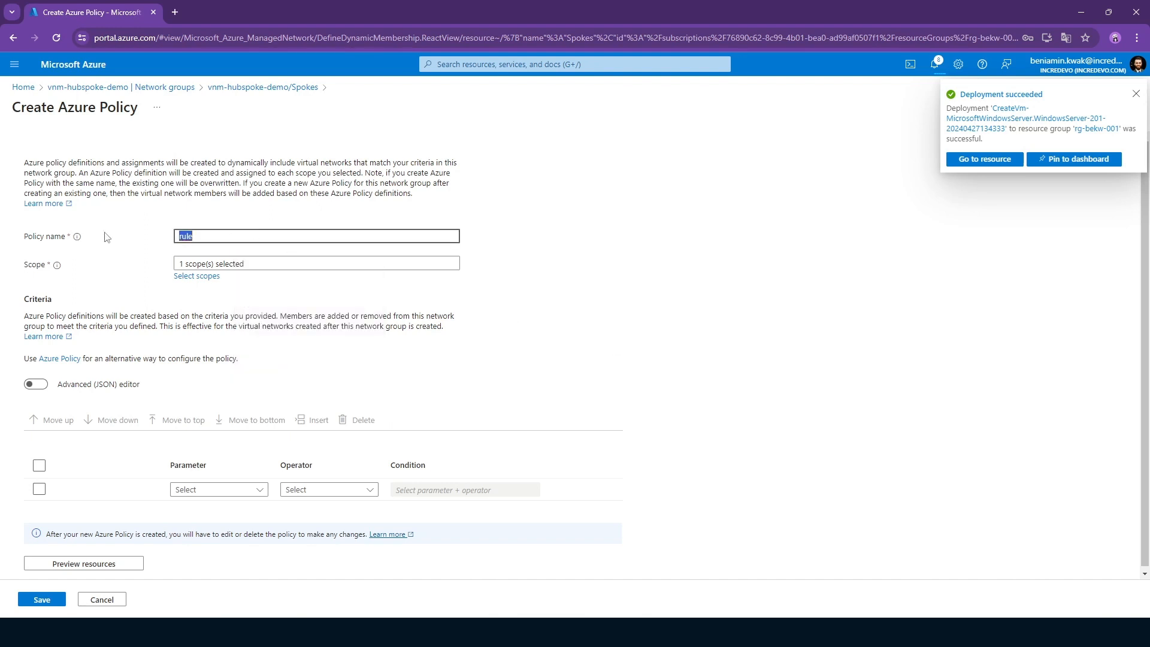
type("ScopesRo")
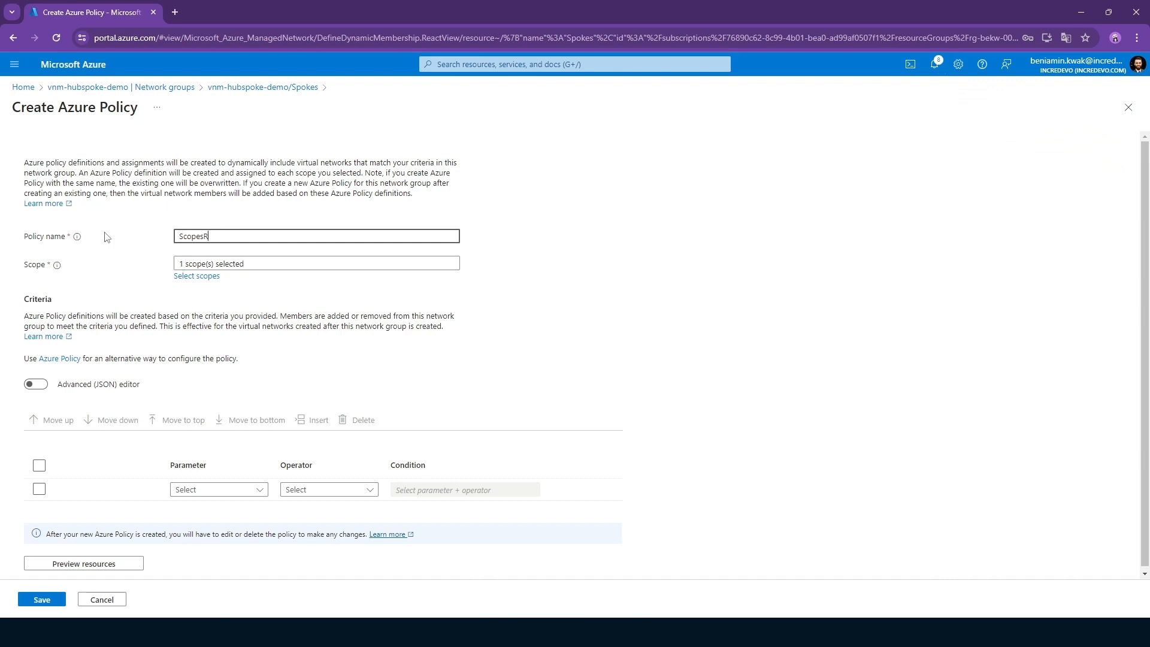
Define the policy criterion Name Contains spoke, and cancel the policy without saving it.
left_click(216, 488)
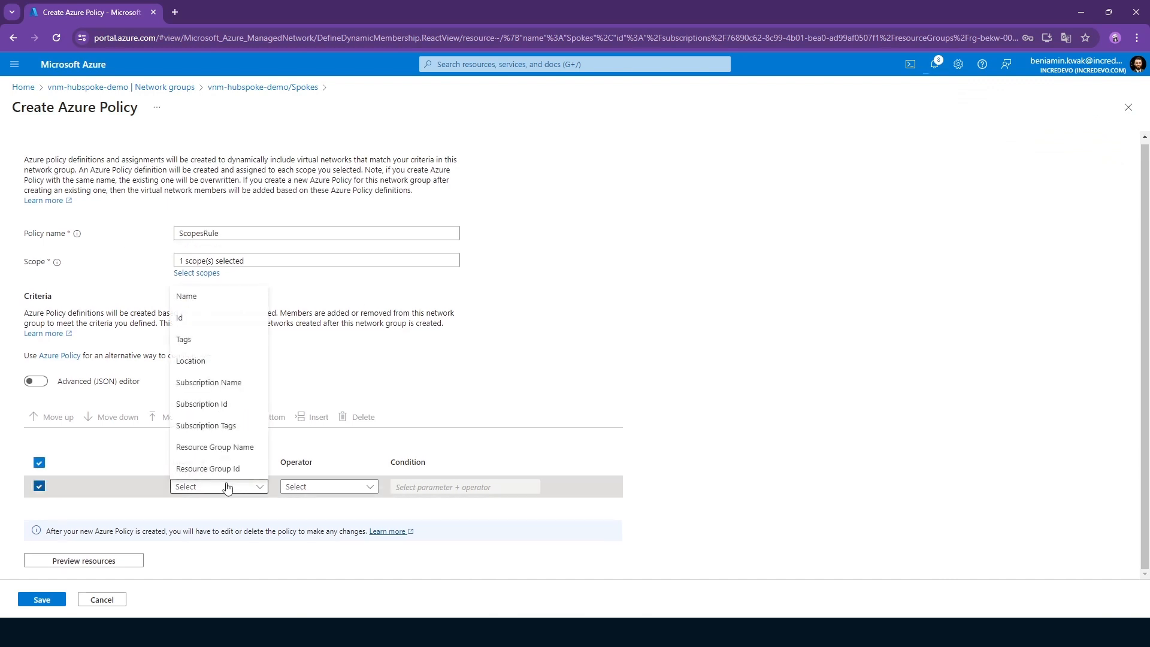
left_click(223, 305)
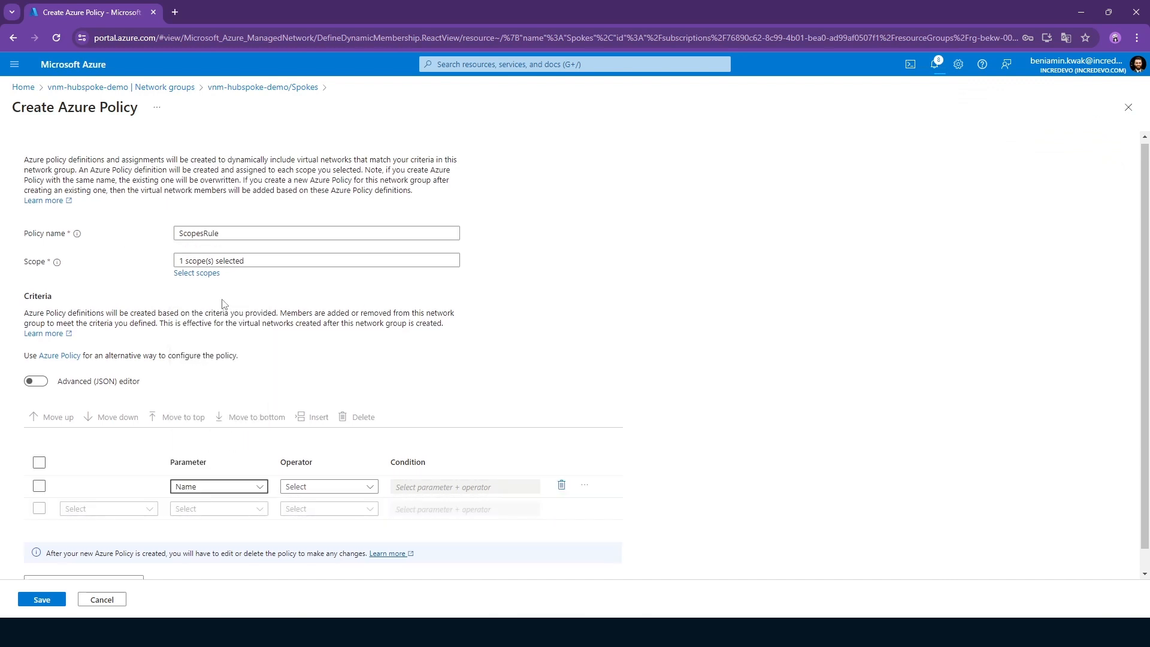
left_click(334, 496)
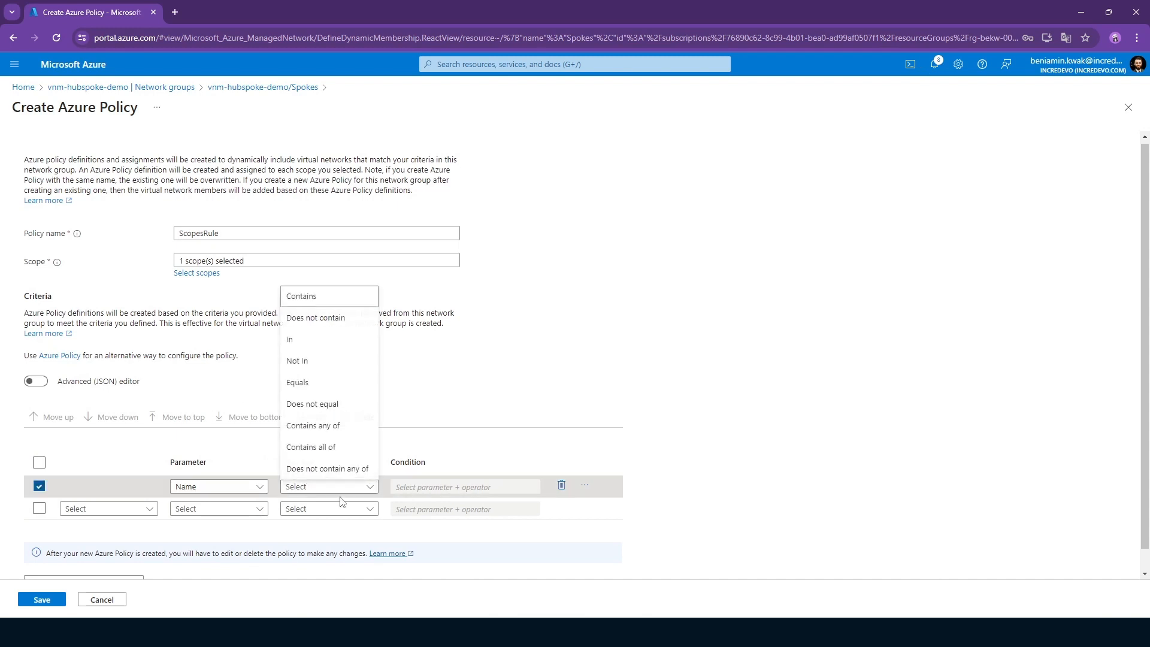
left_click(345, 306)
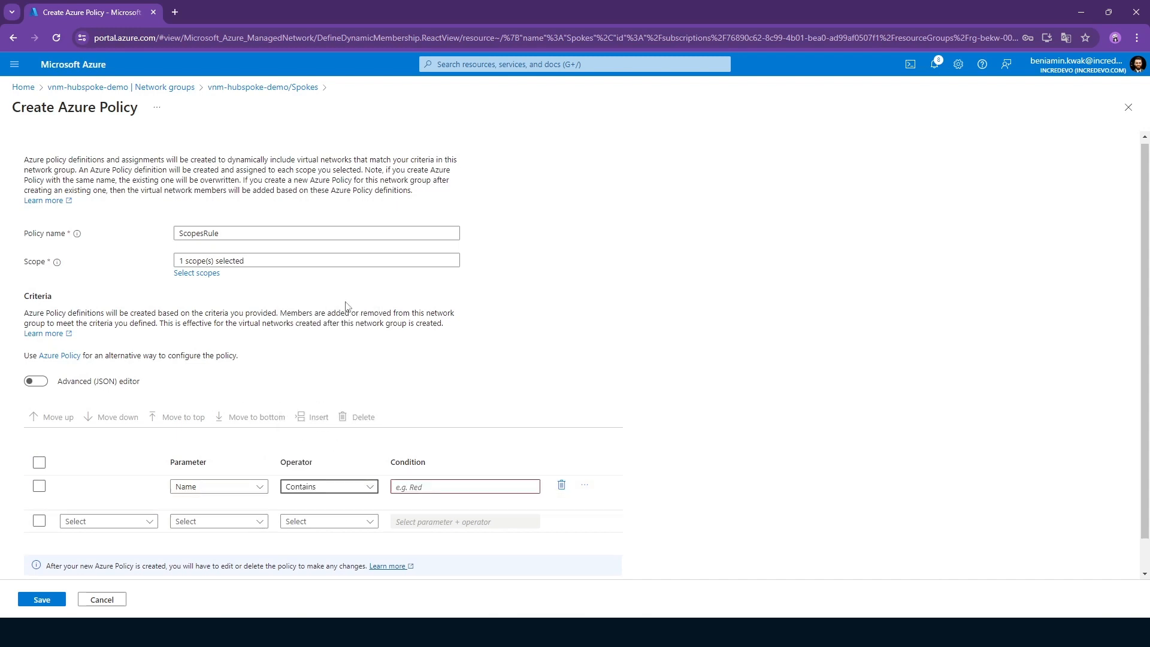
left_click(419, 486)
scroll(547, 362, "down", 1)
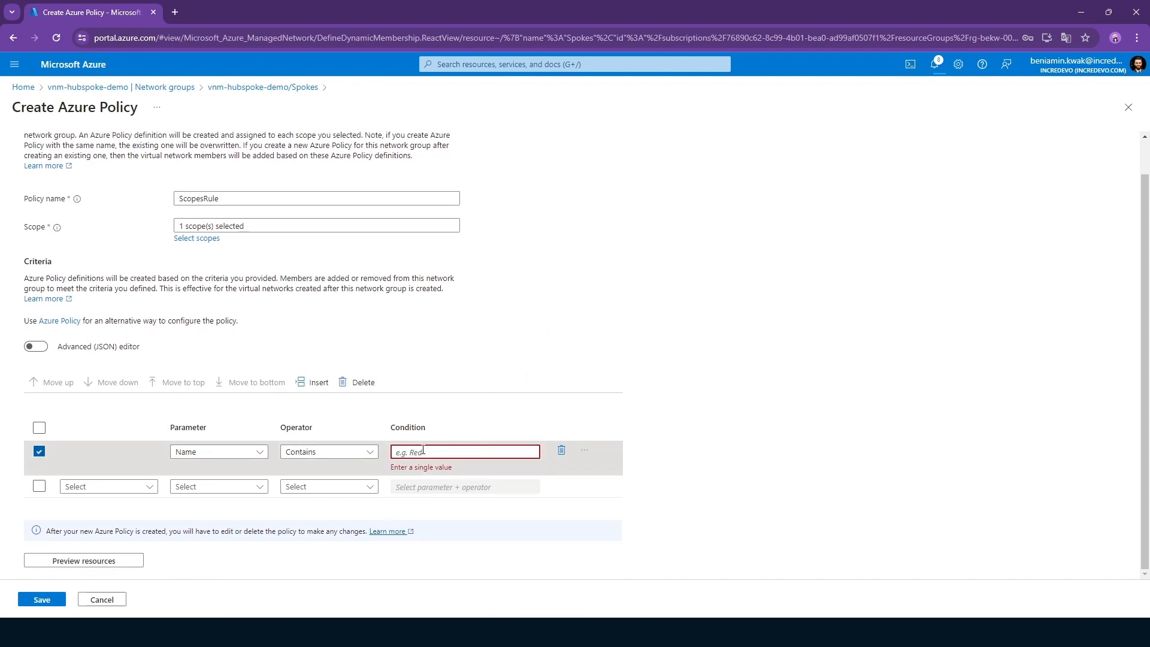
type("s")
key("BackSpace")
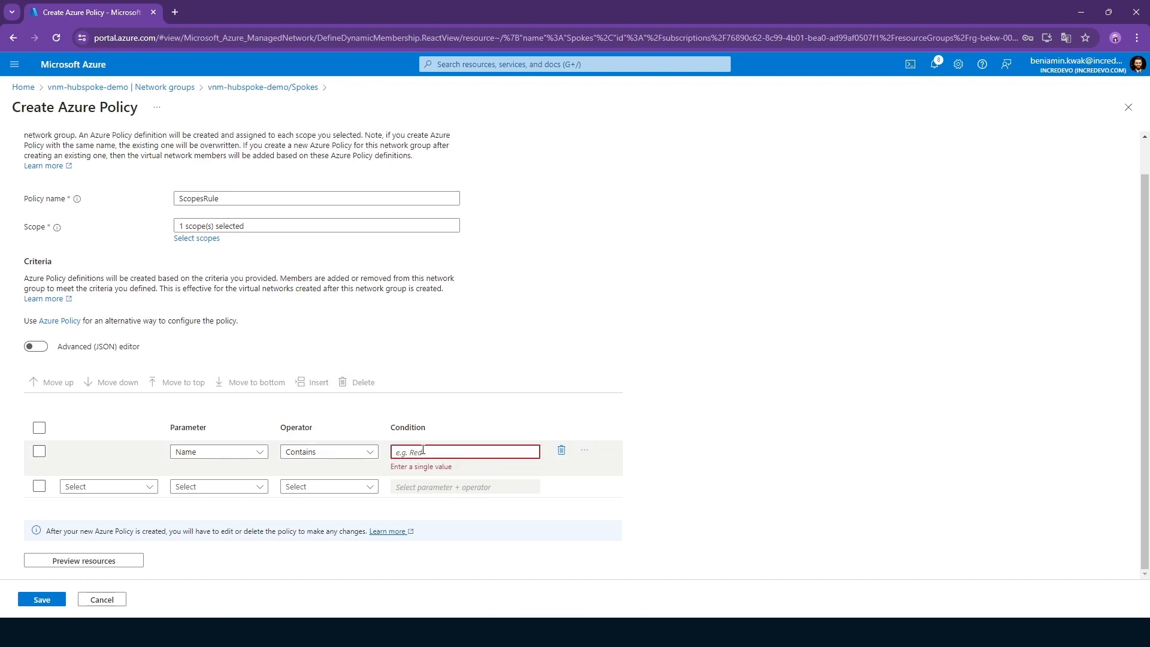
type("spoke")
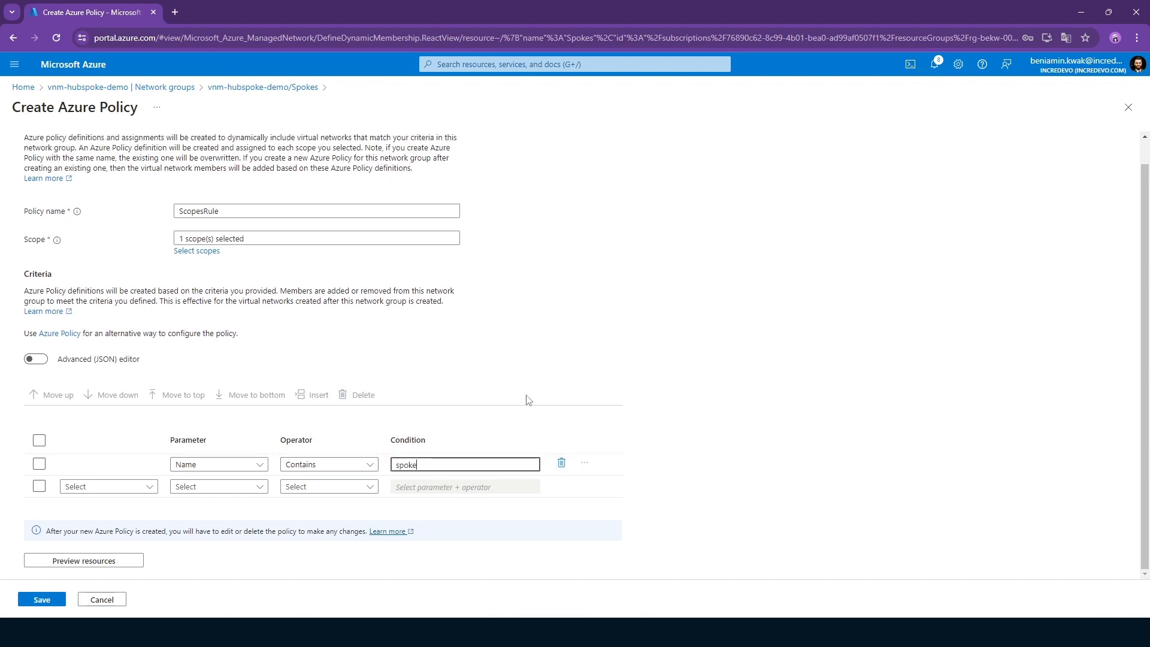
left_click(657, 321)
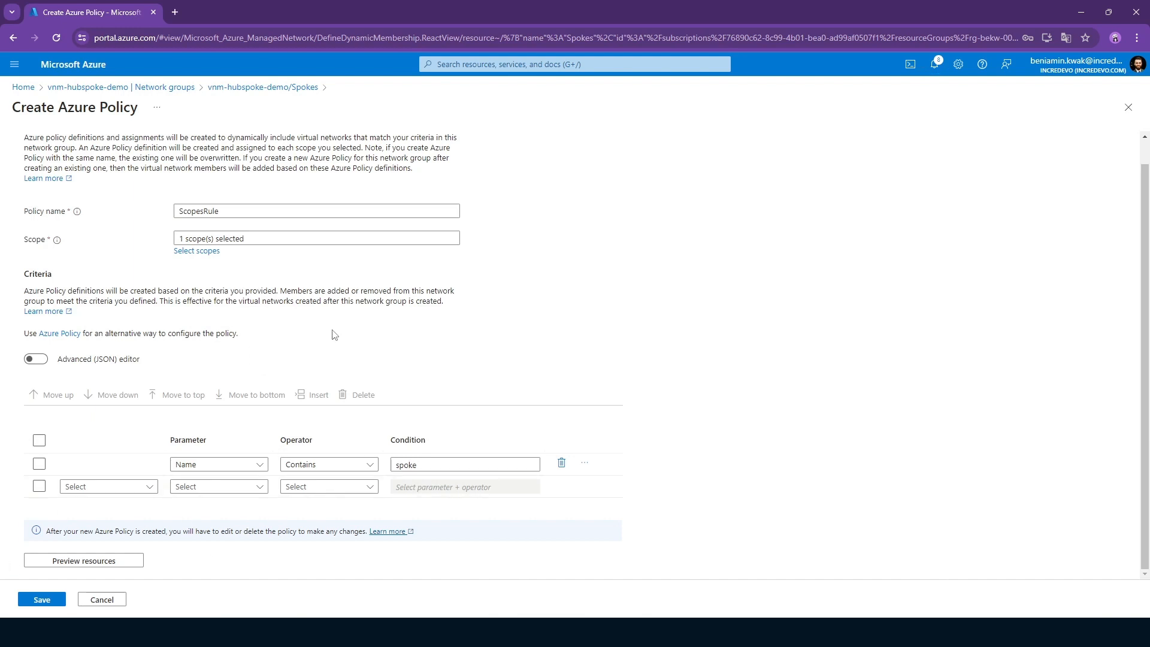
left_click(111, 601)
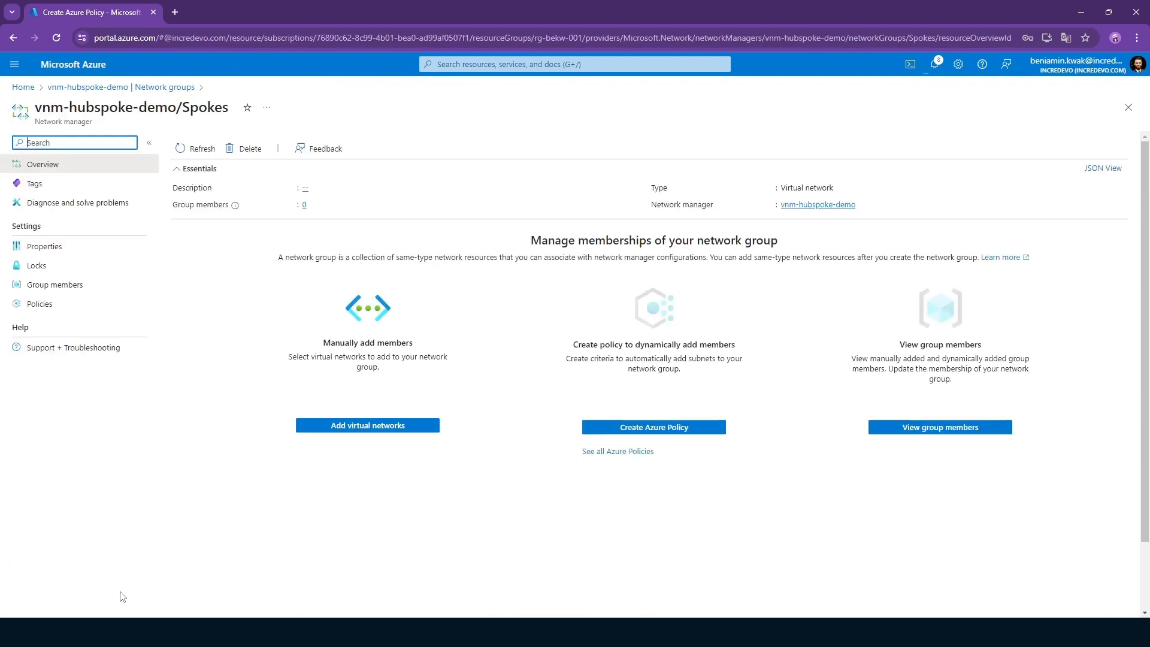
Manually add the virtual networks vnet-spoke-01 and vnet-spoke-02 to the Spokes network group.
left_click(363, 427)
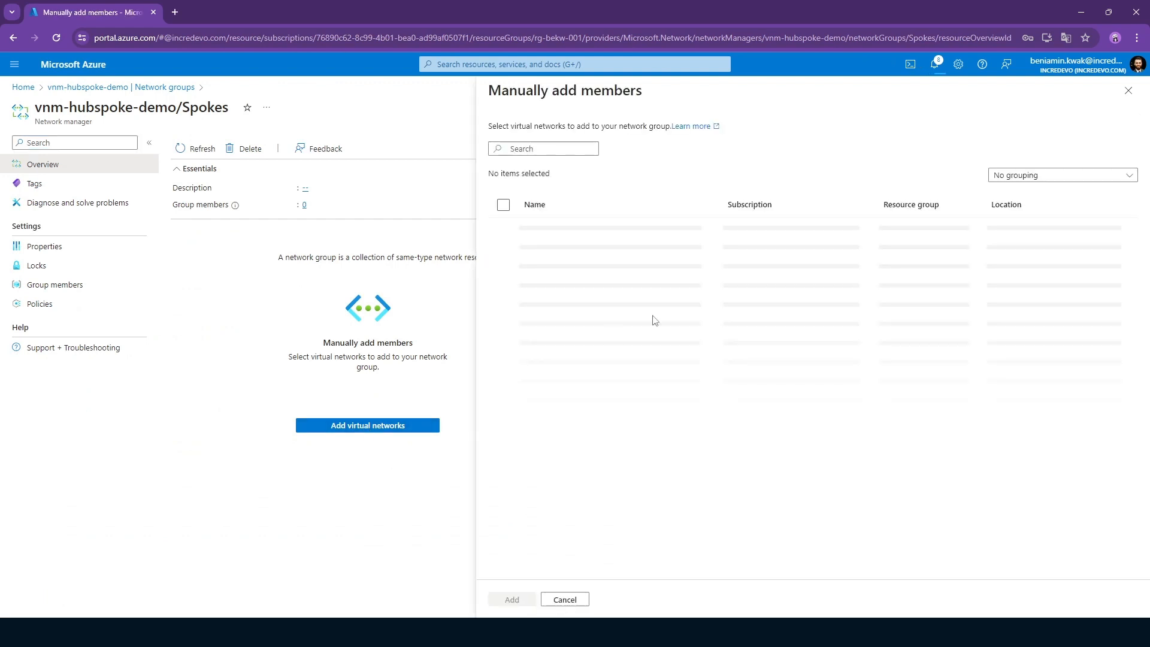
left_click(574, 235)
left_click(563, 267)
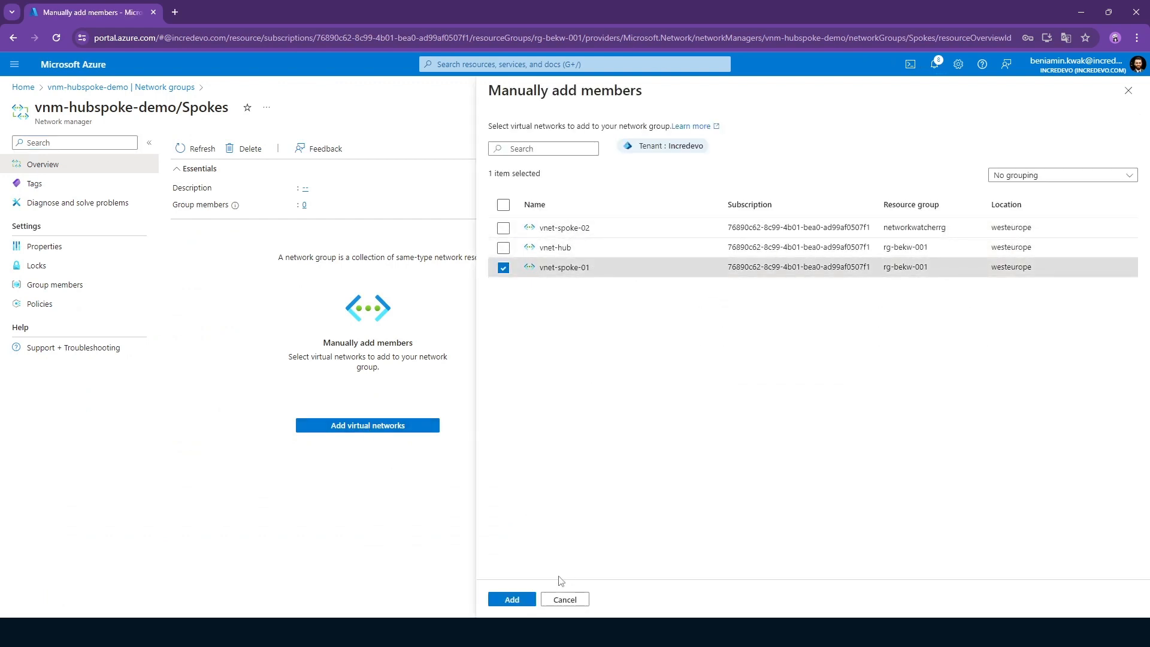
left_click(521, 605)
left_click(380, 428)
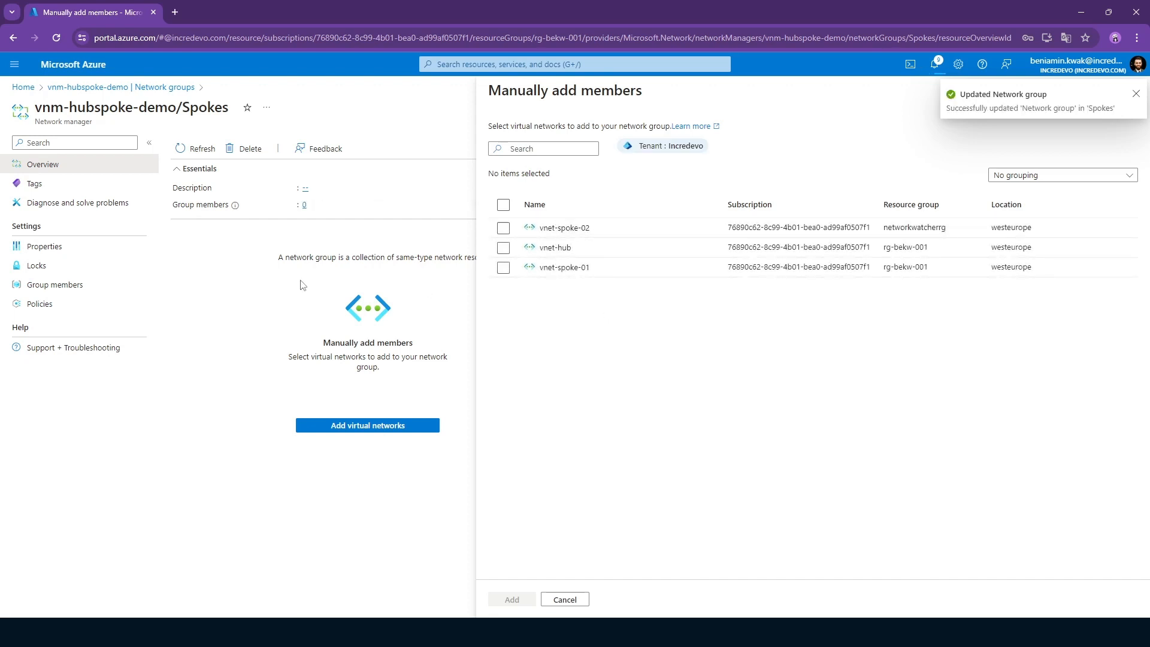
left_click(508, 268)
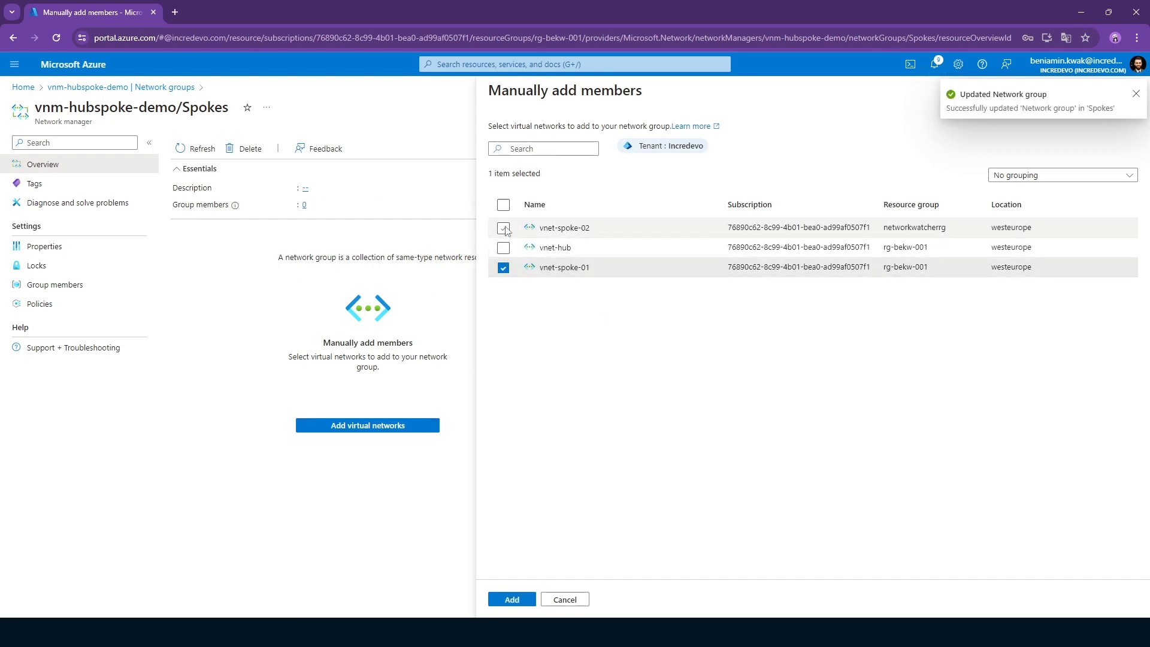
left_click(504, 228)
left_click(514, 601)
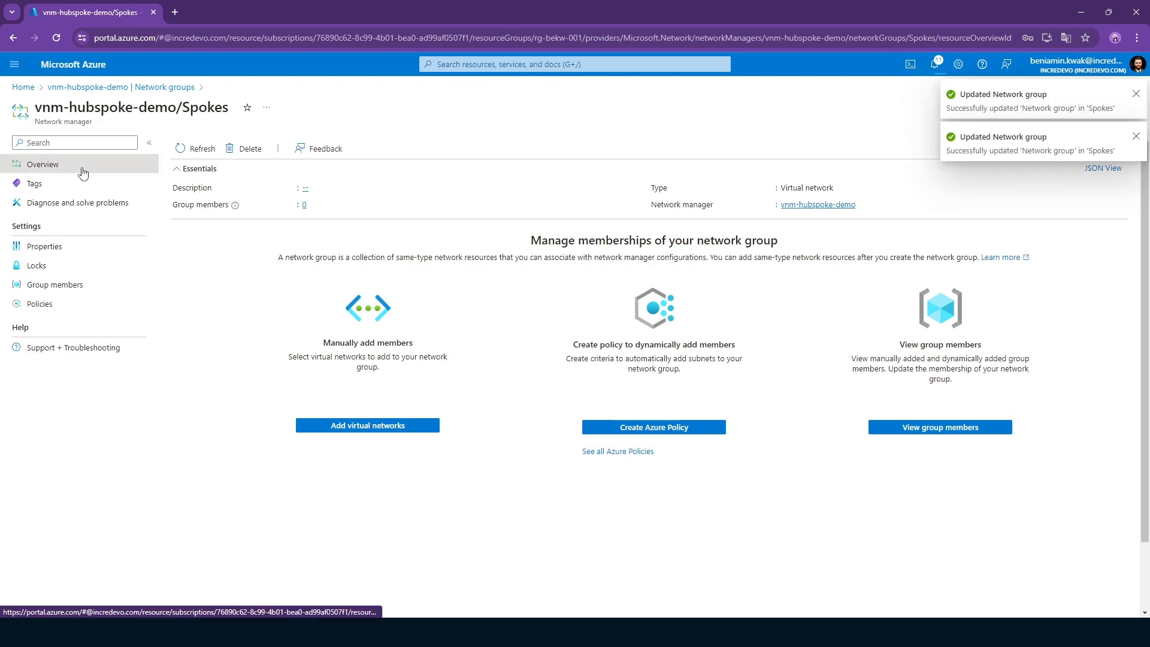
View the group members of Spokes and open the configurations of the network manager vnm-hubspoke-demo.
left_click(82, 290)
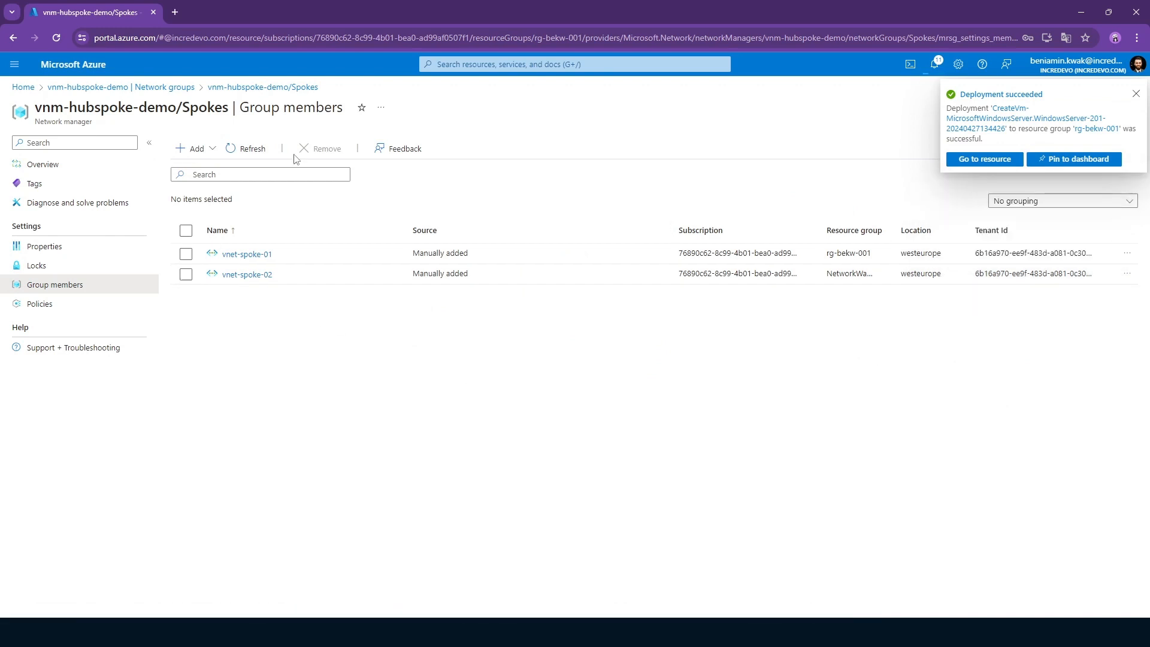
left_click(174, 89)
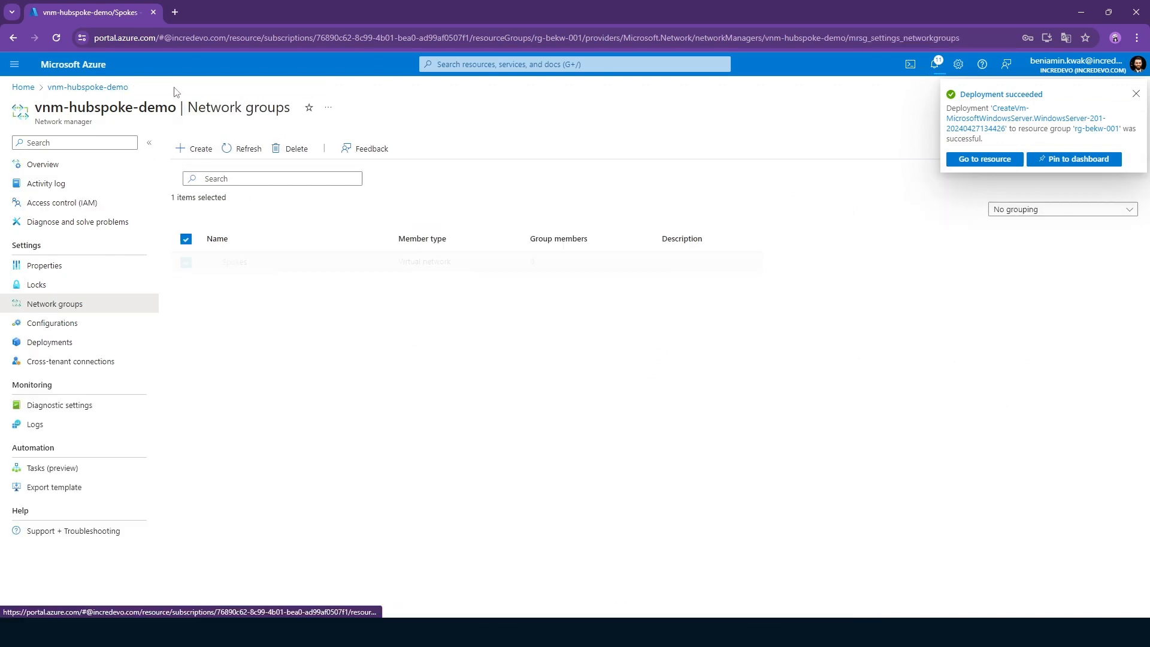
left_click(98, 330)
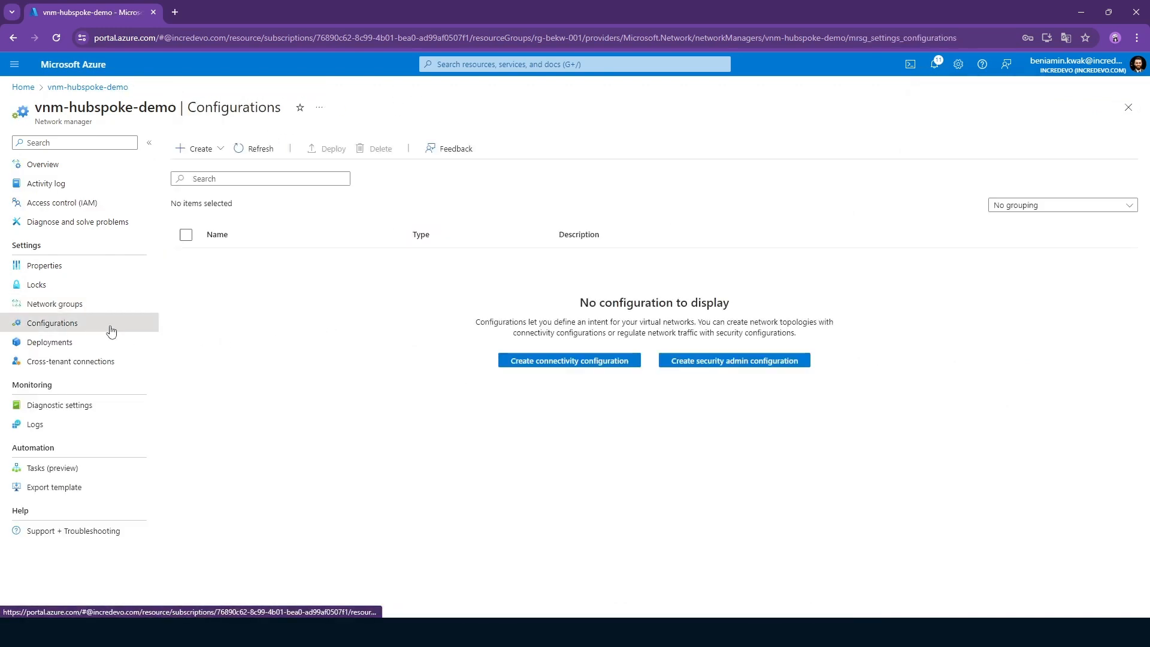
View the creation form for a security admin configuration and return to the network manager's configurations.
left_click(220, 155)
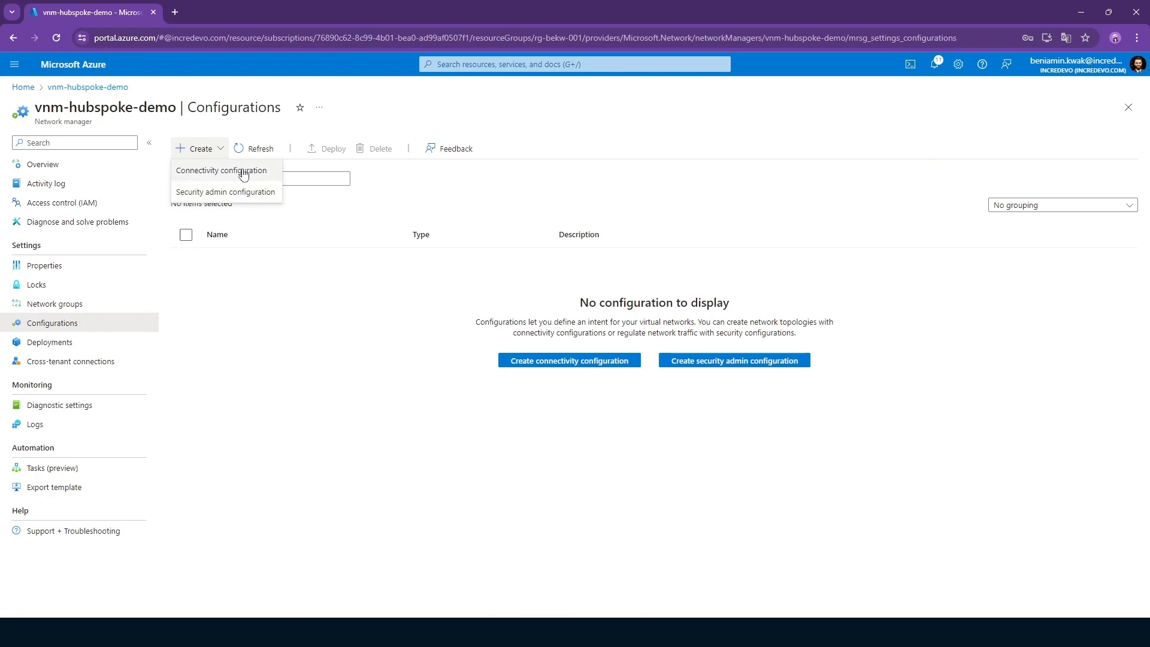
left_click(216, 196)
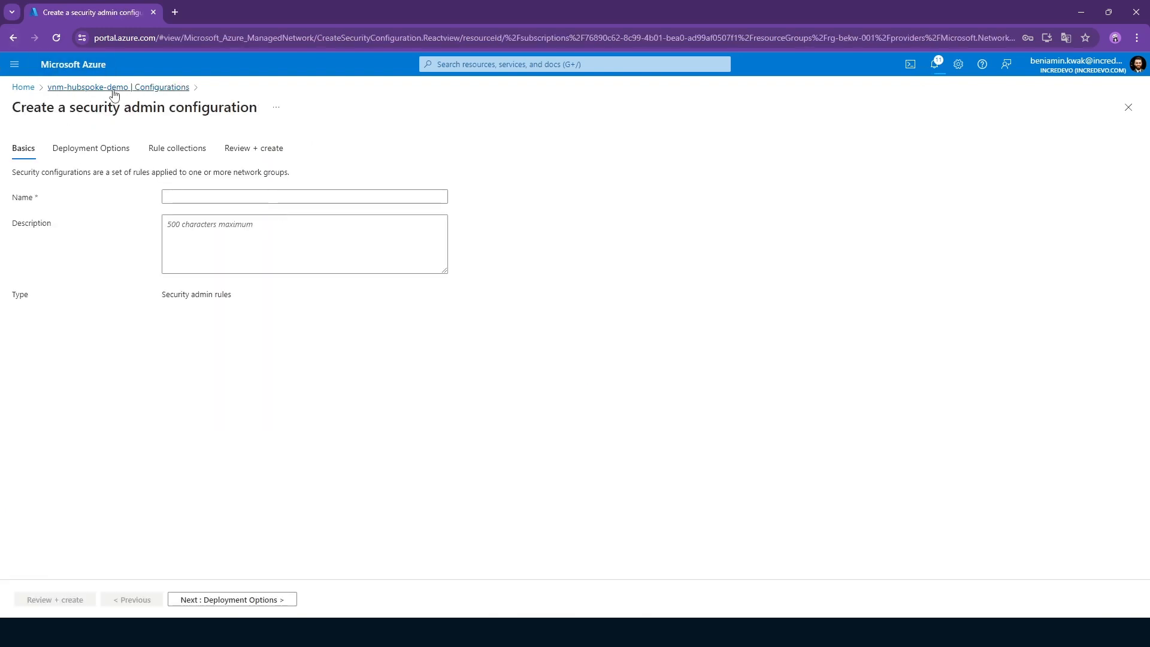
left_click(84, 89)
Start a new connectivity configuration in vnm-hubspoke-demo and name it ConnectivityConfig.
left_click(198, 149)
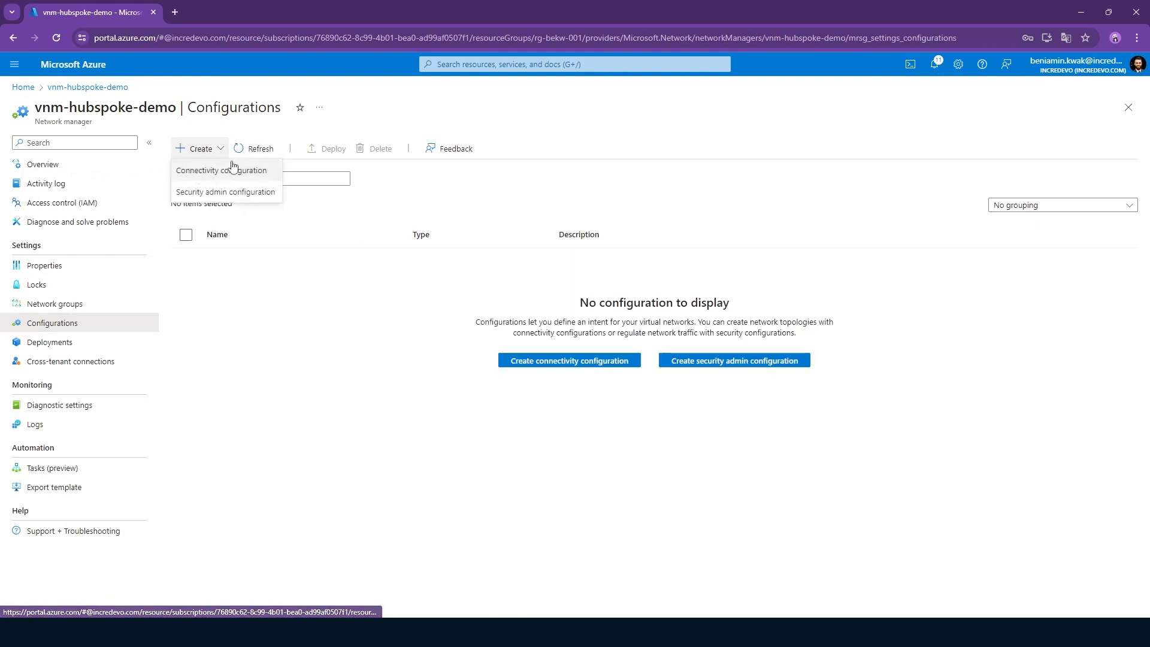
left_click(226, 177)
left_click(203, 196)
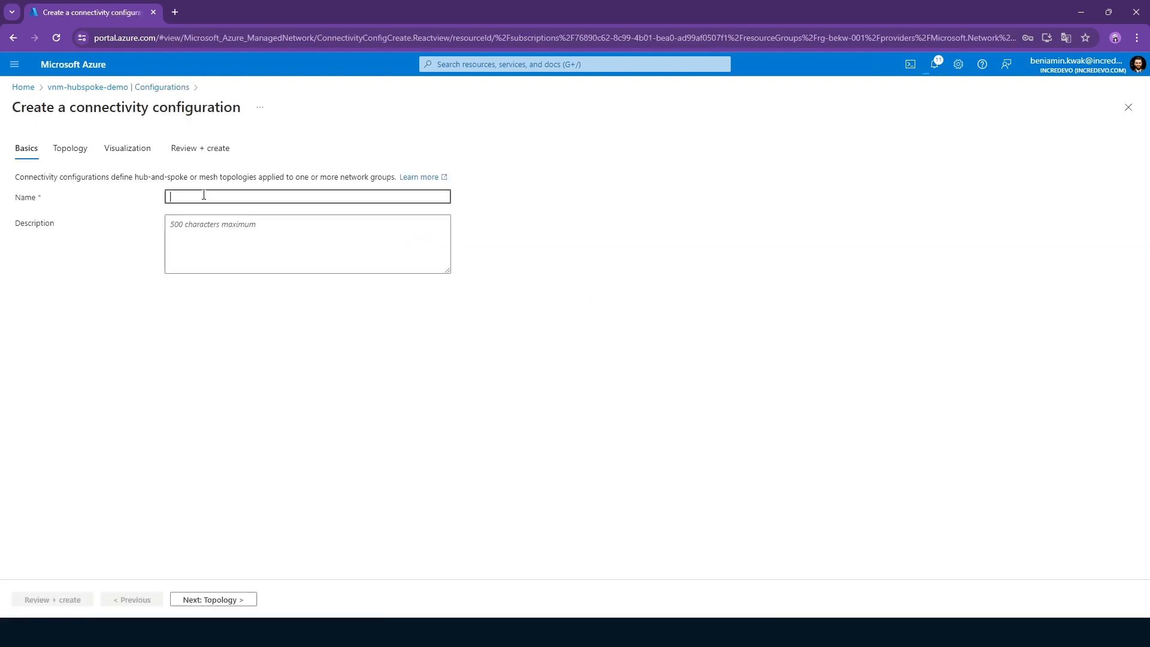
type("ConnectivityConfig")
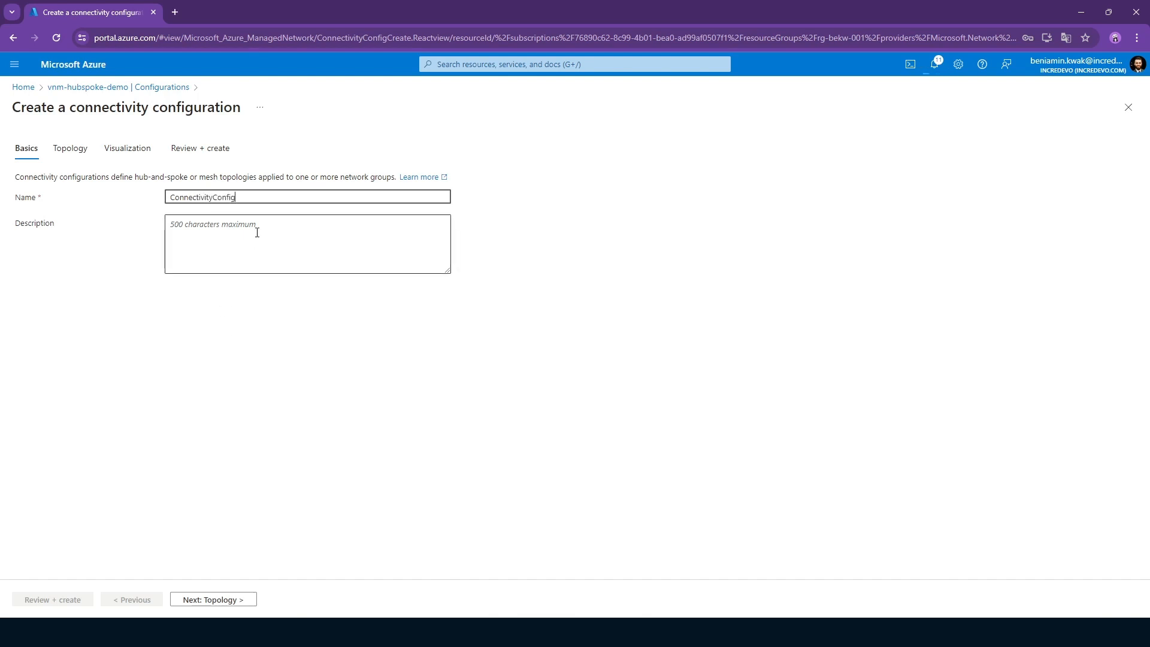
Set the configuration's topology to Hub and spoke with vnet-hub as the hub.
left_click(206, 599)
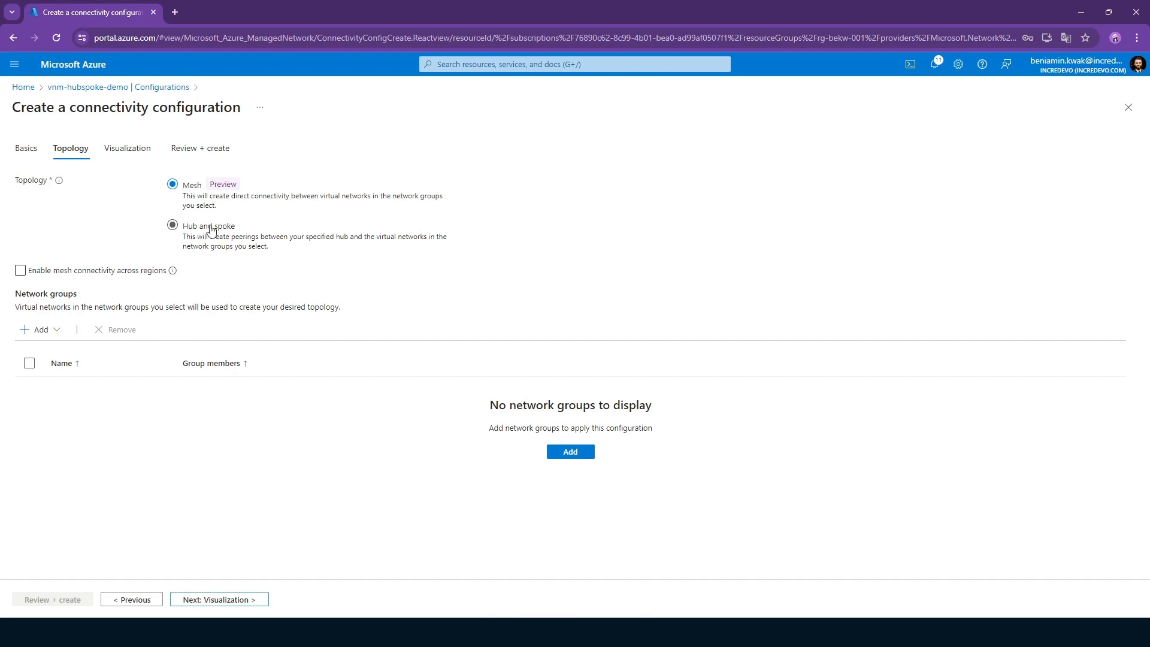
left_click(215, 228)
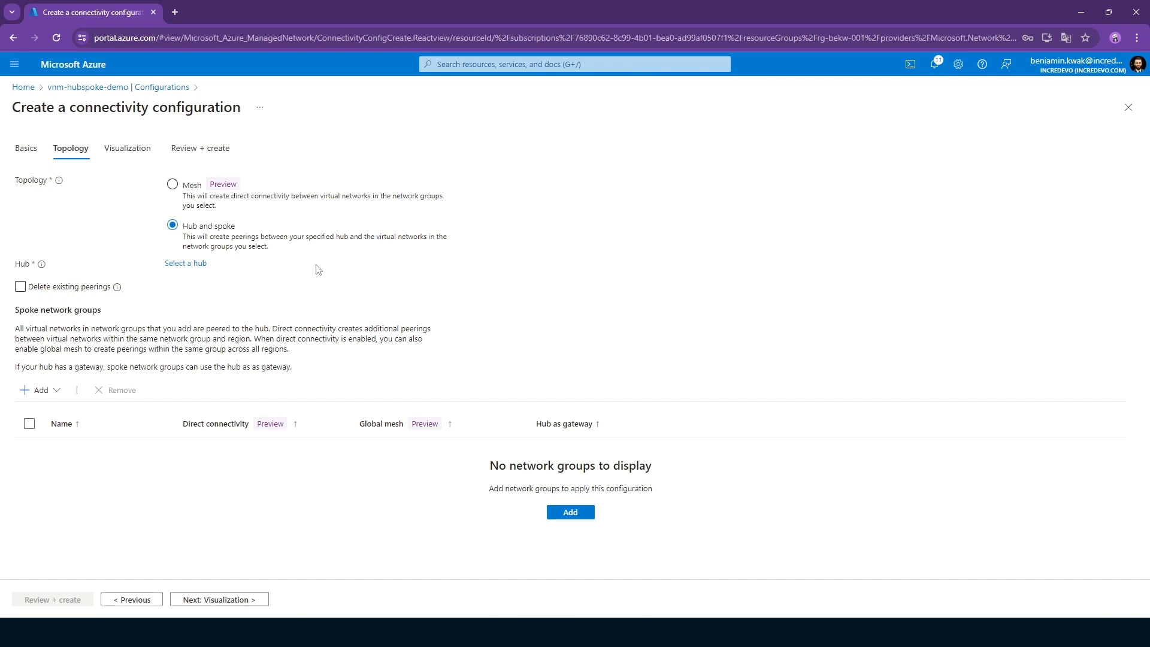
left_click(190, 265)
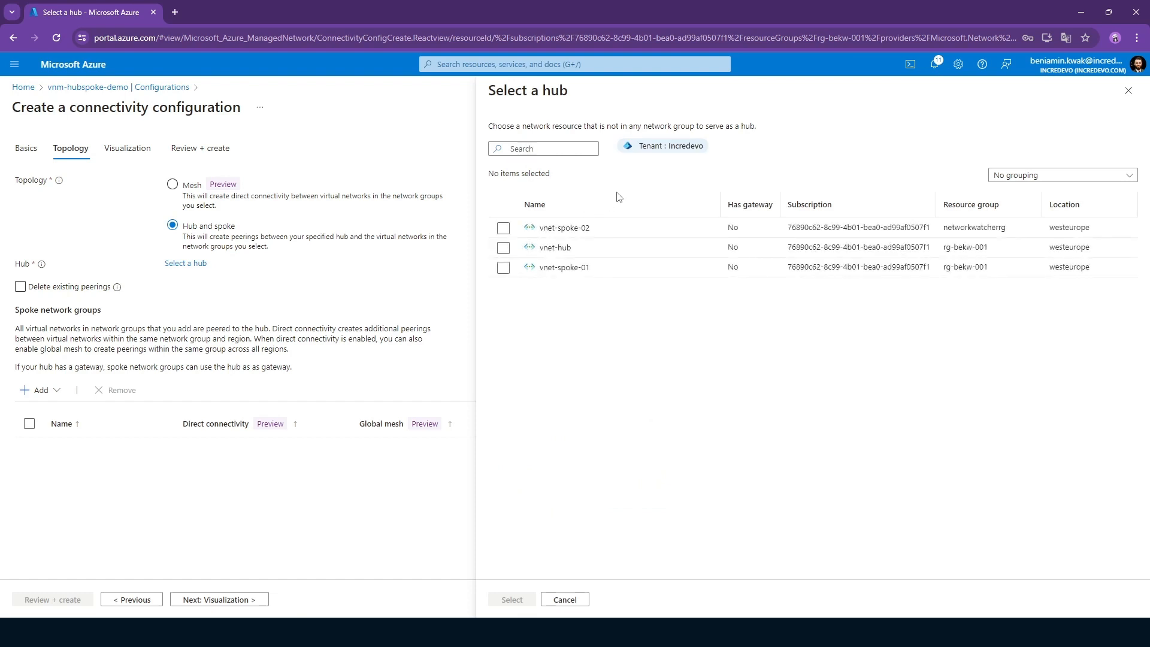
left_click(502, 248)
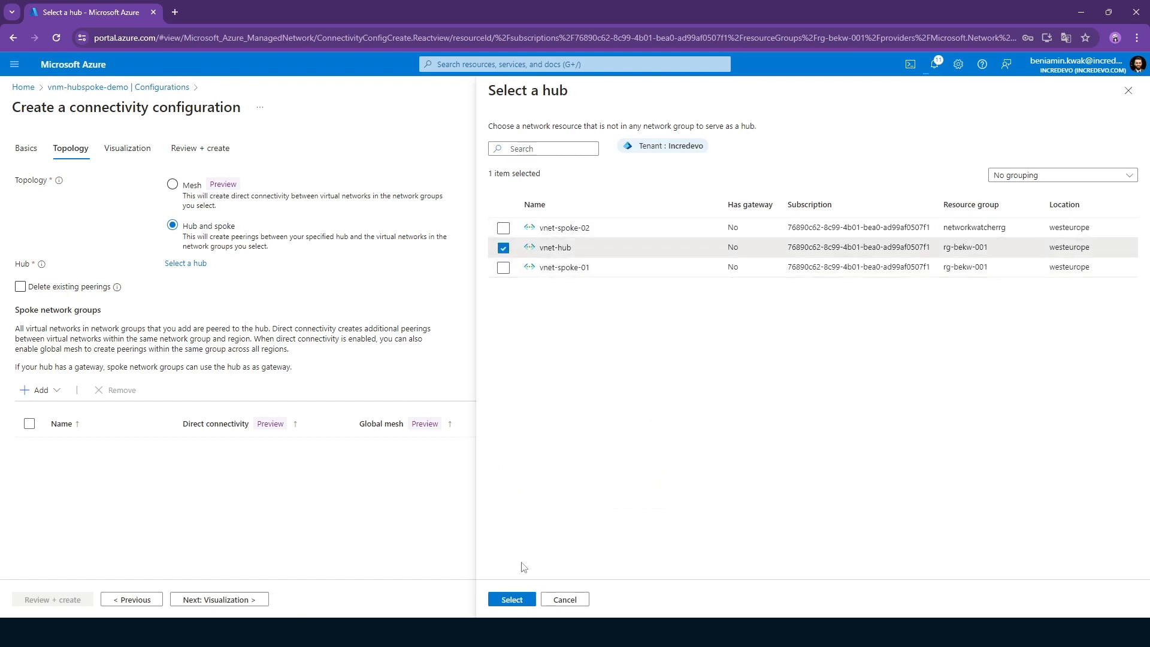
left_click(507, 600)
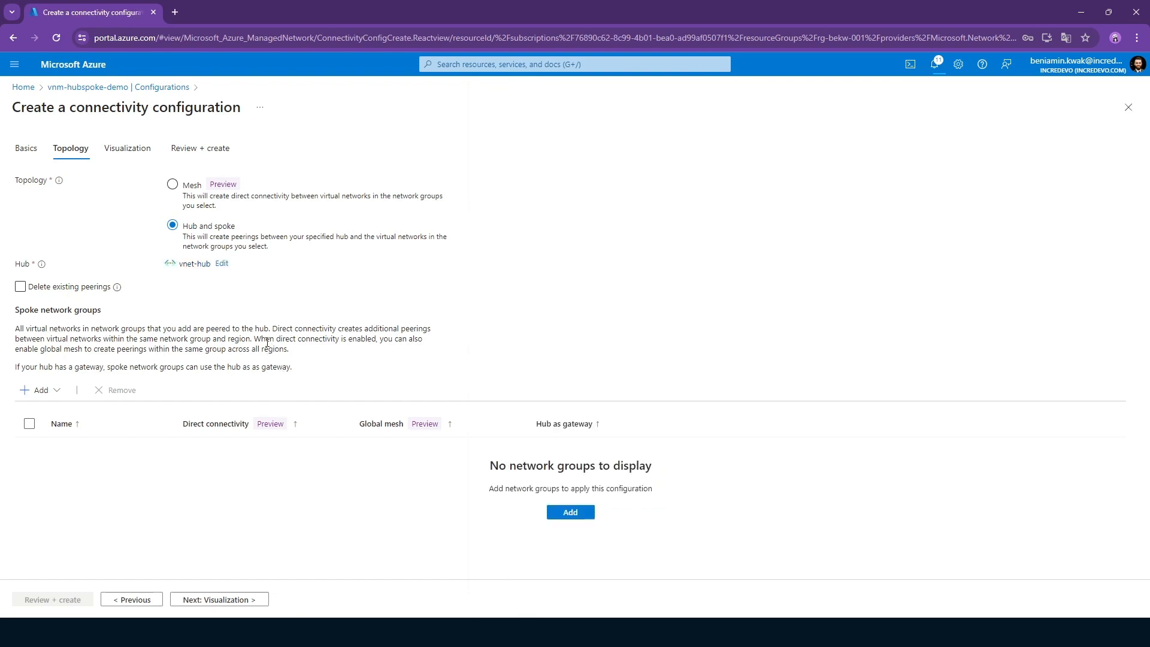
Add the existing network group Spokes to the configuration's spoke network groups.
left_click(41, 390)
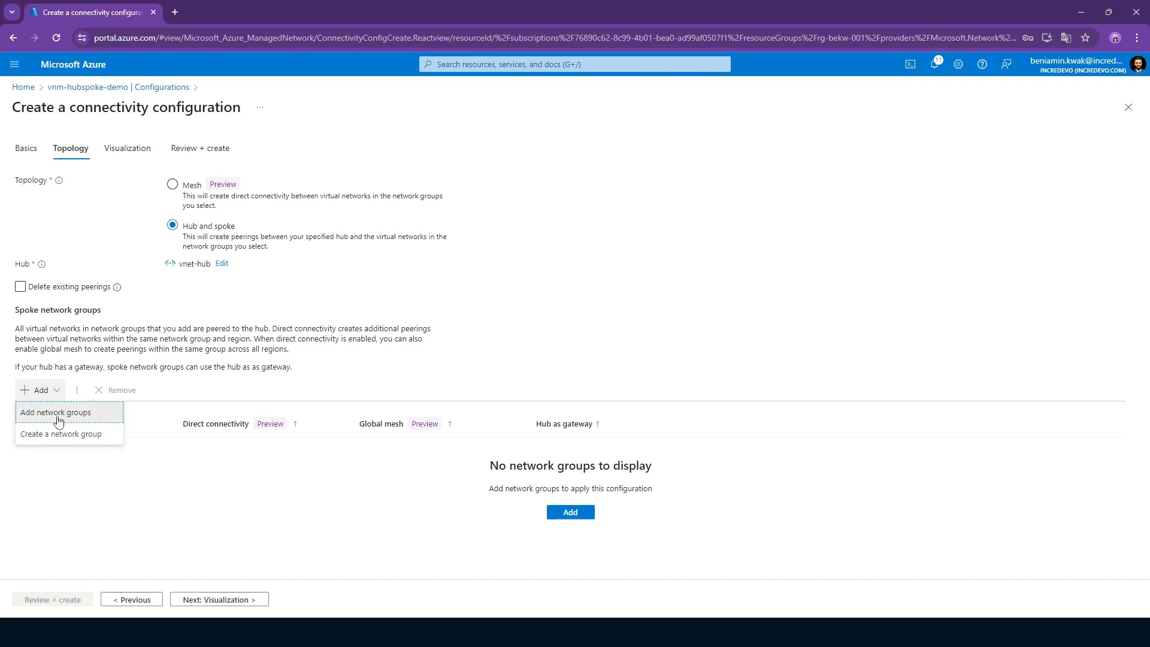
left_click(58, 413)
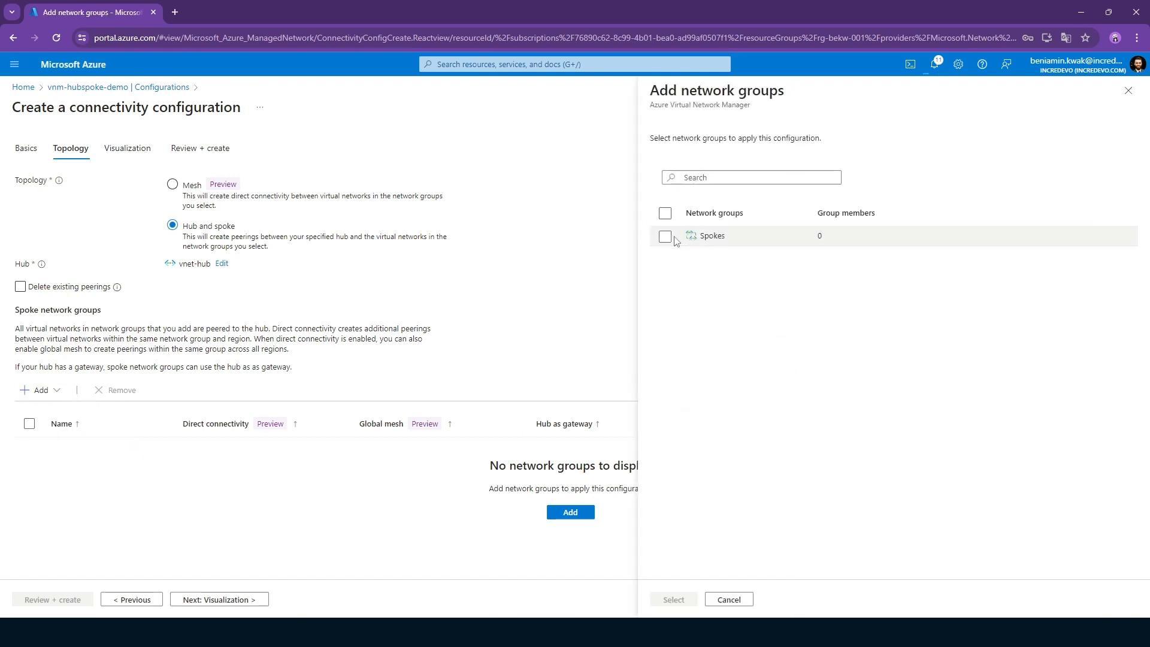
left_click(665, 235)
left_click(673, 599)
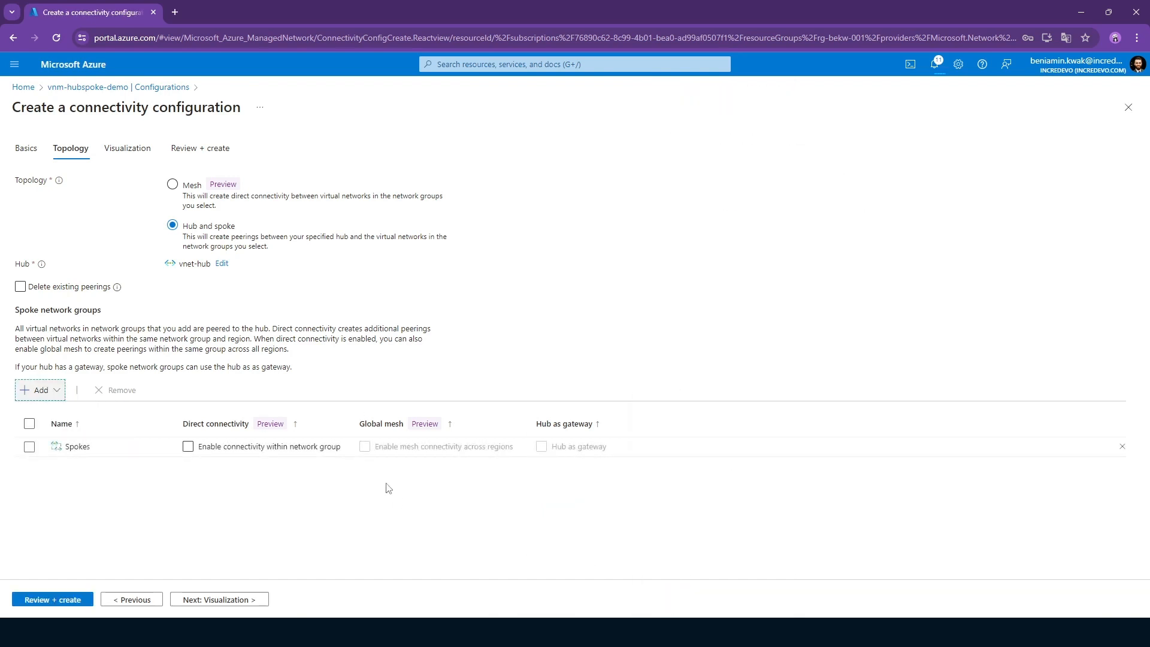
Preview the topology visualization with vnet-hub expanded, and create the connectivity configuration without starting its deployment.
left_click(228, 600)
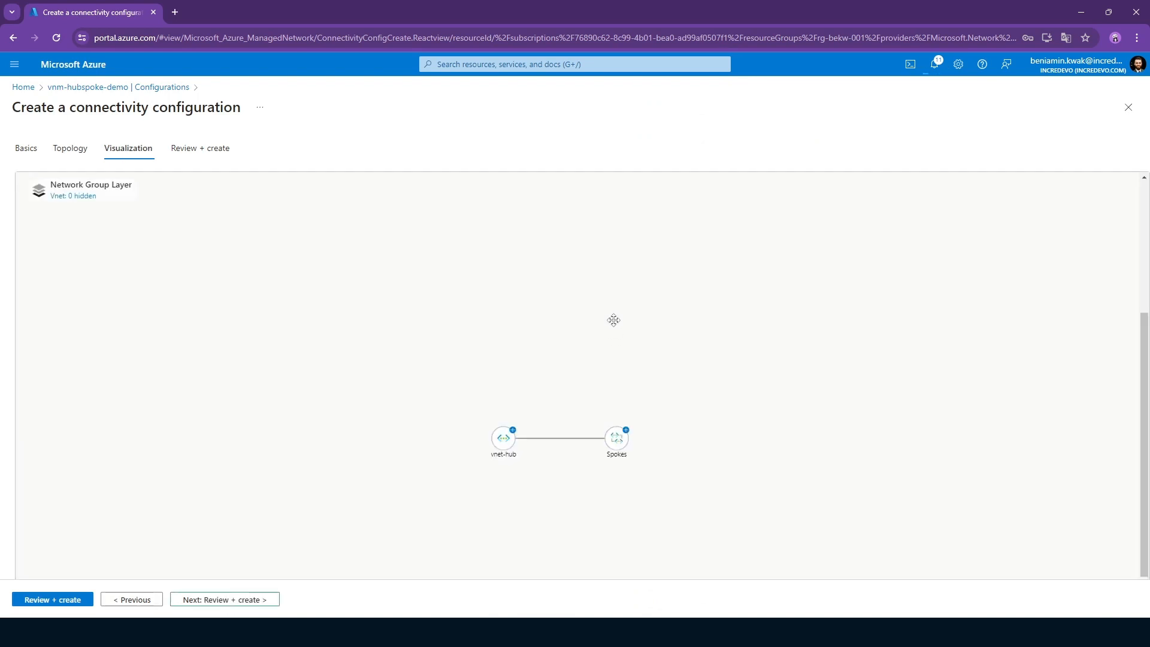
left_click(512, 429)
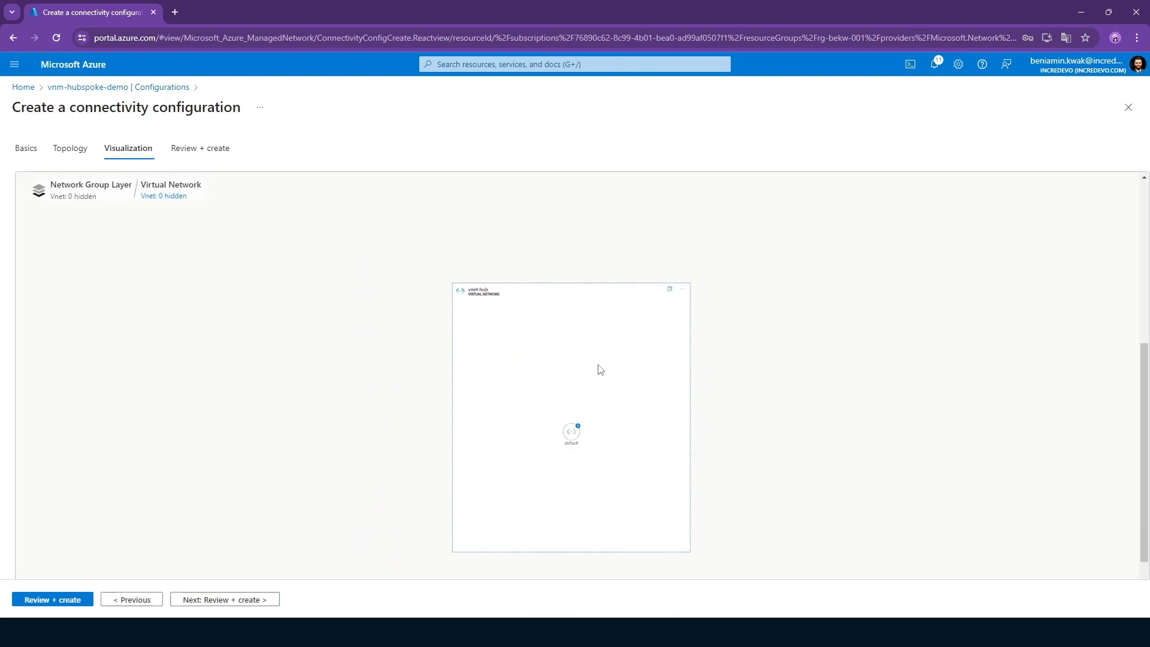
scroll(600, 366, "down", 2)
scroll(646, 321, "up", 3)
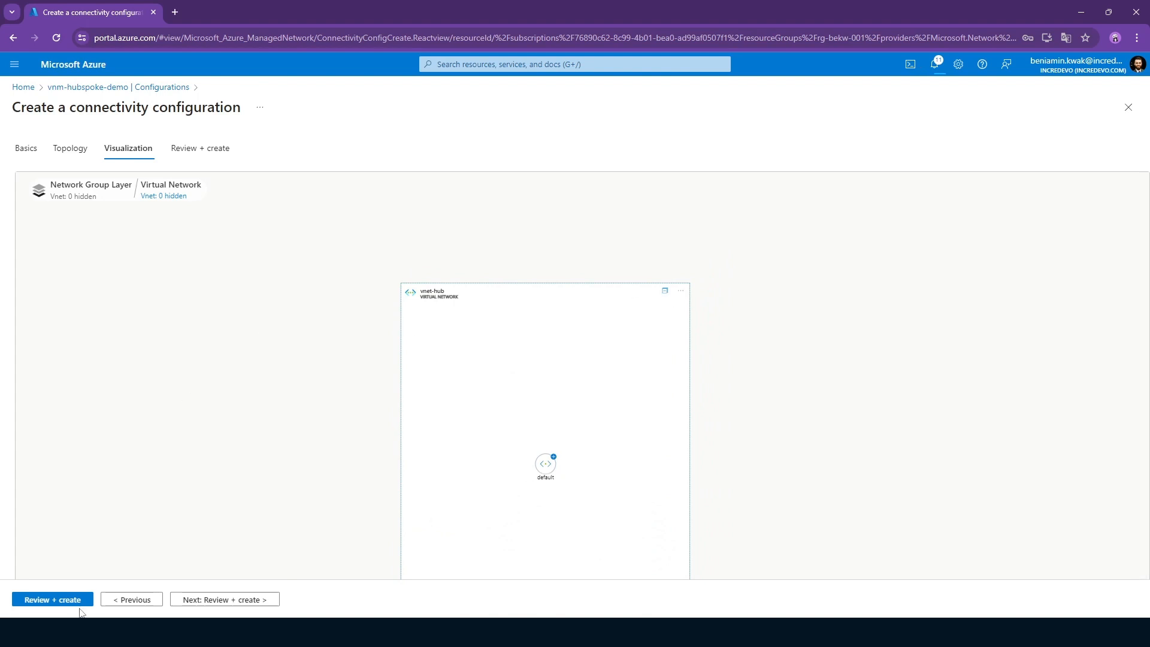
left_click(231, 605)
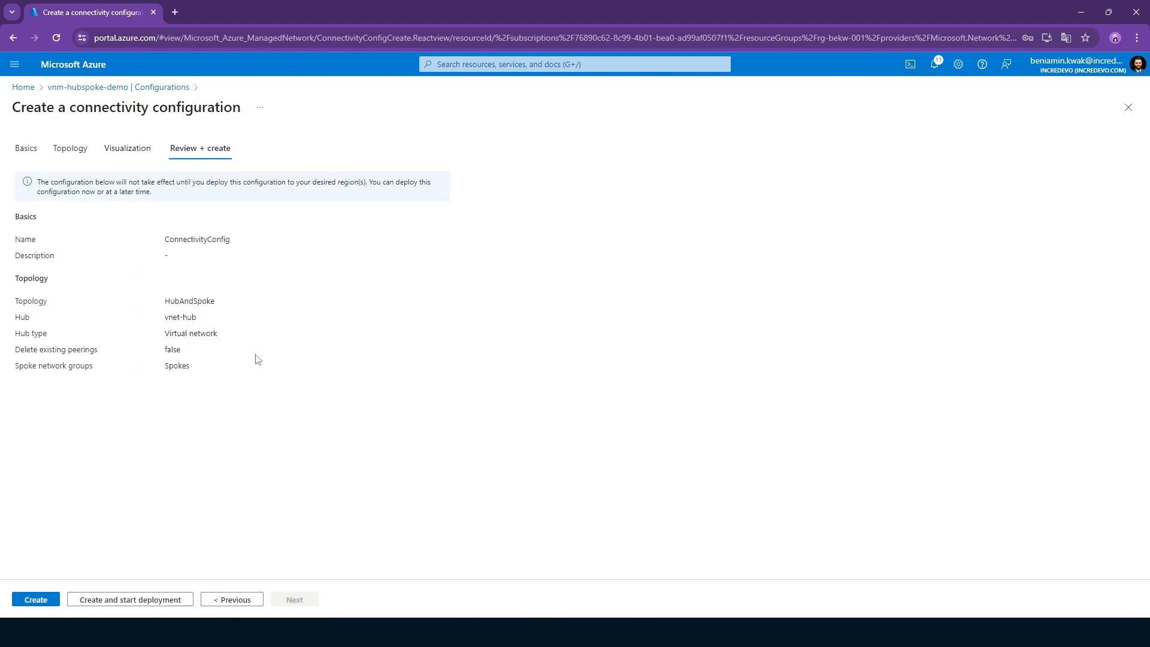
left_click(40, 605)
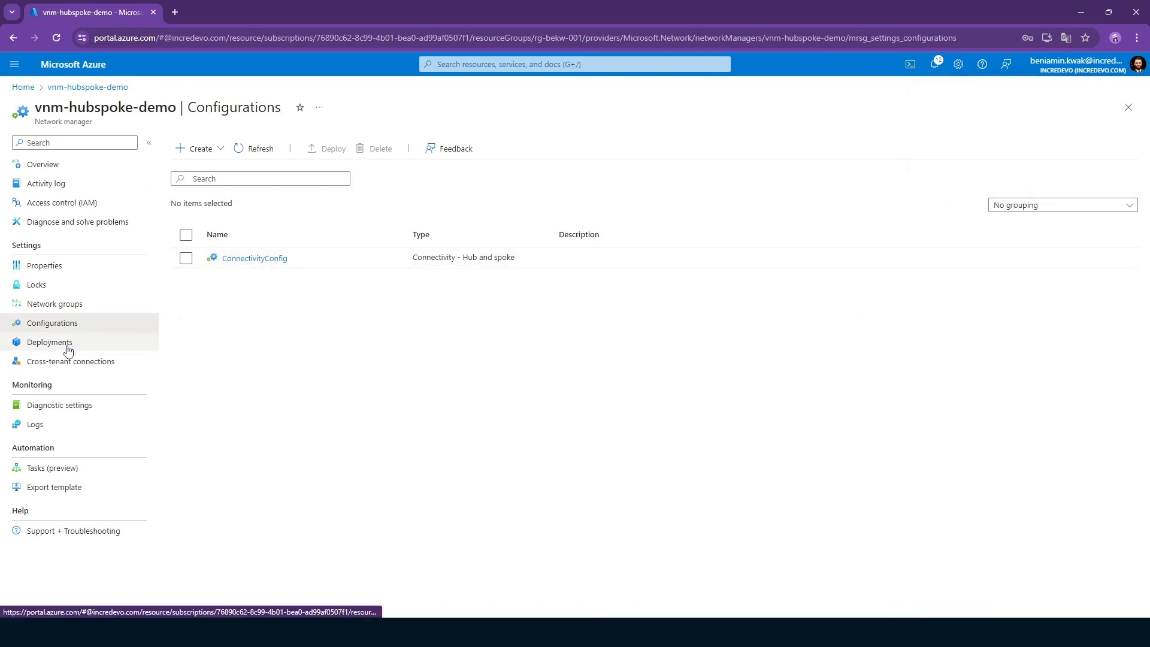
Start a connectivity configuration deployment for the network manager and choose ConnectivityConfig as the configuration.
left_click(49, 342)
left_click(238, 154)
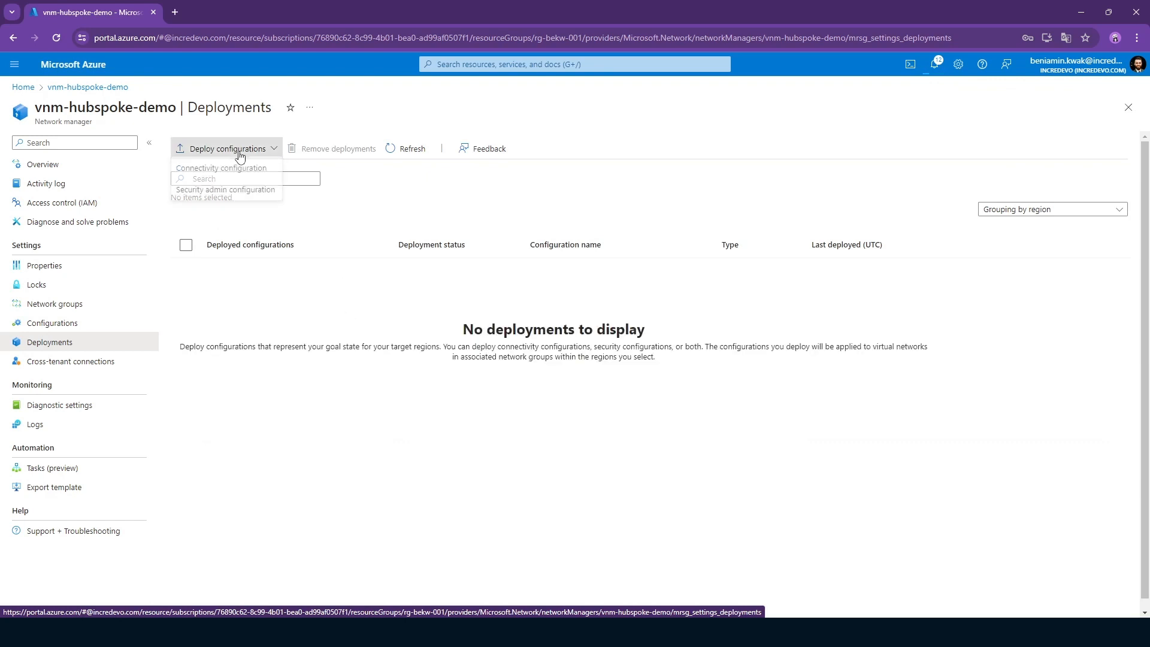
left_click(239, 170)
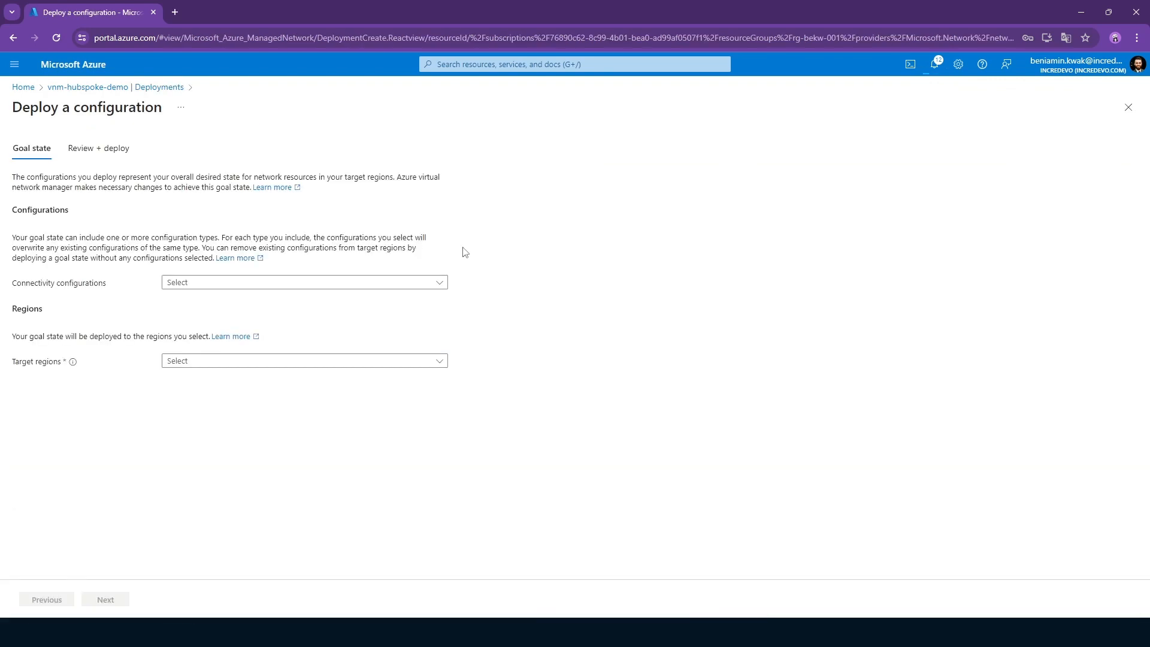
left_click(240, 283)
left_click(259, 372)
left_click(216, 418)
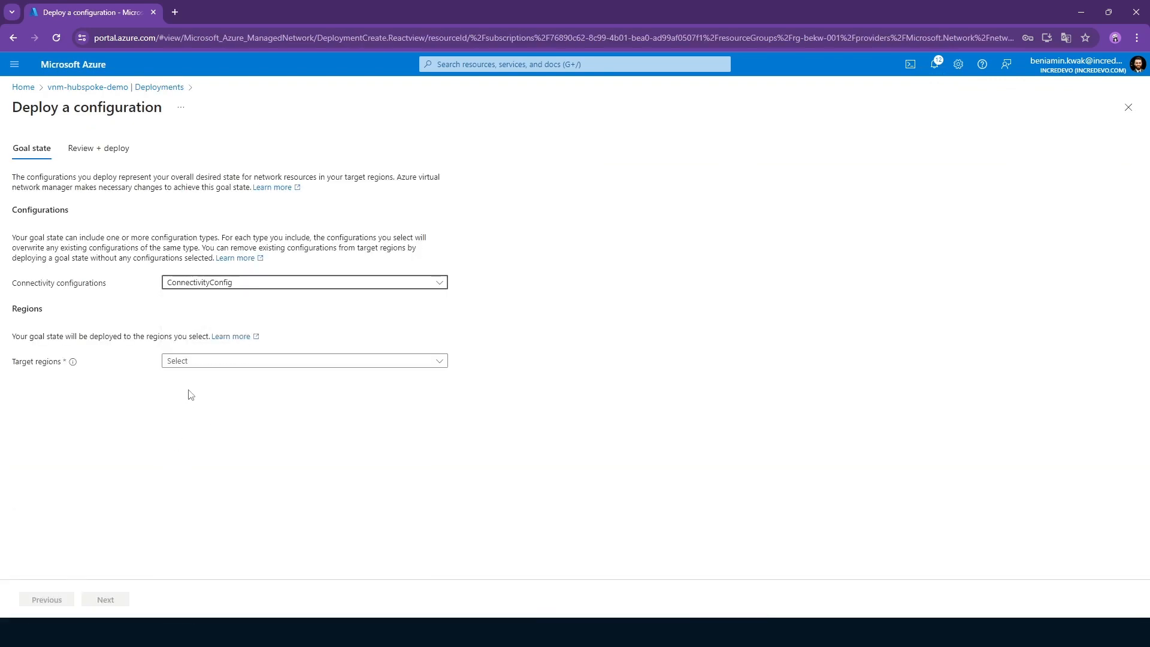
Set the deployment's target region to West Europe and deploy the configuration.
left_click(218, 364)
type("we")
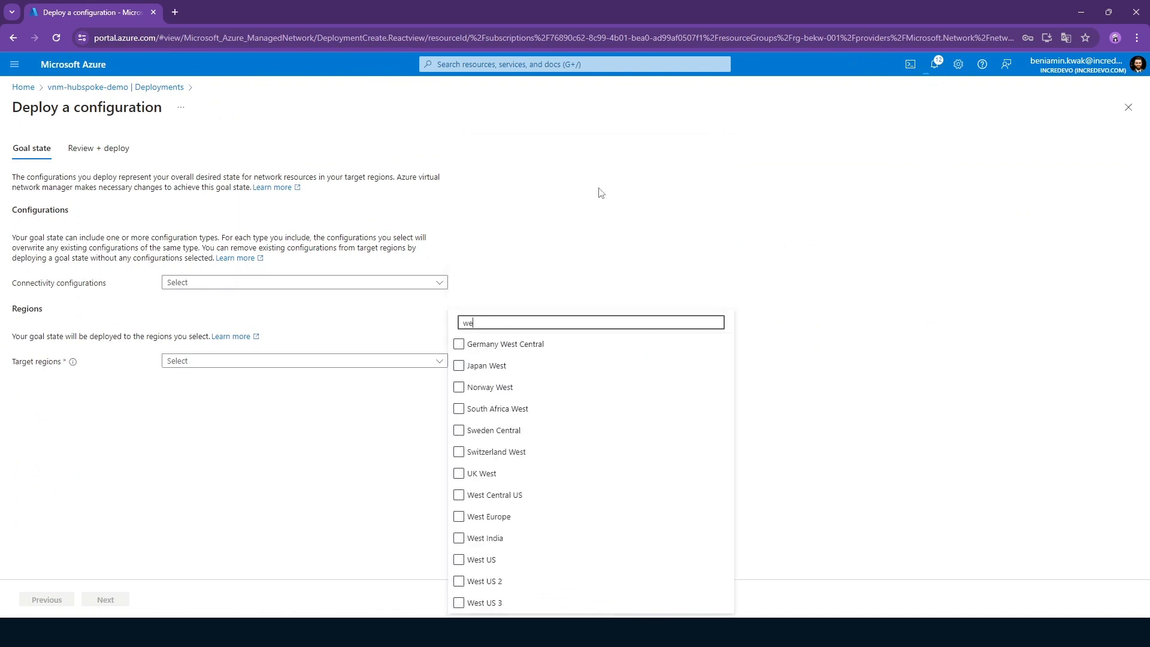
type("st e")
left_click(496, 390)
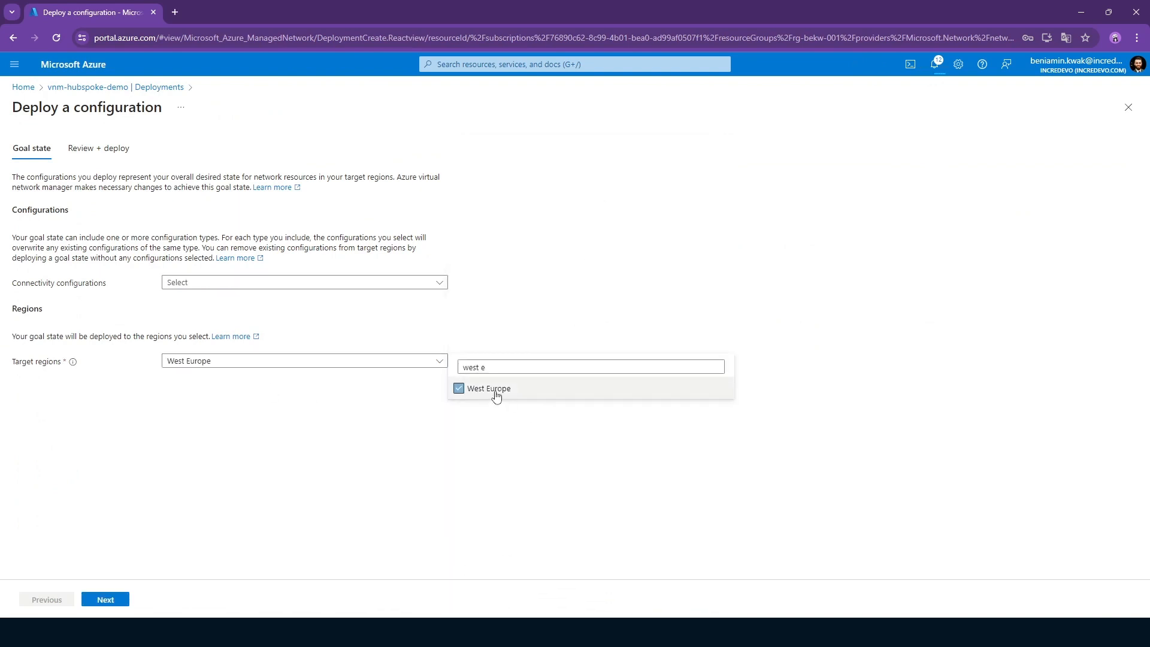
left_click(220, 432)
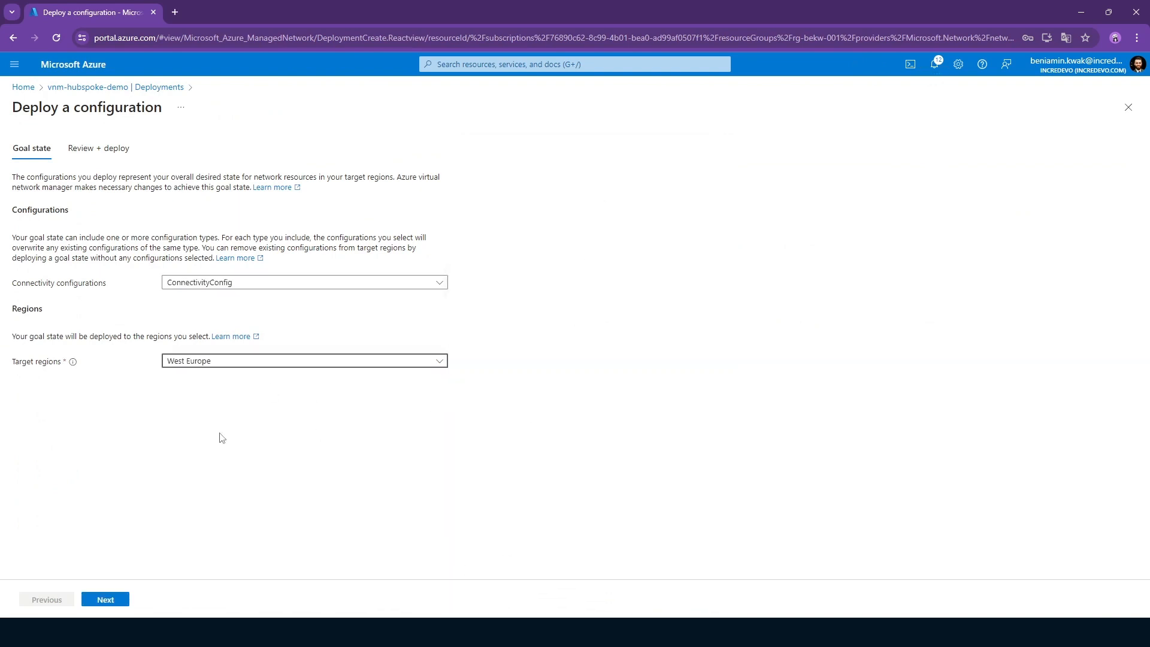
left_click(113, 605)
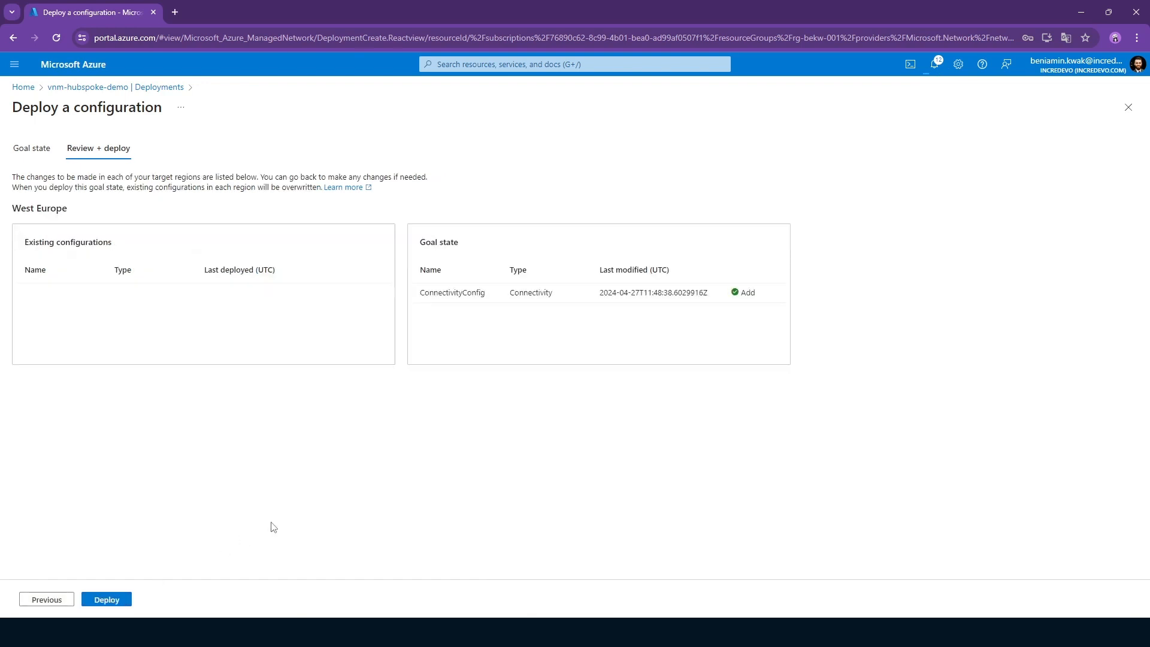
left_click(117, 601)
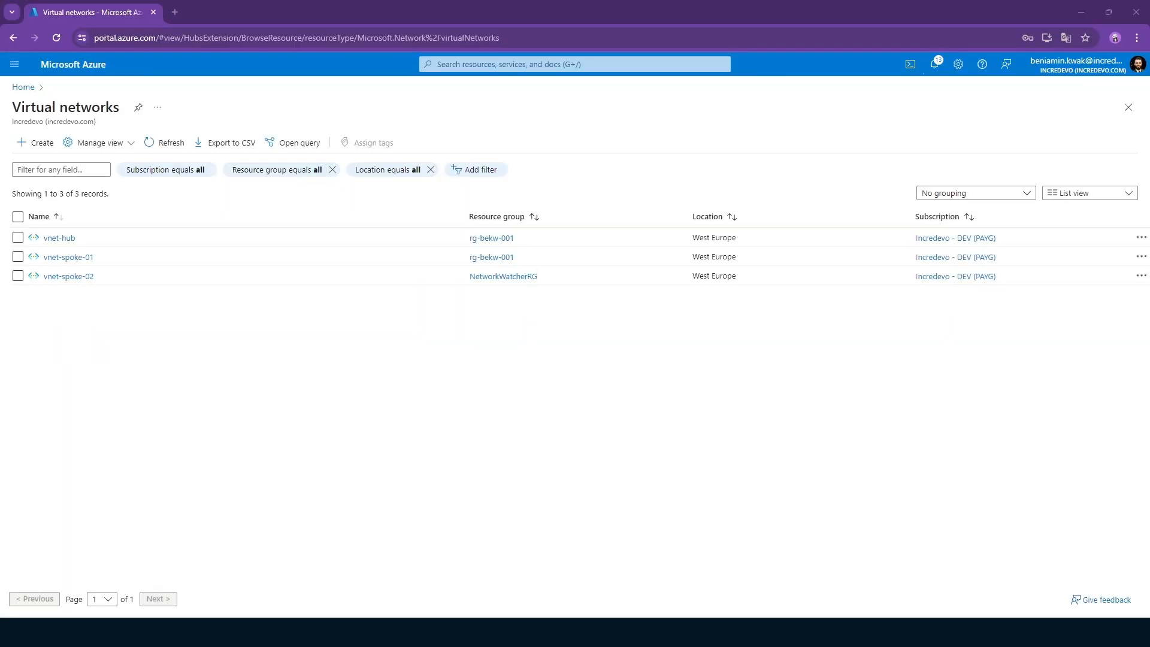
Open the virtual network vnet-hub and check its peerings with the spoke networks.
left_click(59, 238)
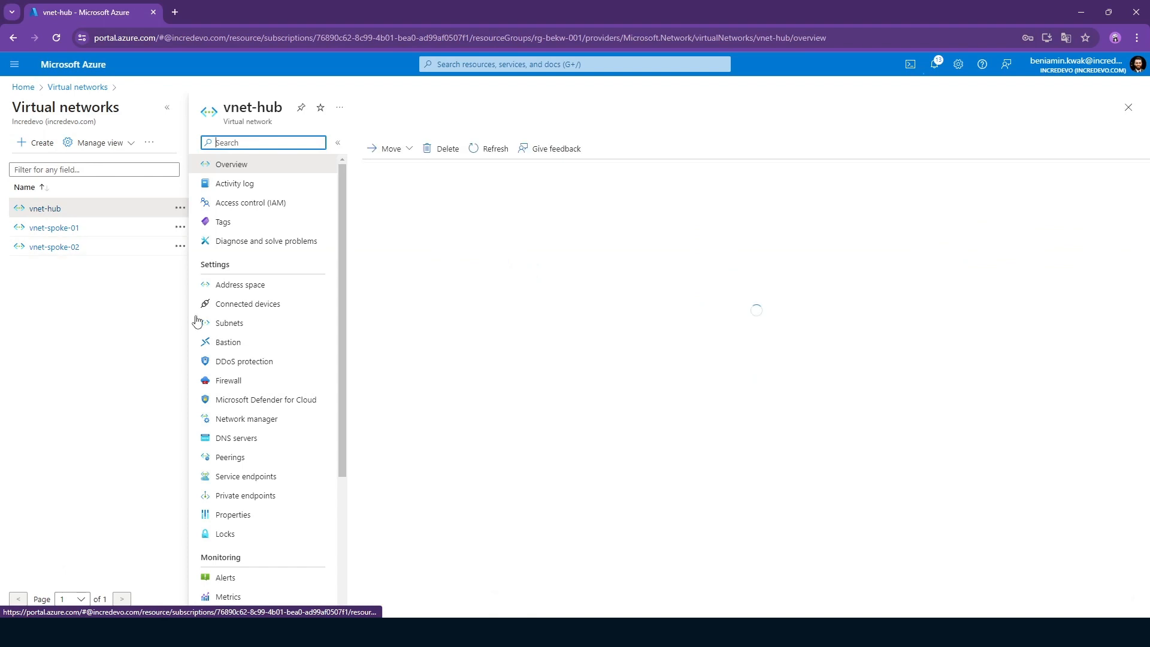
left_click(256, 459)
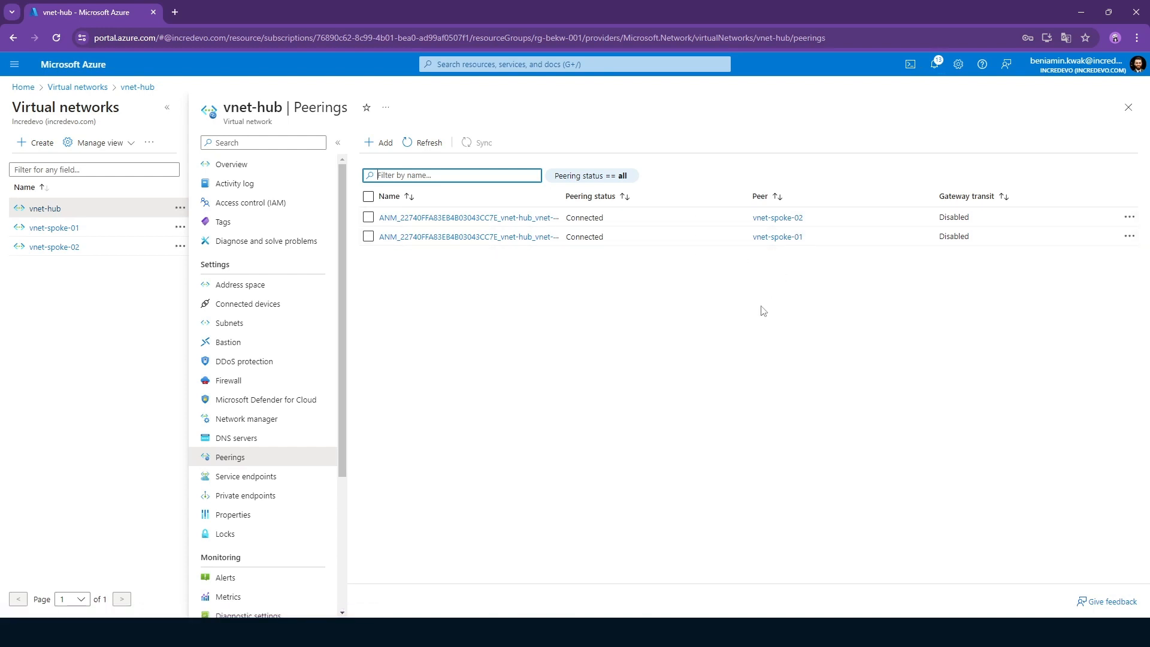
left_click(720, 339)
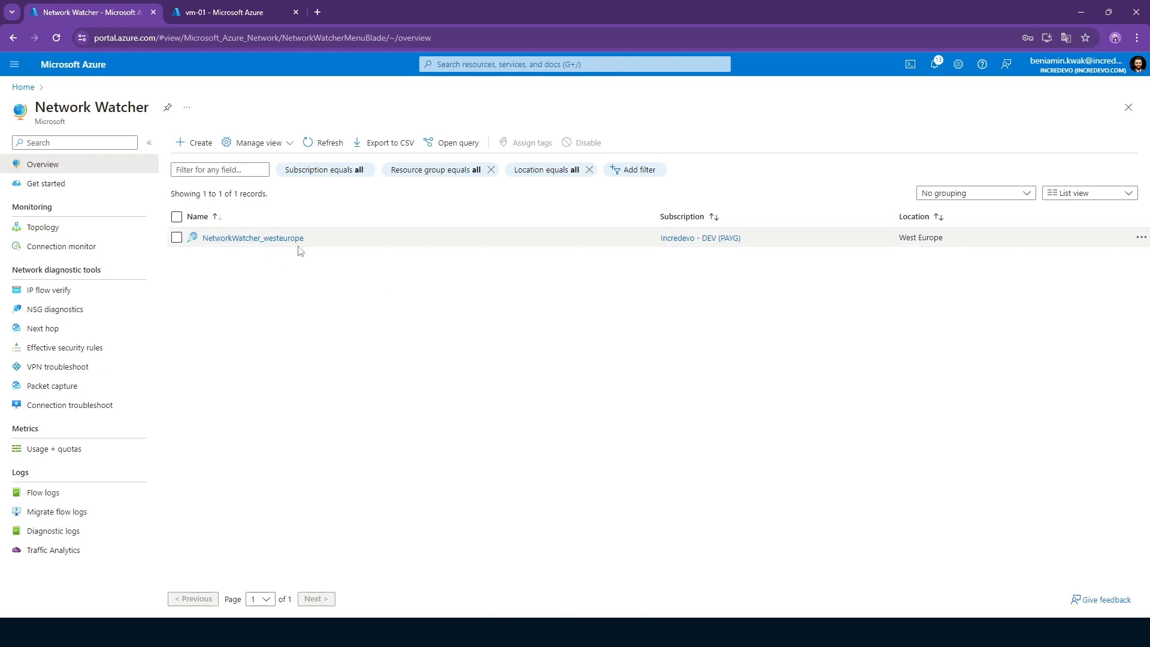
Open IP flow verify in Network Watcher, choose vm-01 as the target virtual machine, and set the local port to 443.
left_click(78, 296)
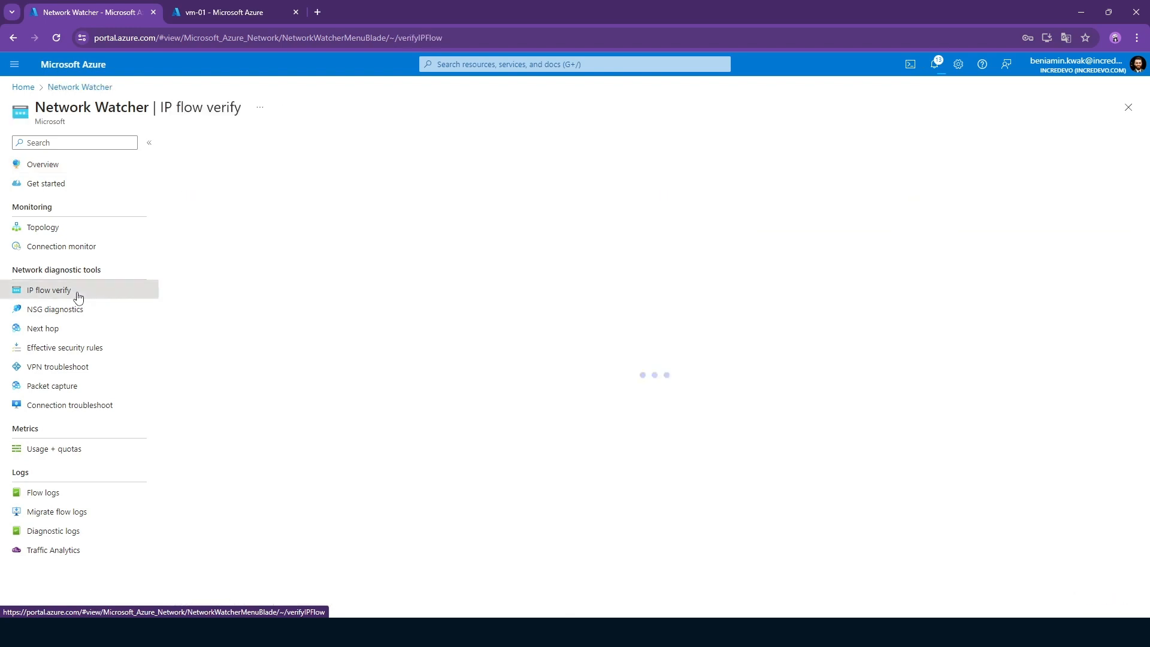
left_click(364, 231)
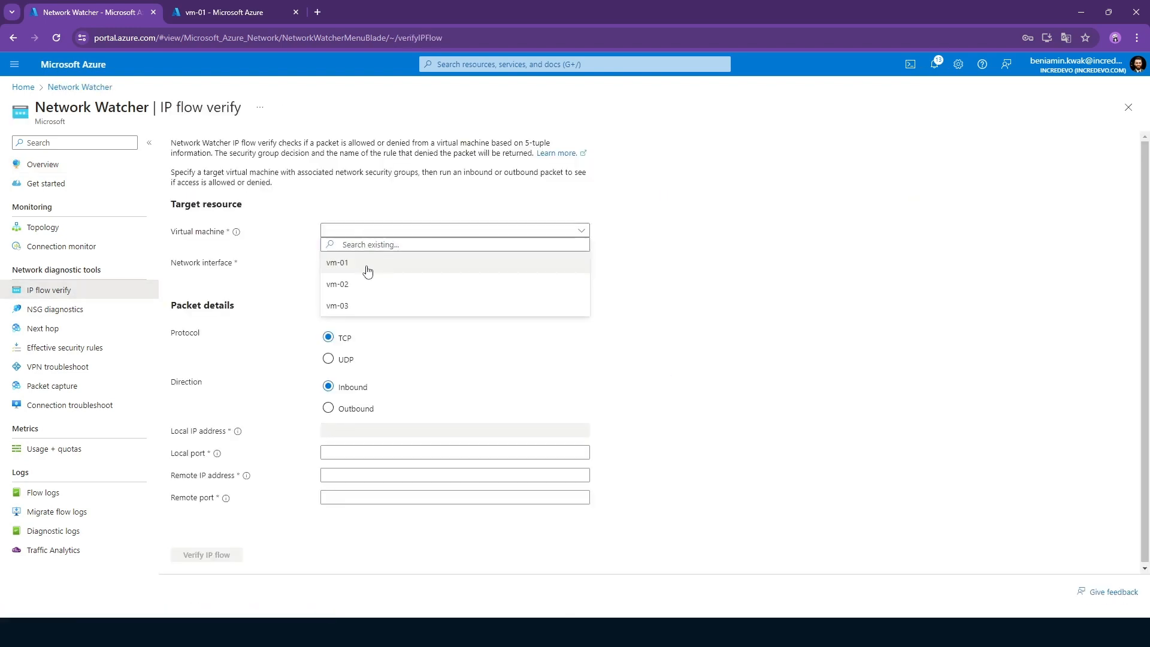
left_click(374, 263)
left_click(379, 263)
left_click(494, 293)
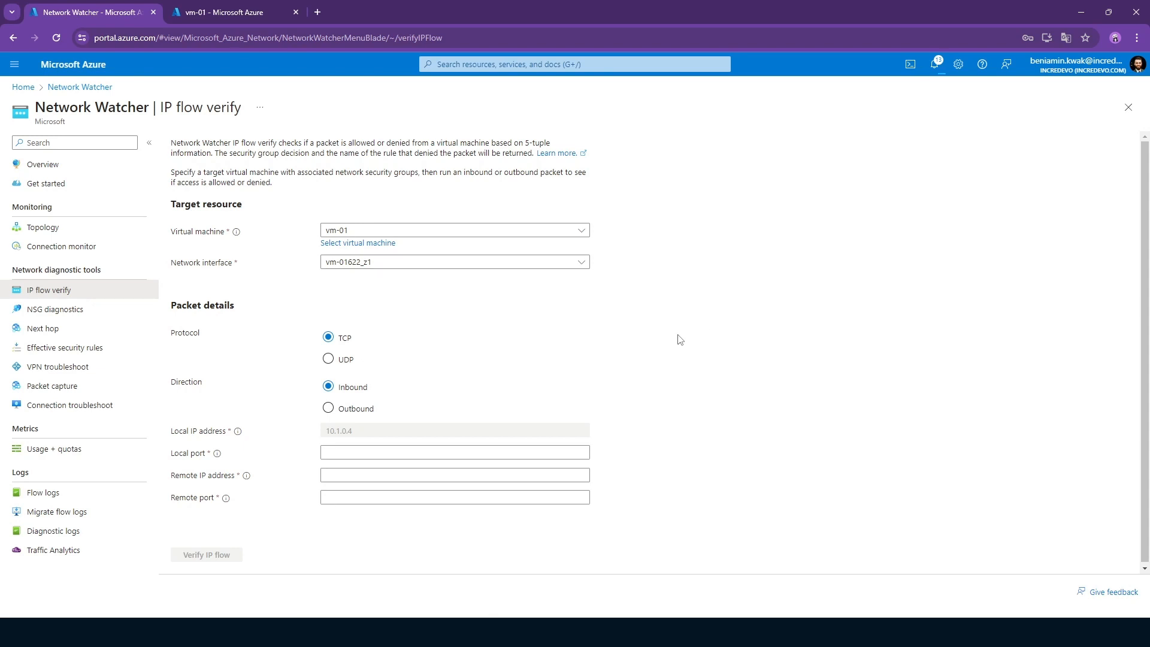
left_click(356, 452)
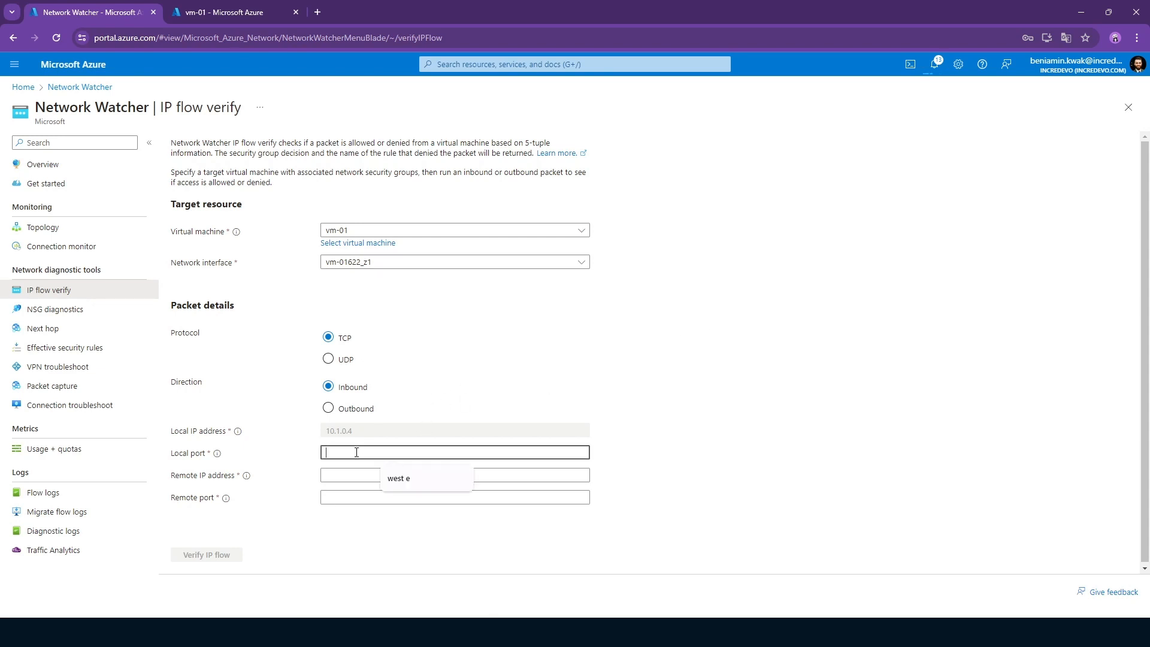
type("443")
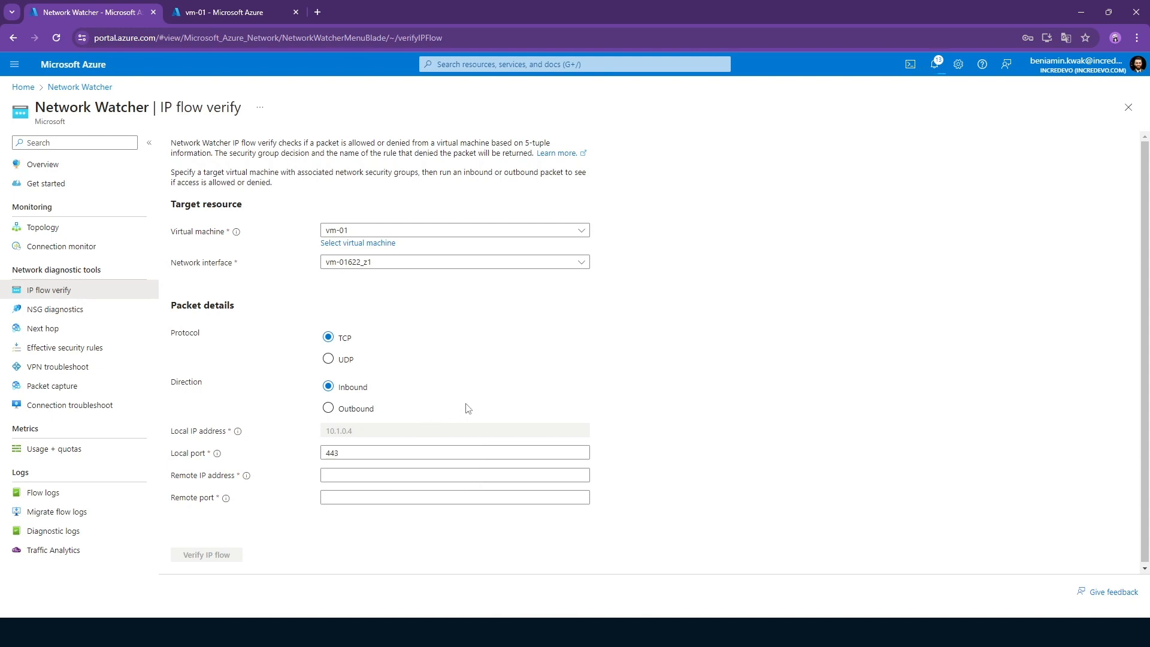
Find the virtual machine vm-02 in the portal's second browser tab and copy its private IP address.
left_click(354, 475)
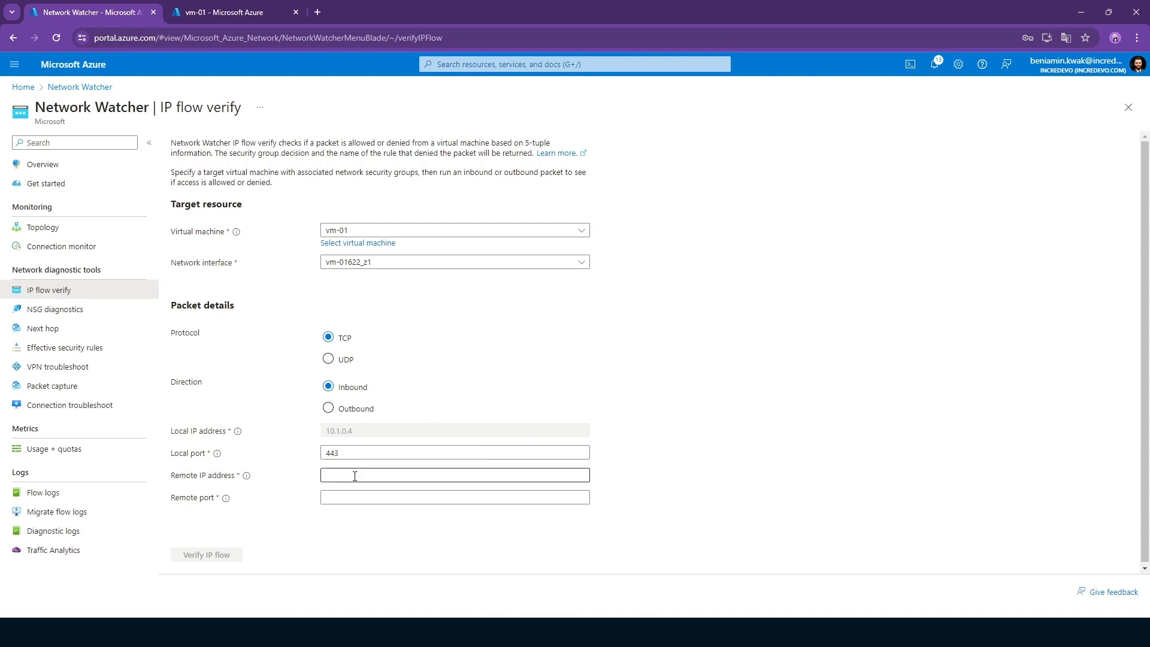
left_click(235, 15)
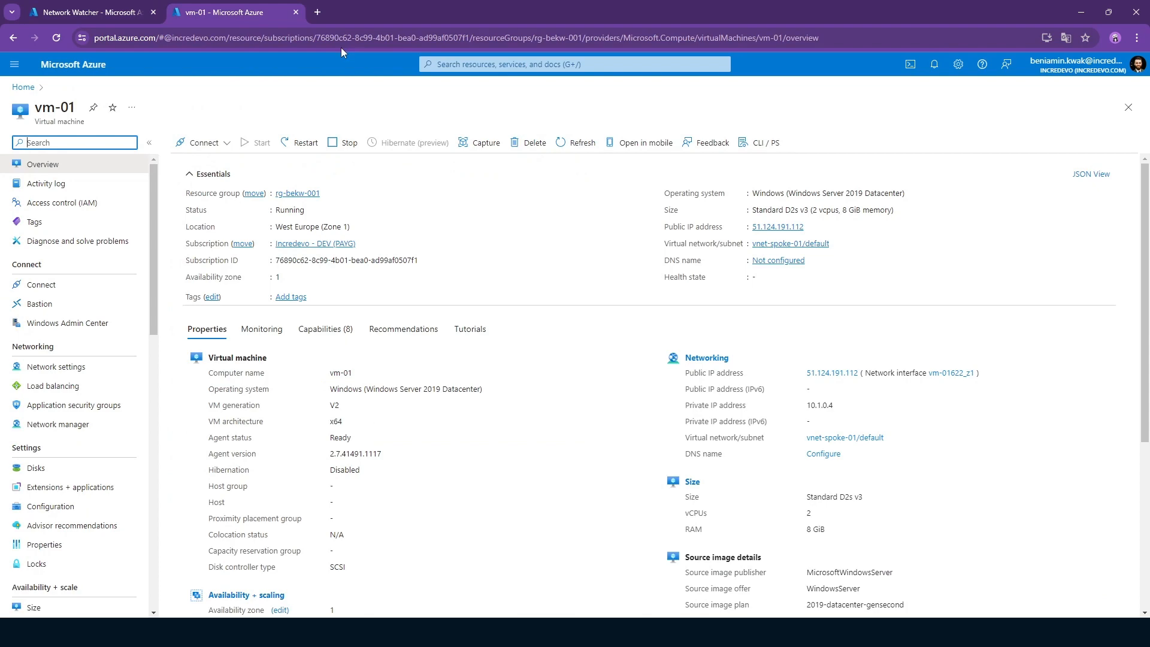
left_click(524, 65)
type("vm")
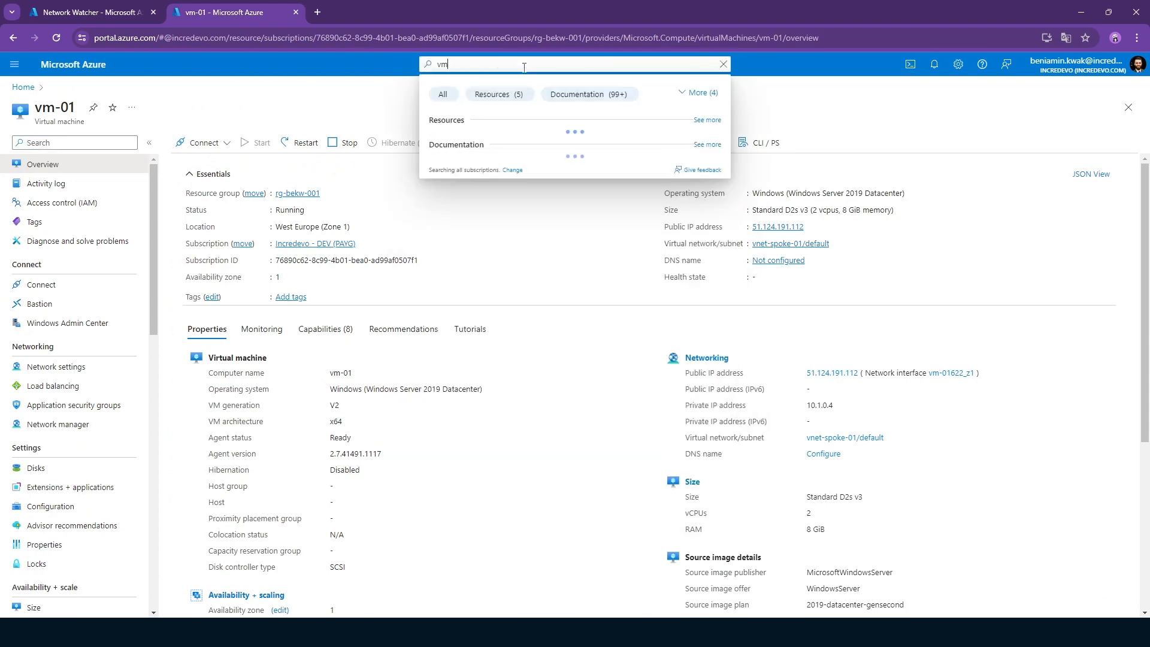
type("-02")
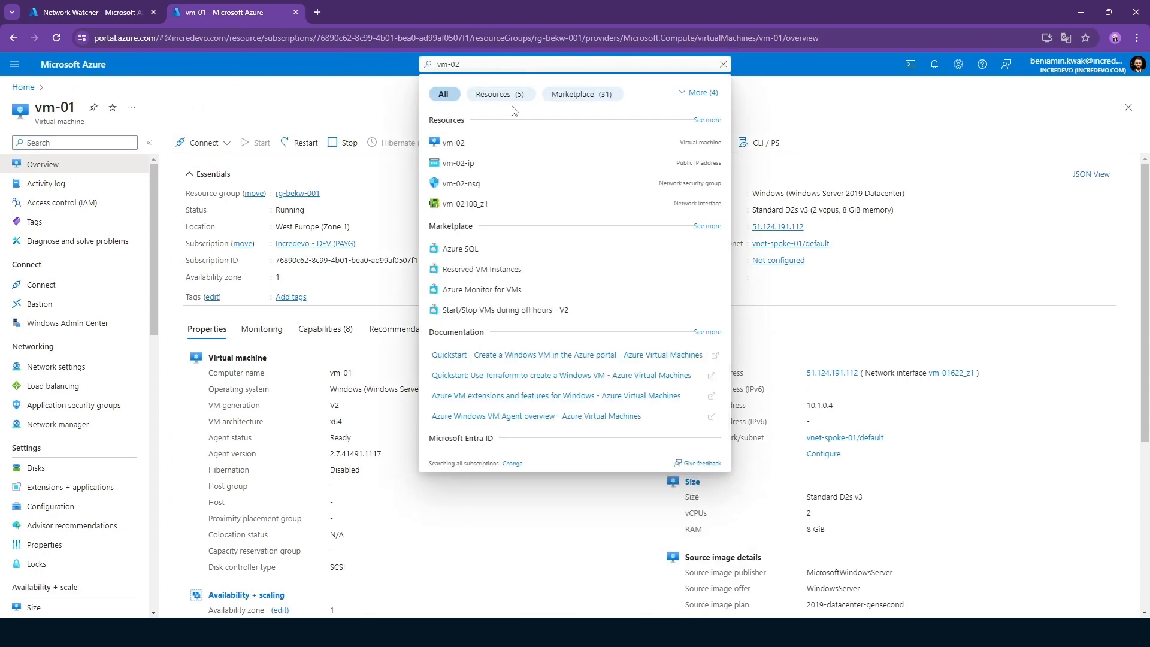
left_click(477, 149)
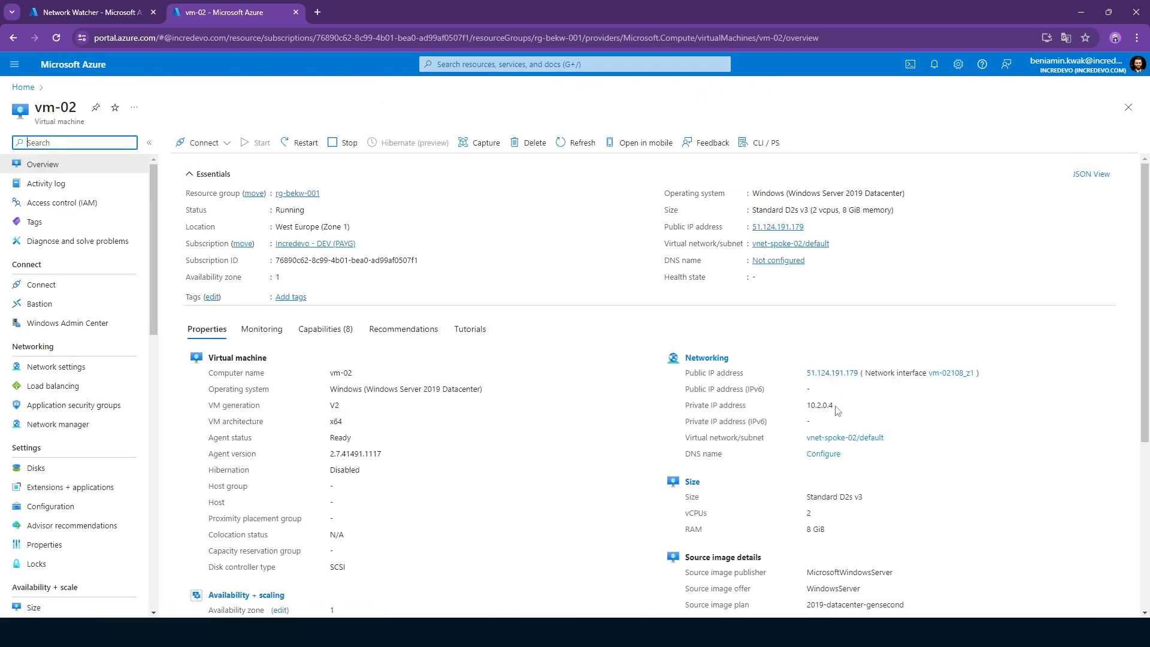
left_click_drag(834, 407, 806, 409)
key("ctrl+c")
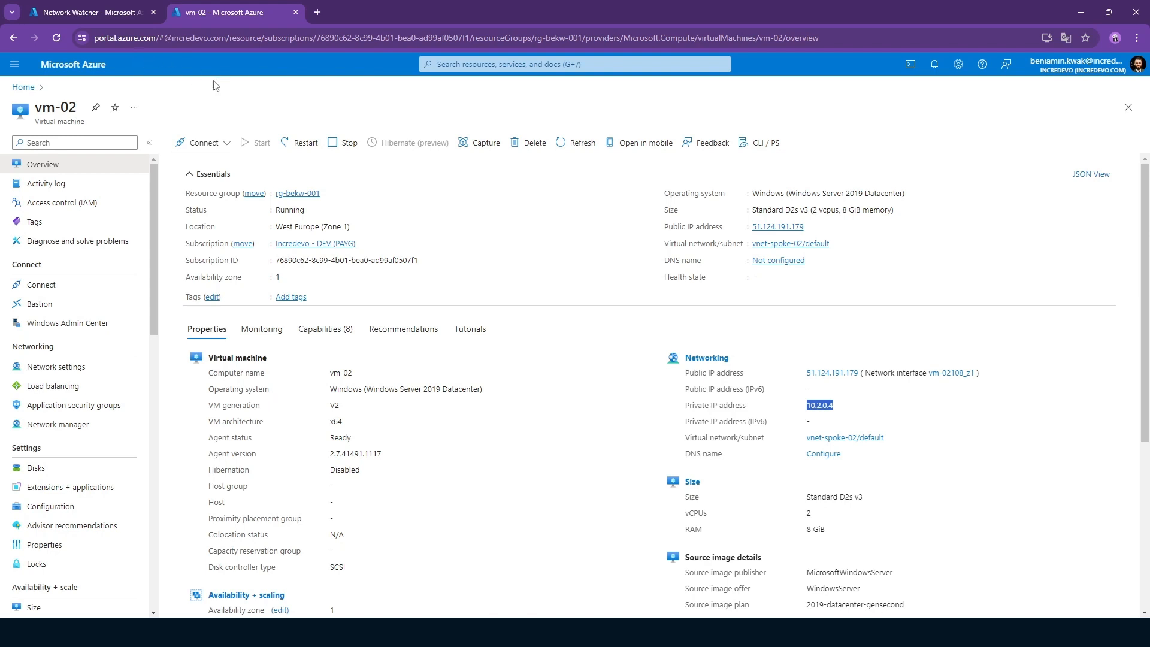
Enter the copied address 10.2.0.4 as the remote IP address in IP flow verify, without a leading space.
left_click(90, 12)
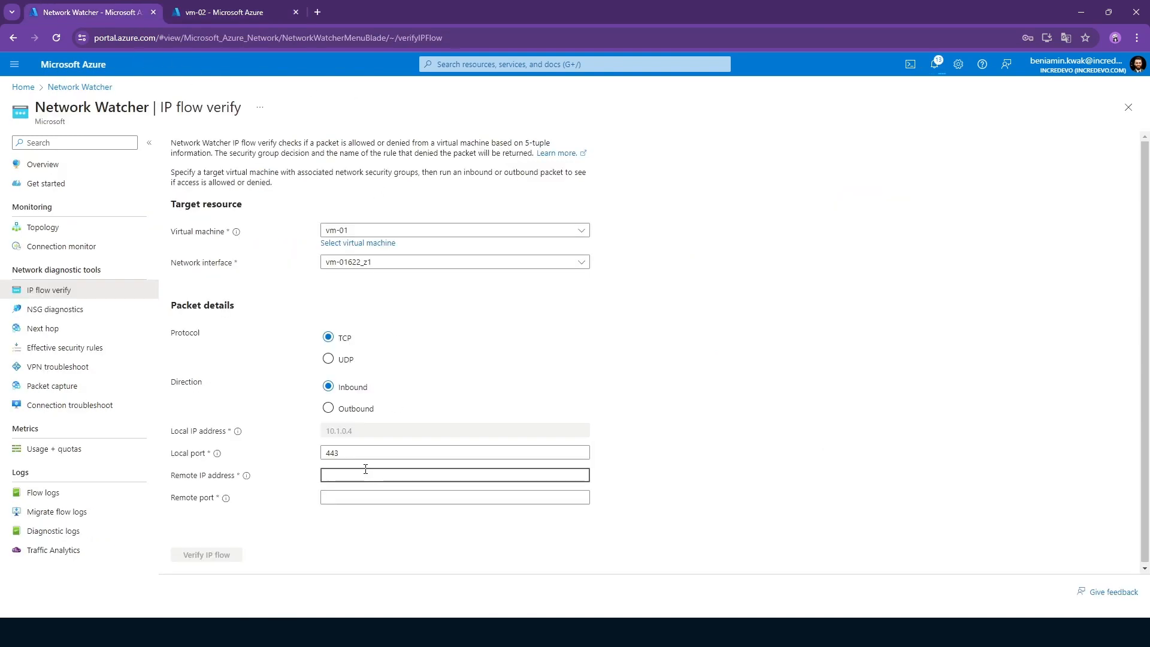
key("ctrl+v")
left_click(360, 507)
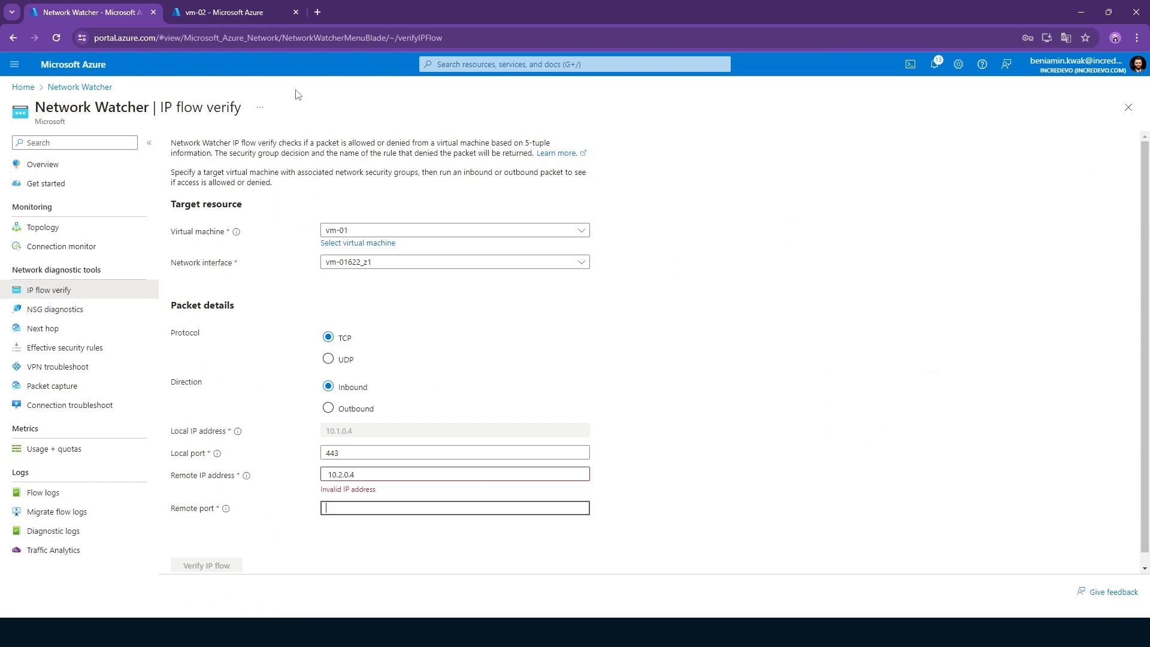
left_click(240, 12)
left_click(106, 18)
left_click(333, 473)
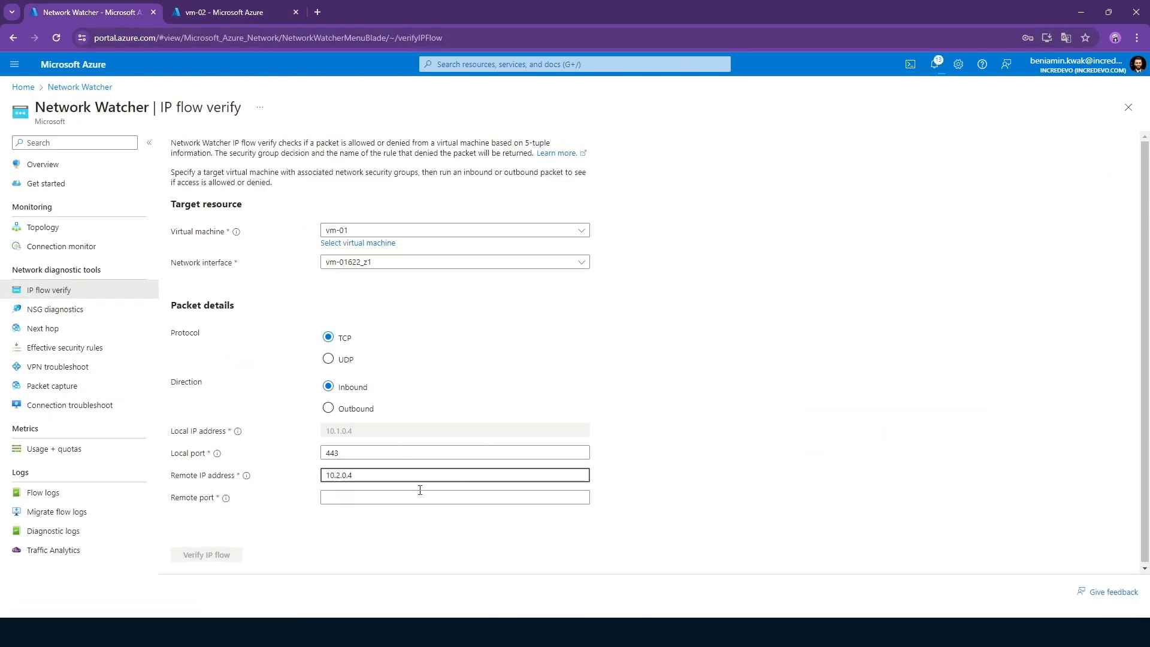
Set the remote port to 443 and run the inbound TCP flow check between vm-01 and vm-02.
left_click(378, 496)
type("443")
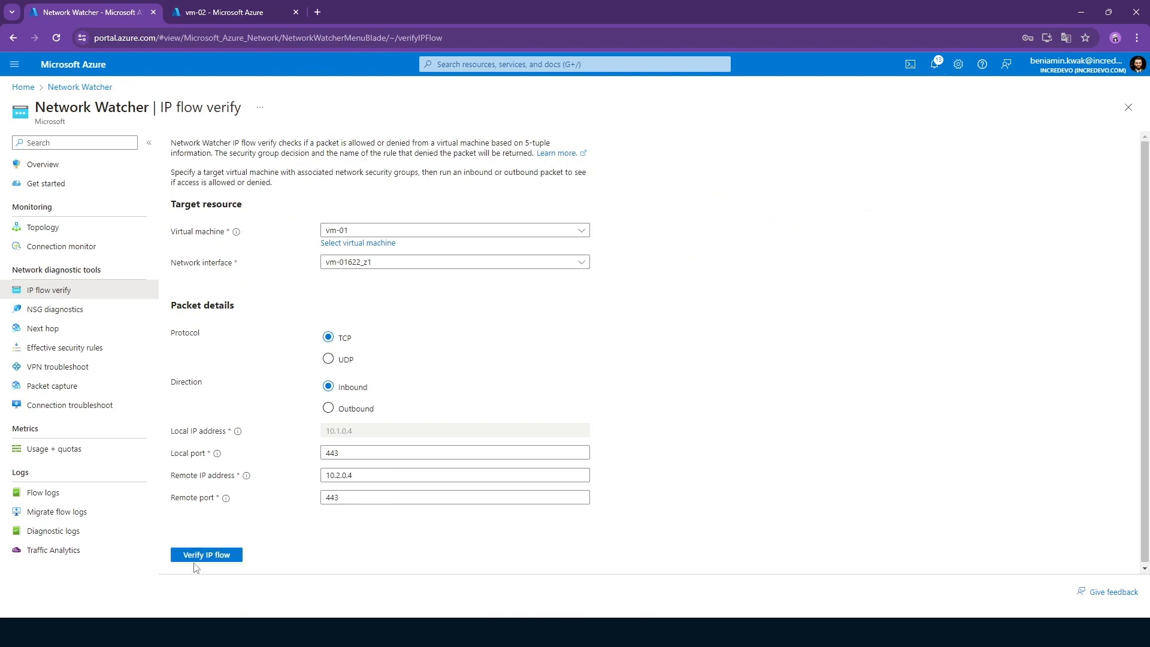
left_click(192, 559)
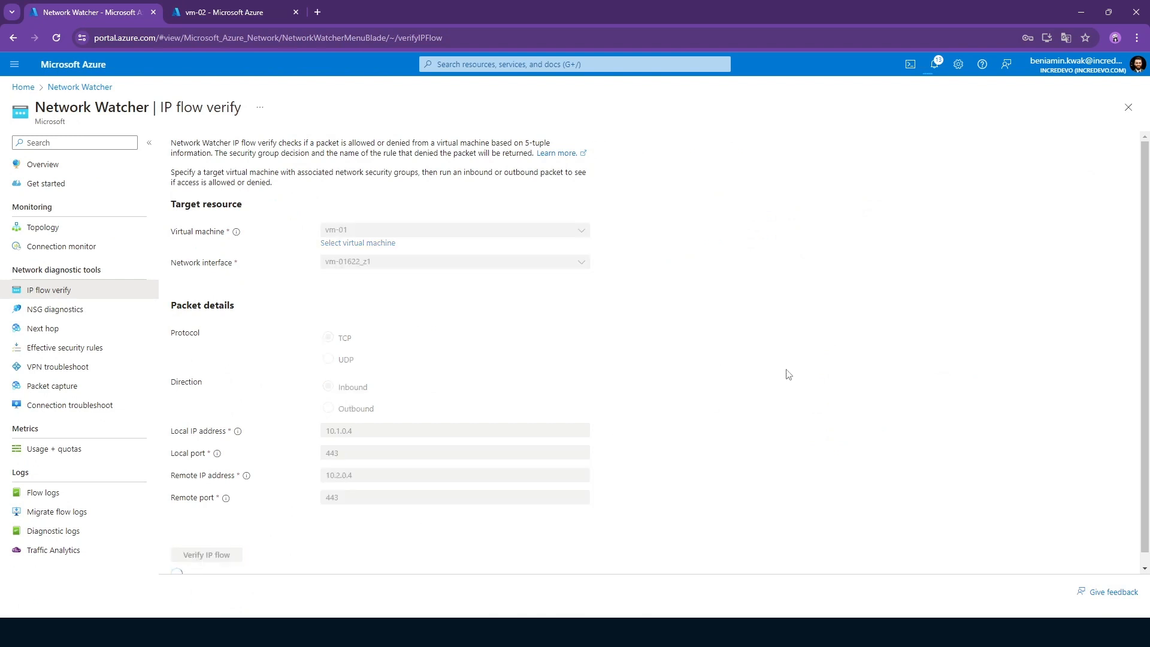
scroll(788, 371, "down", 1)
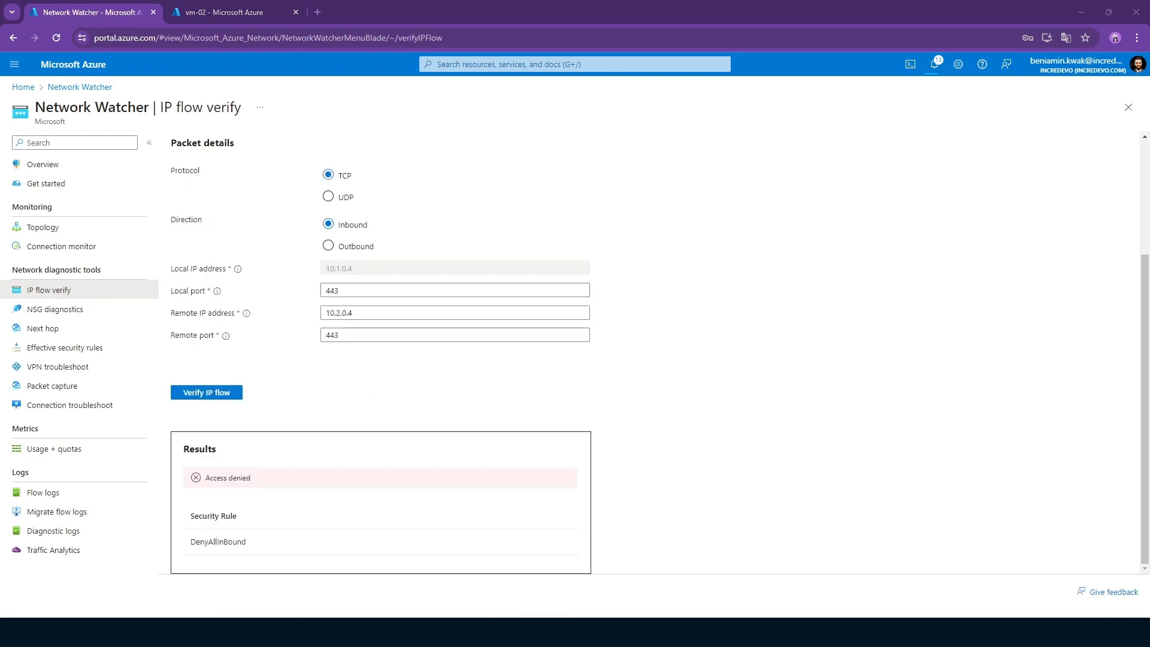
Set the remote IP address to 10.0.0.4, run the IP flow check again, and review the packet details and result.
left_click(340, 312)
left_click(225, 394)
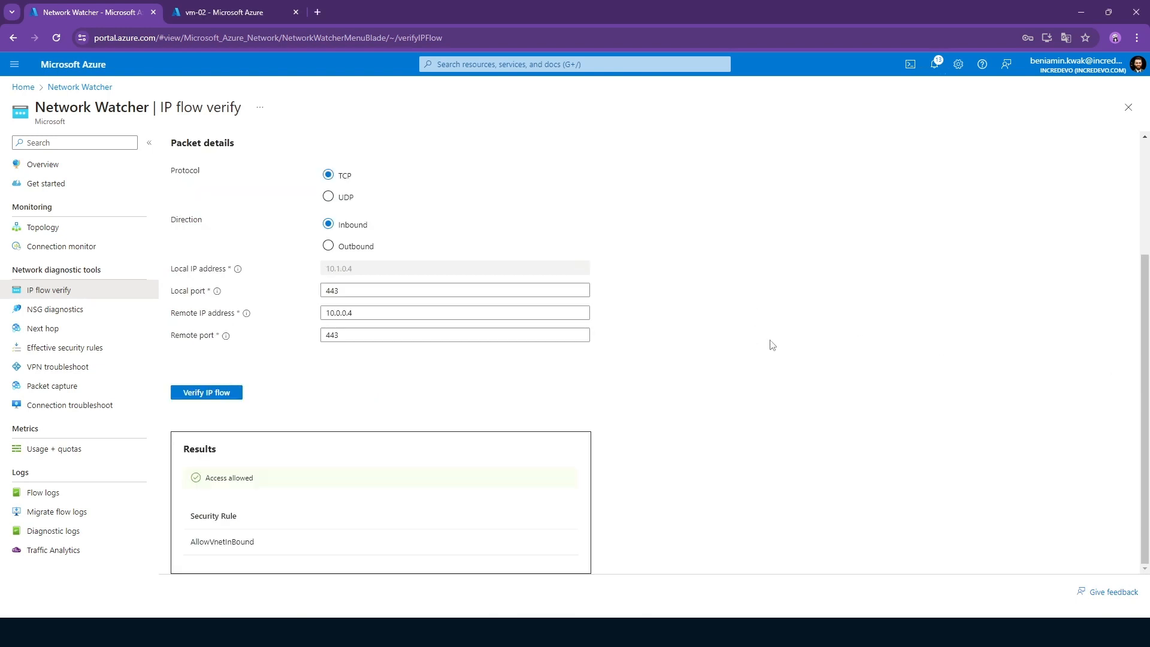
scroll(772, 345, "up", 3)
scroll(772, 345, "down", 3)
scroll(772, 346, "up", 3)
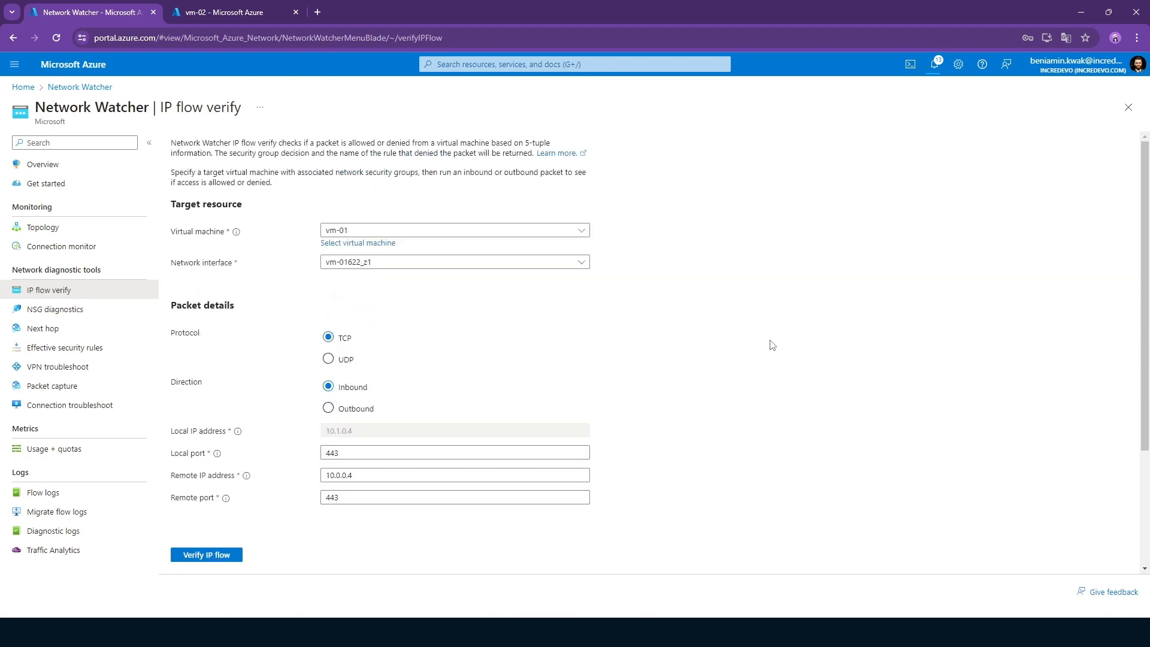
scroll(772, 345, "down", 3)
scroll(770, 347, "up", 3)
scroll(770, 347, "down", 3)
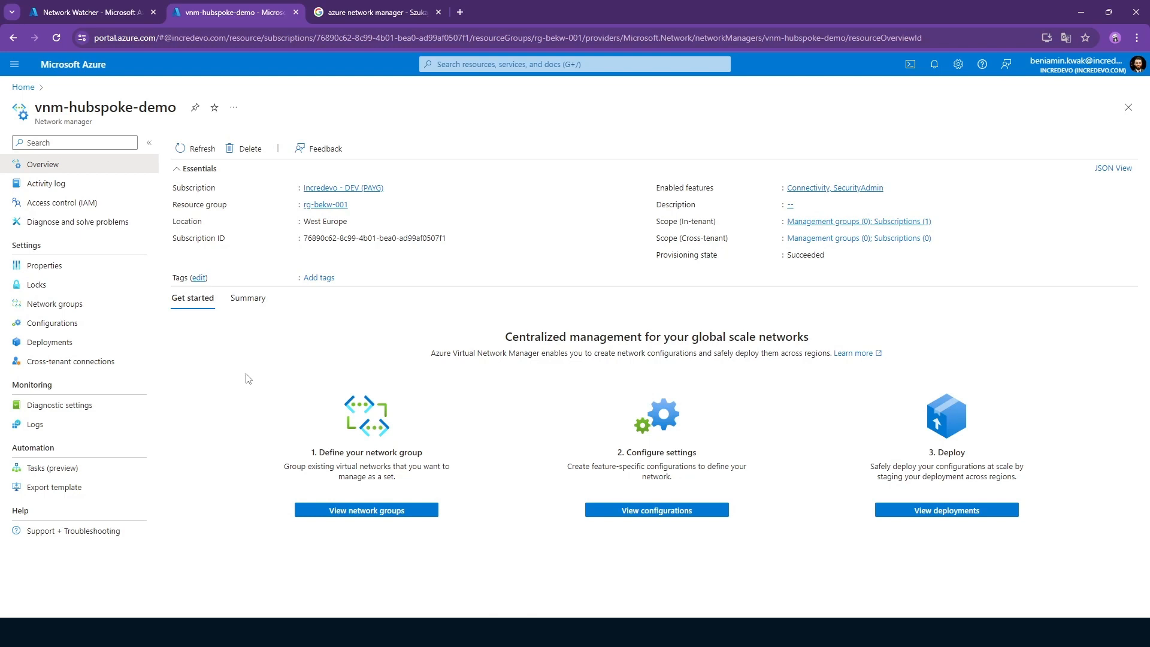
Start a new connectivity configuration in vnm-hubspoke-demo and name it ConnectSpokesToEachOther.
left_click(84, 321)
left_click(200, 148)
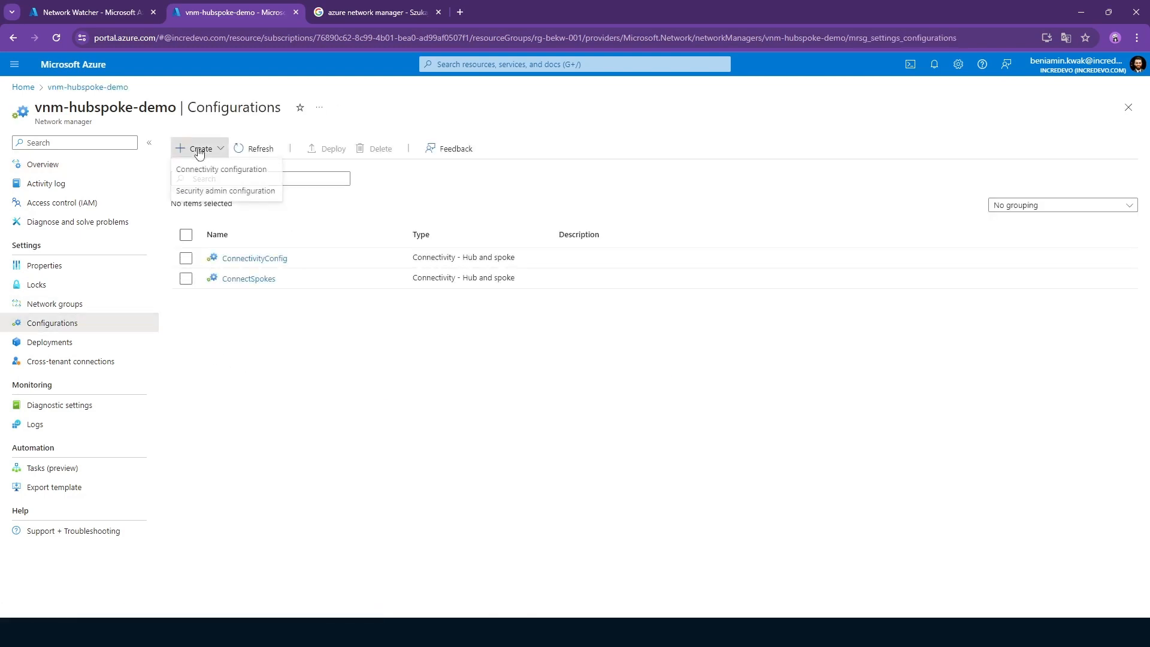
left_click(226, 175)
left_click(203, 198)
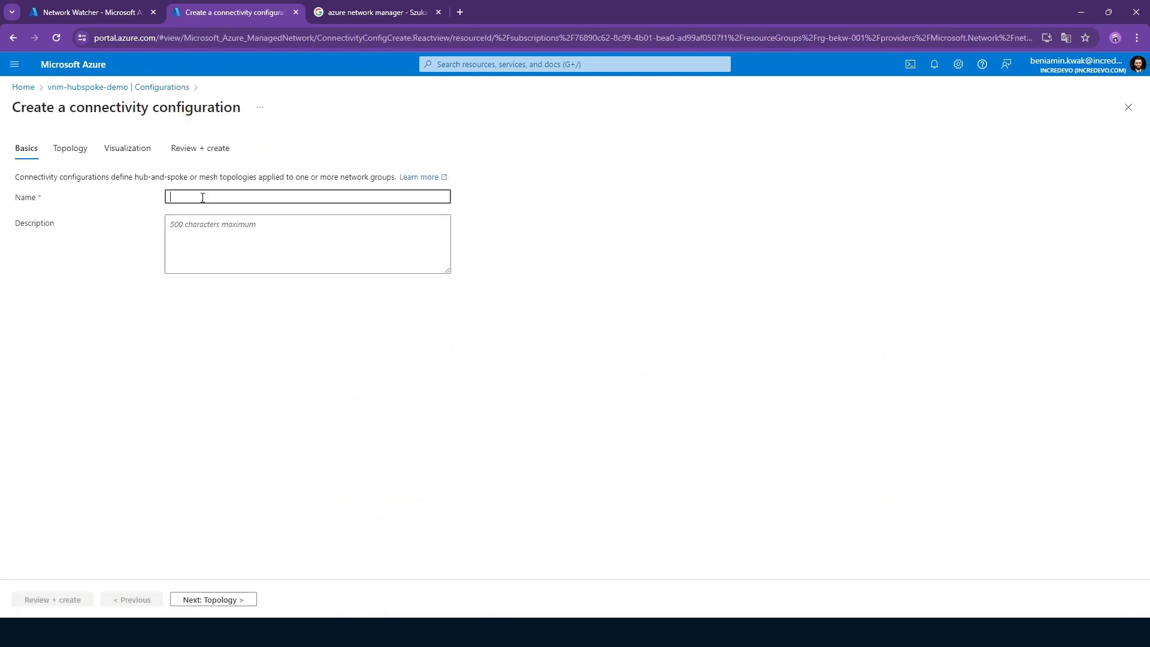
type("ConnectSpokesToEachOther")
left_click(344, 327)
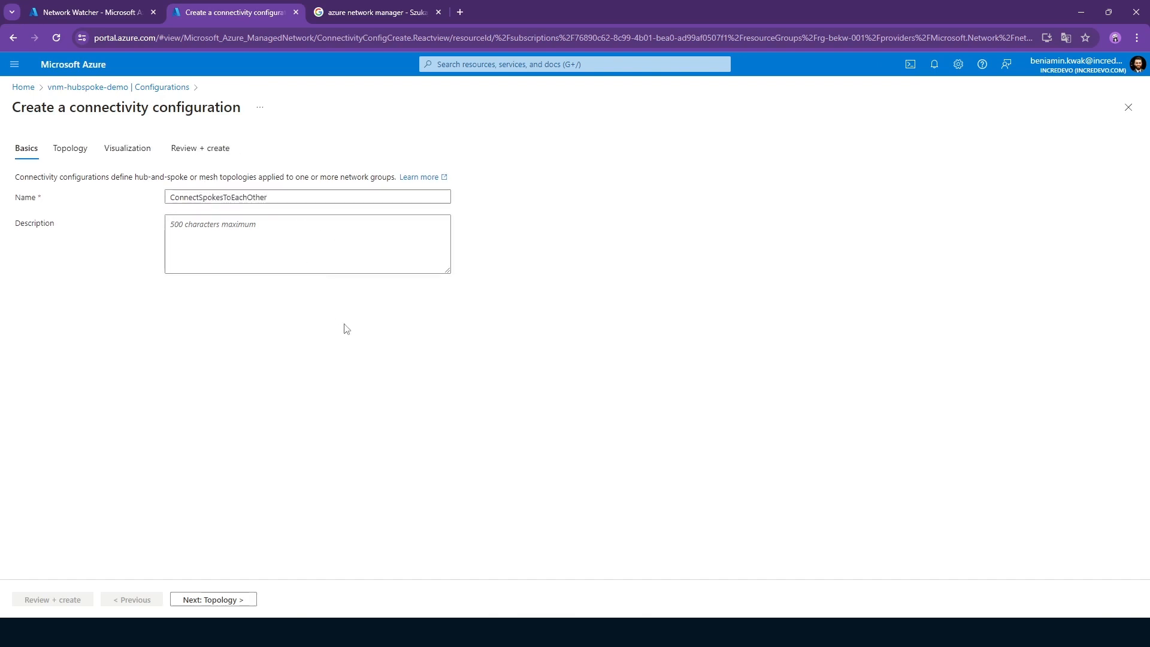
Set the configuration's topology to Hub and spoke with vnet-hub as the hub.
left_click(68, 150)
left_click(173, 225)
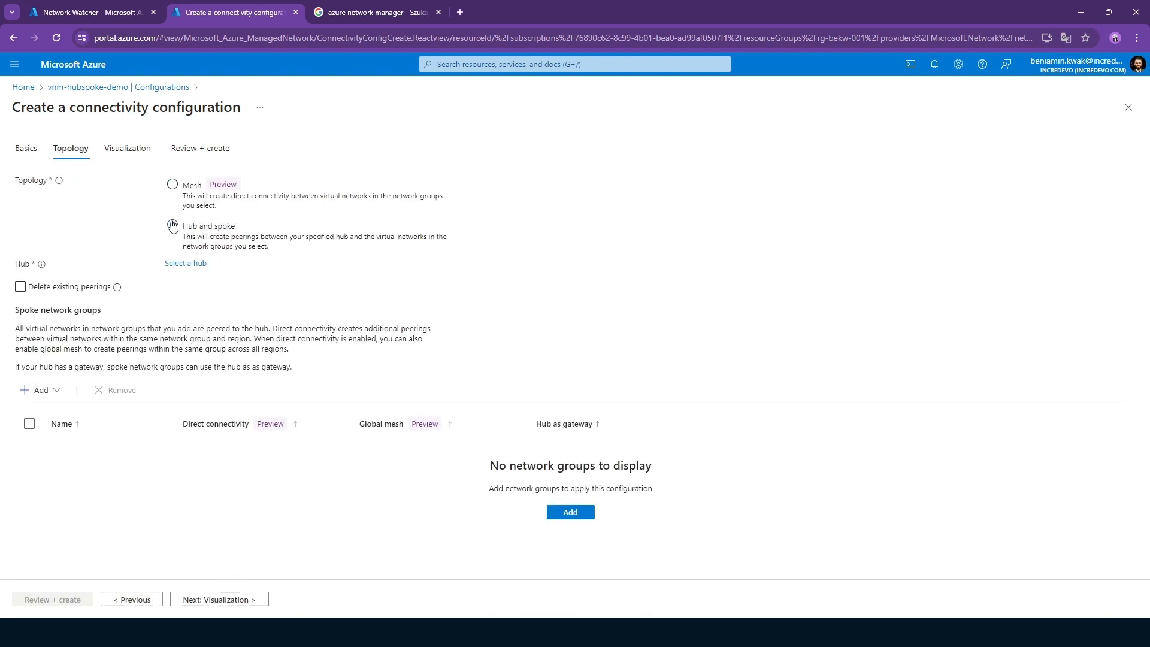
left_click(186, 264)
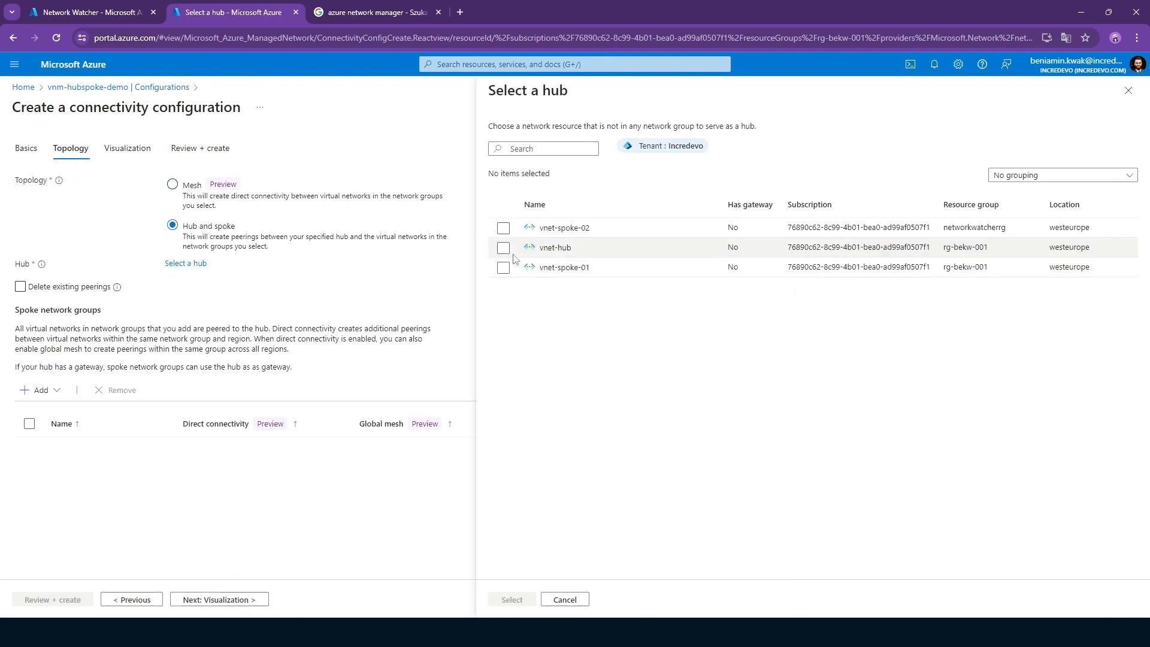
left_click(503, 247)
left_click(512, 600)
Add the Spokes network group to the configuration and enable direct connectivity within the group.
left_click(39, 390)
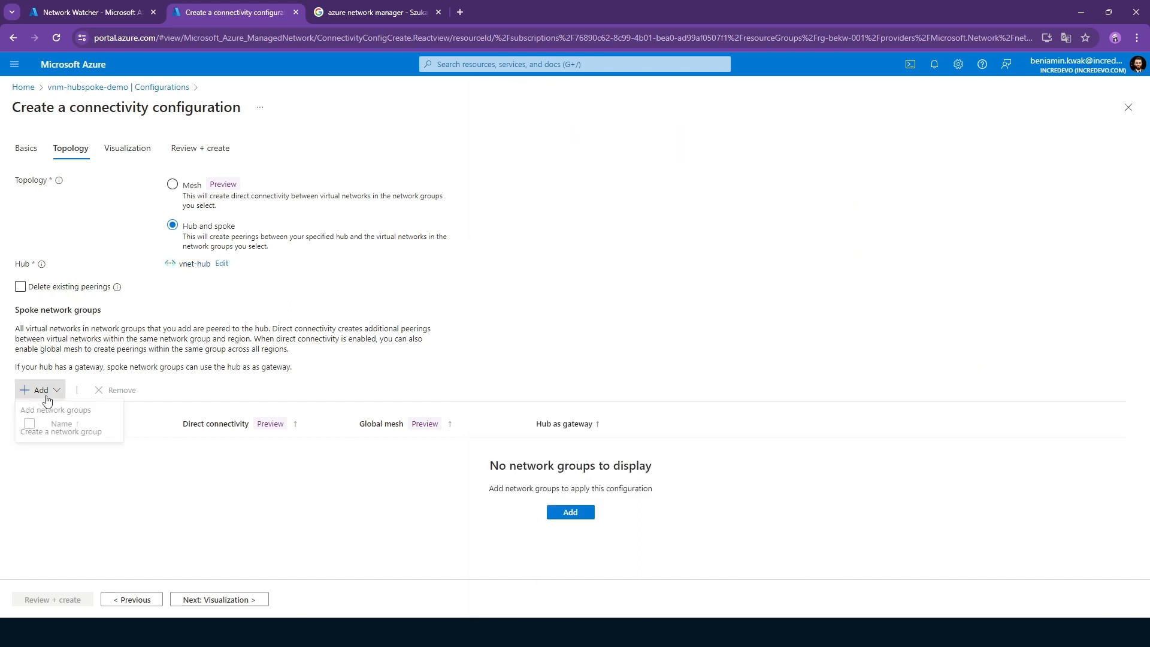
left_click(570, 512)
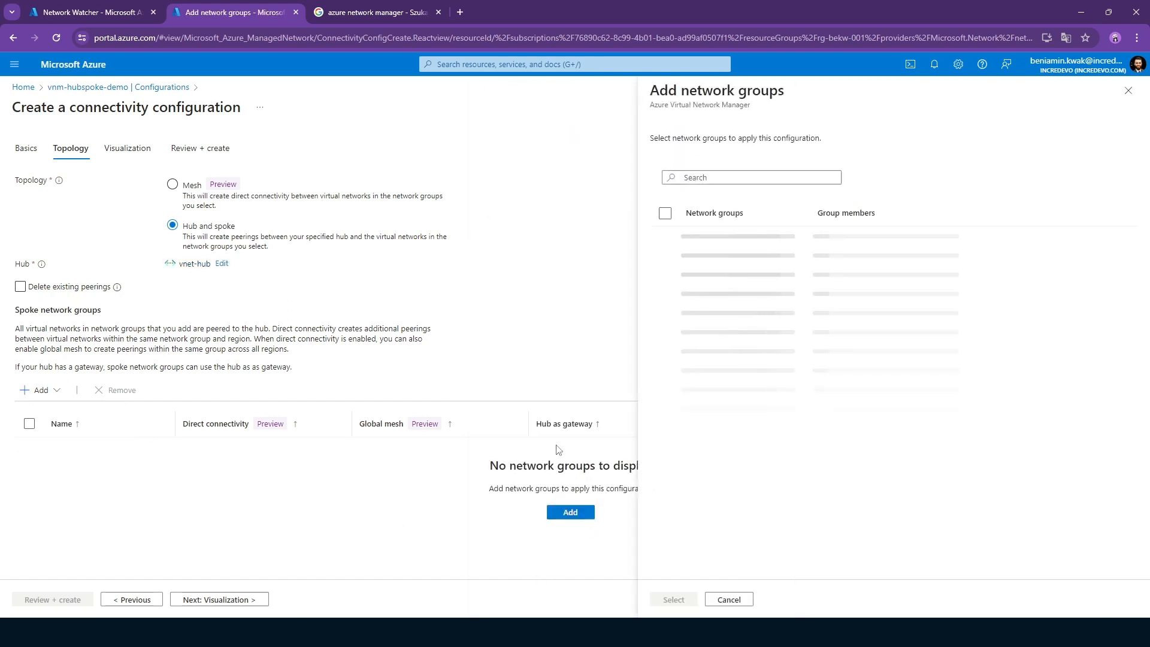
left_click(666, 236)
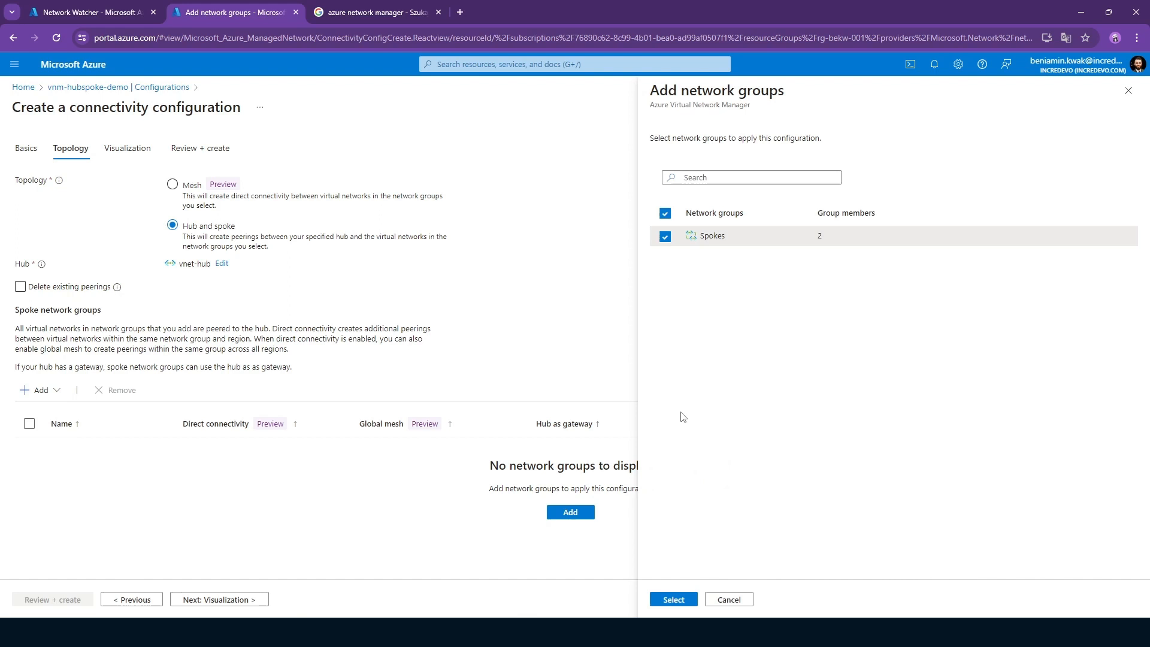
left_click(673, 599)
left_click(189, 448)
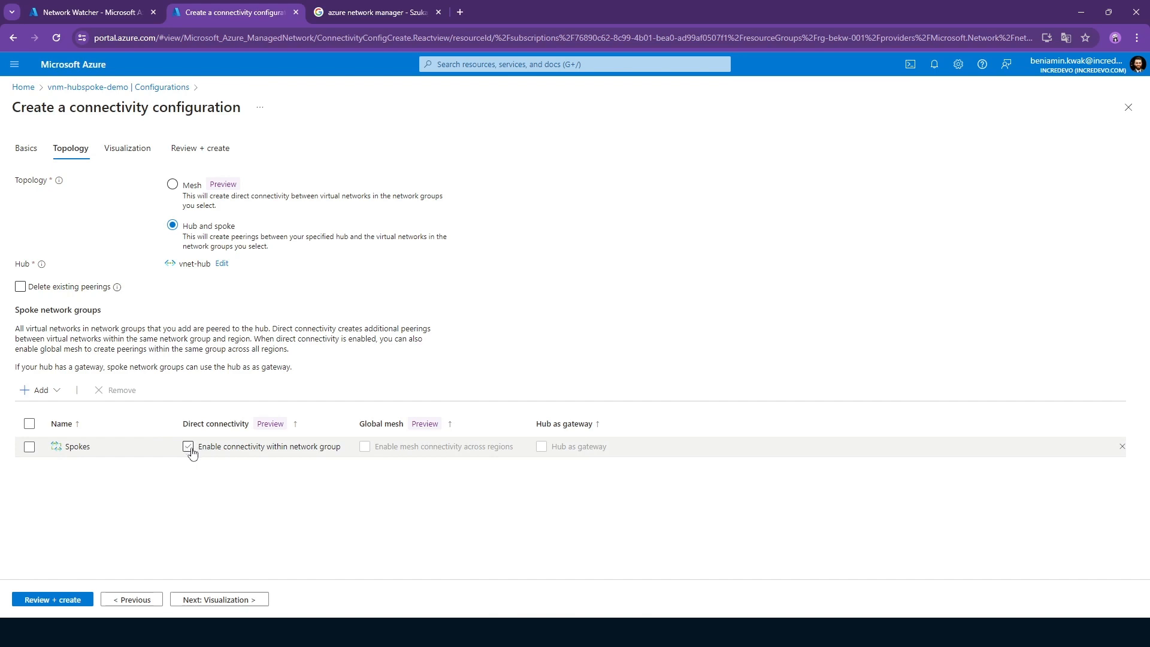
left_click(190, 448)
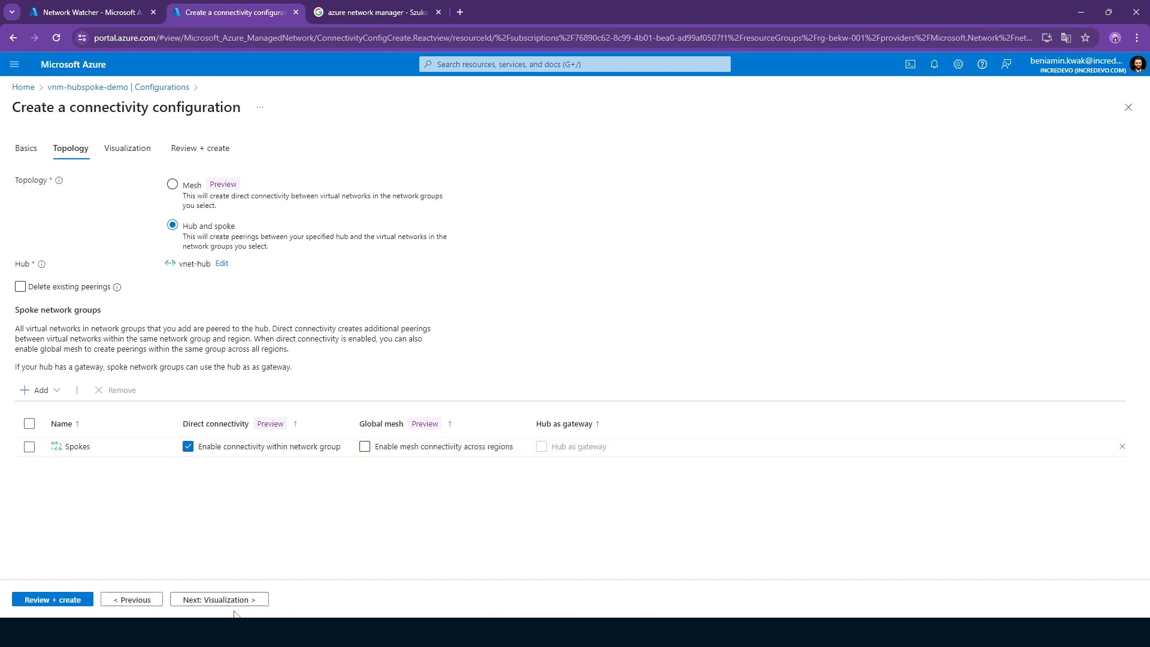
Examine the topology visualization of the hub and spoke networks, and create the connectivity configuration.
left_click(216, 601)
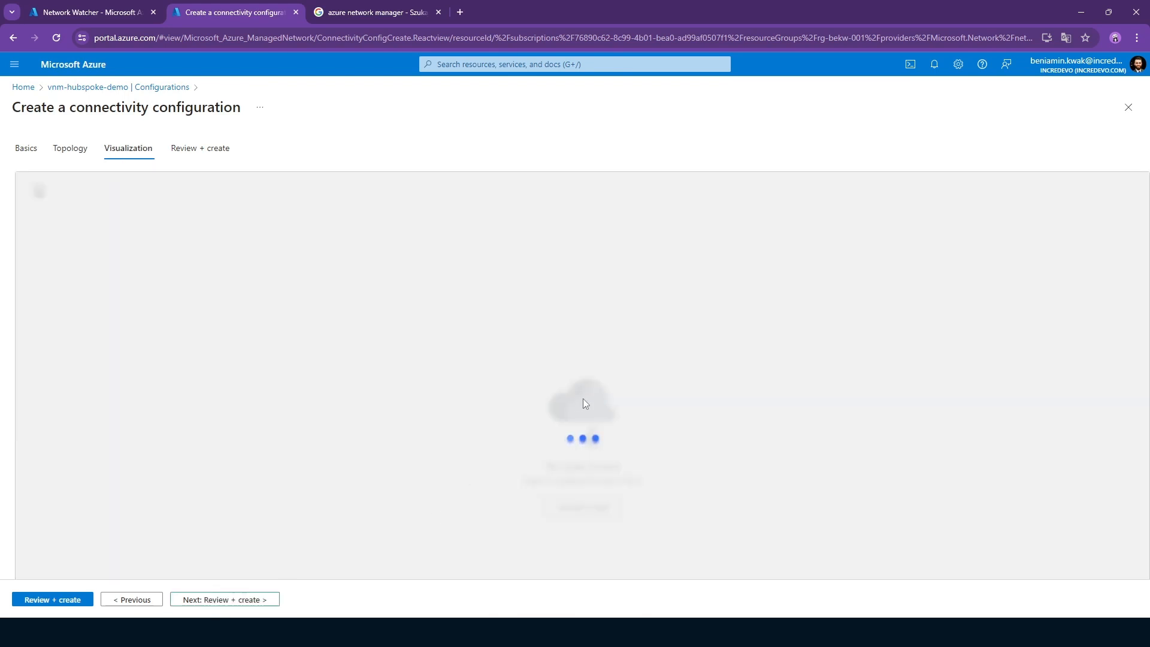
left_click(624, 430)
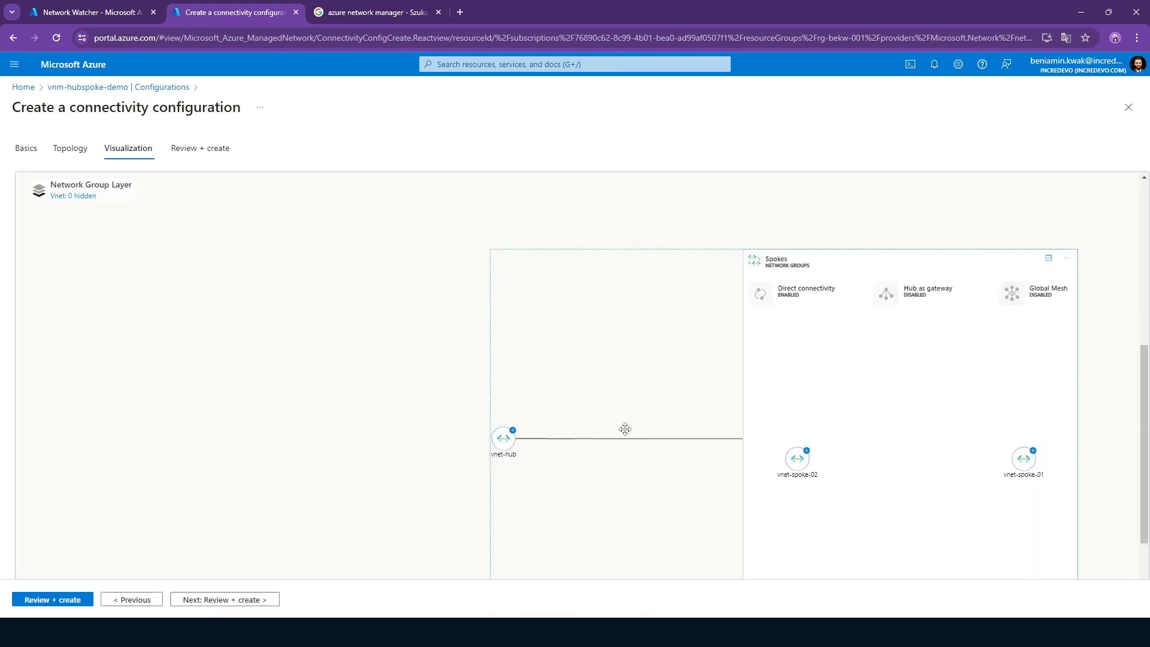
scroll(790, 306, "up", 3)
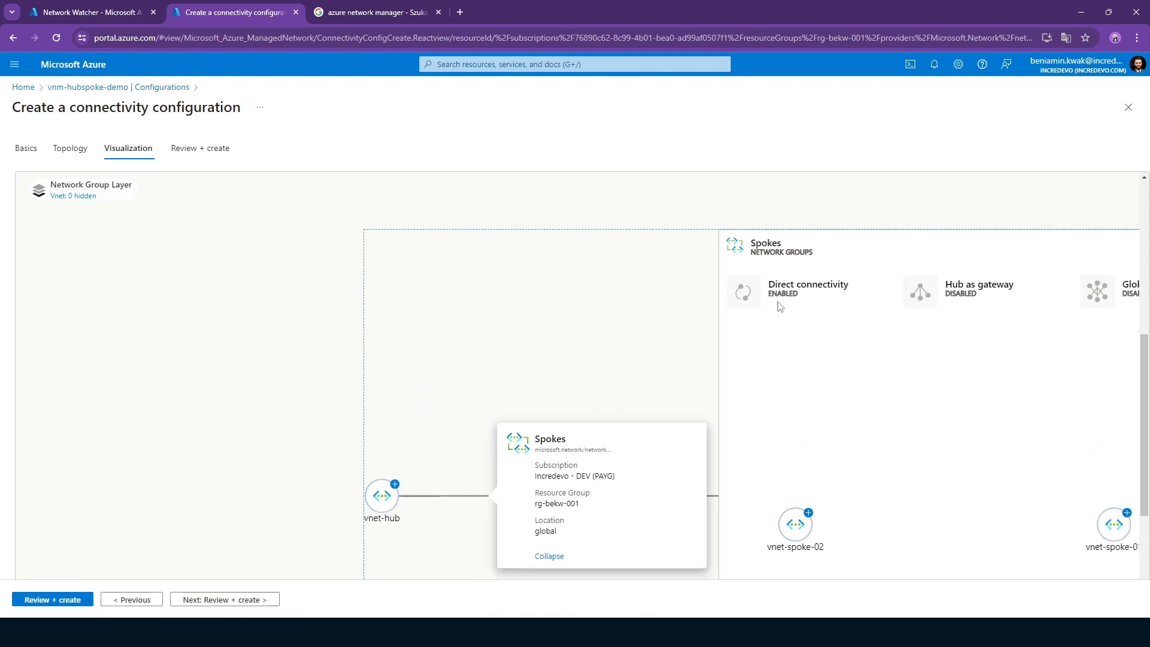
scroll(778, 306, "down", 3)
left_click_drag(1005, 206, 810, 185)
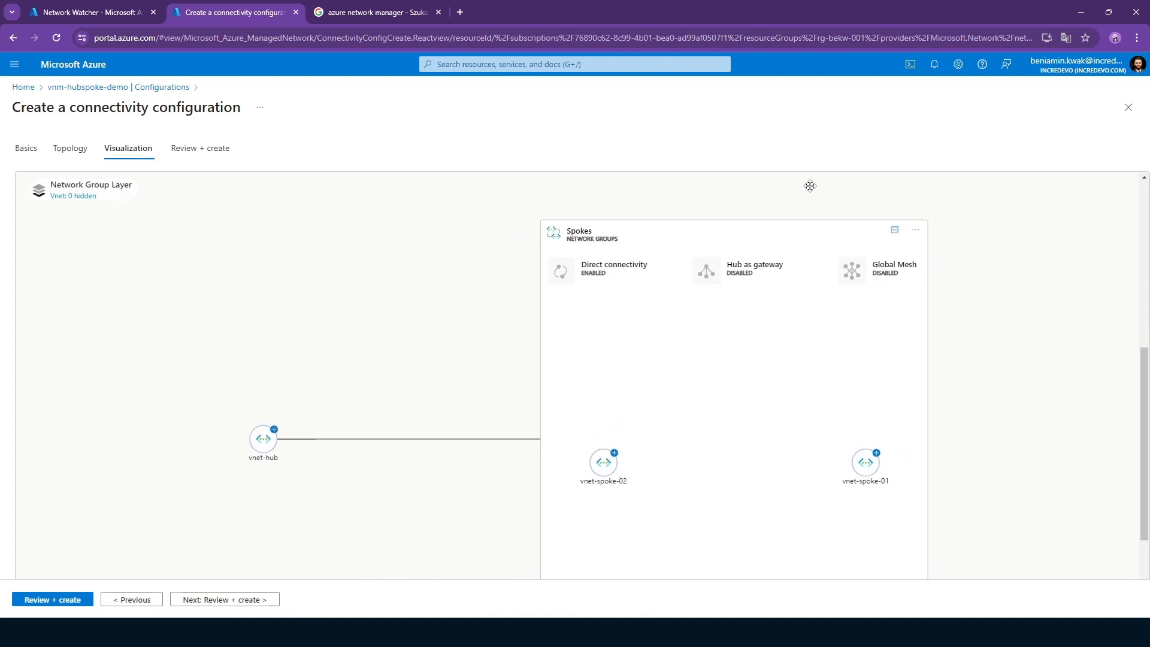
left_click(179, 599)
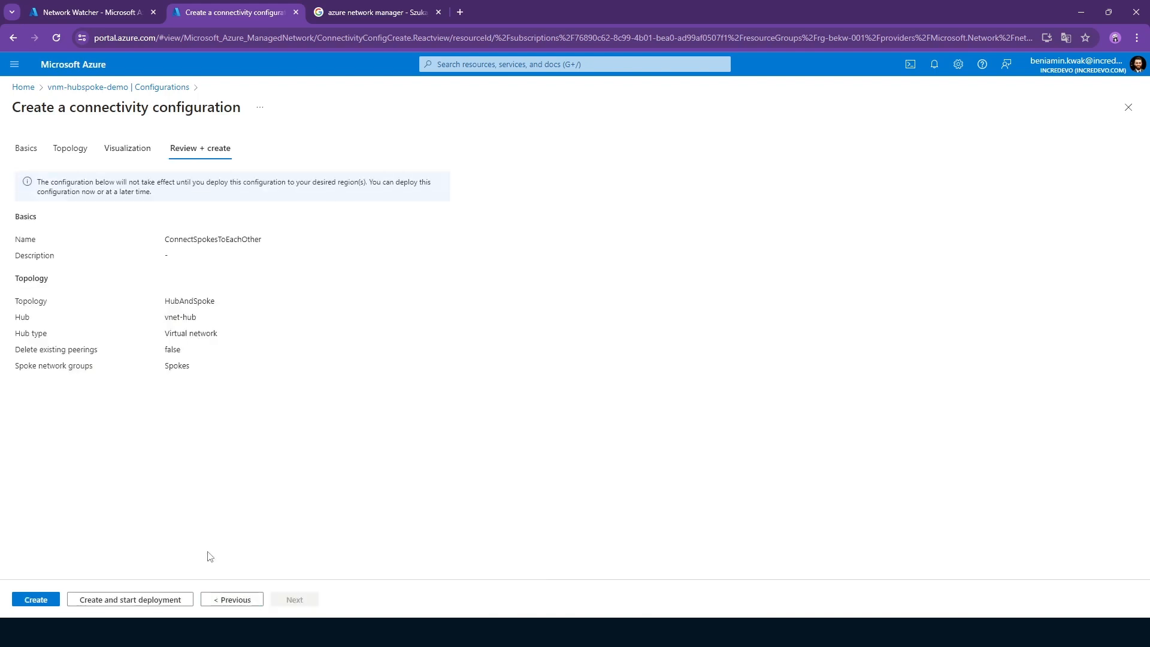
left_click(35, 599)
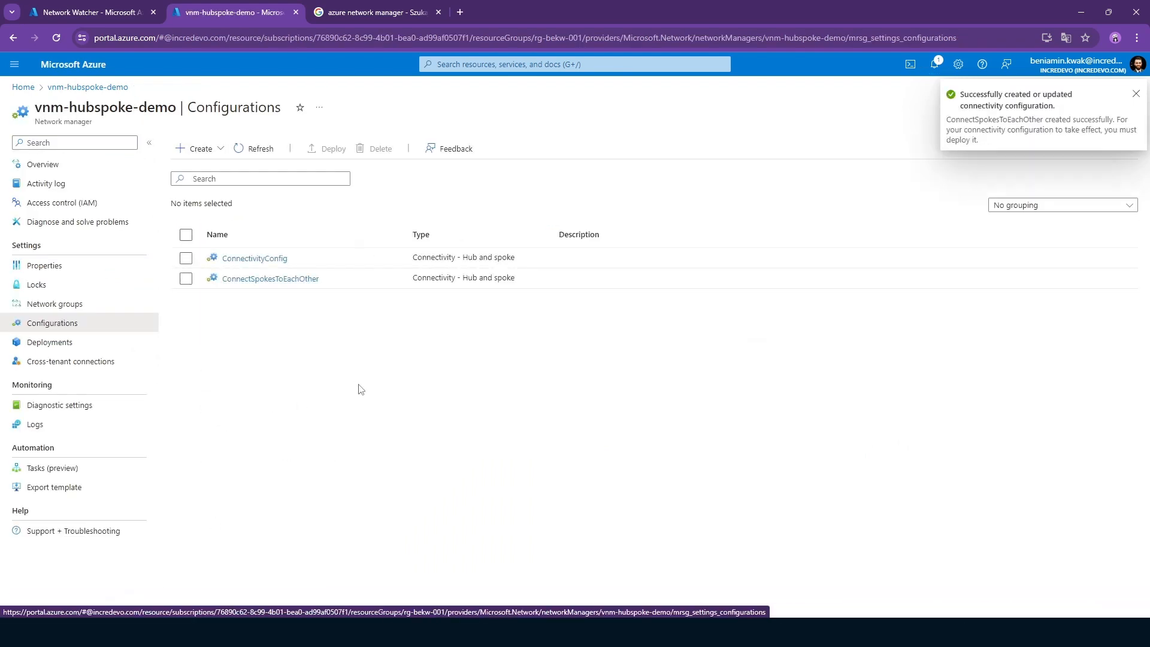
Start a connectivity deployment for vnm-hubspoke-demo and select only the ConnectSpokesToEachOther configuration.
left_click(87, 349)
left_click(239, 149)
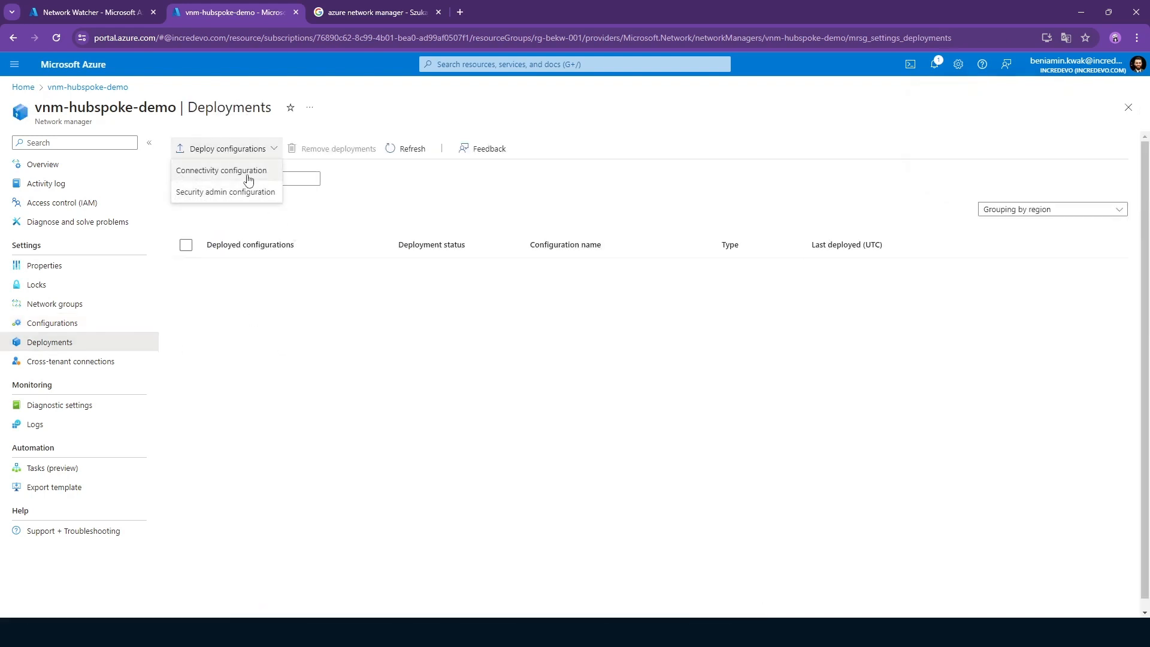
left_click(248, 176)
left_click(229, 284)
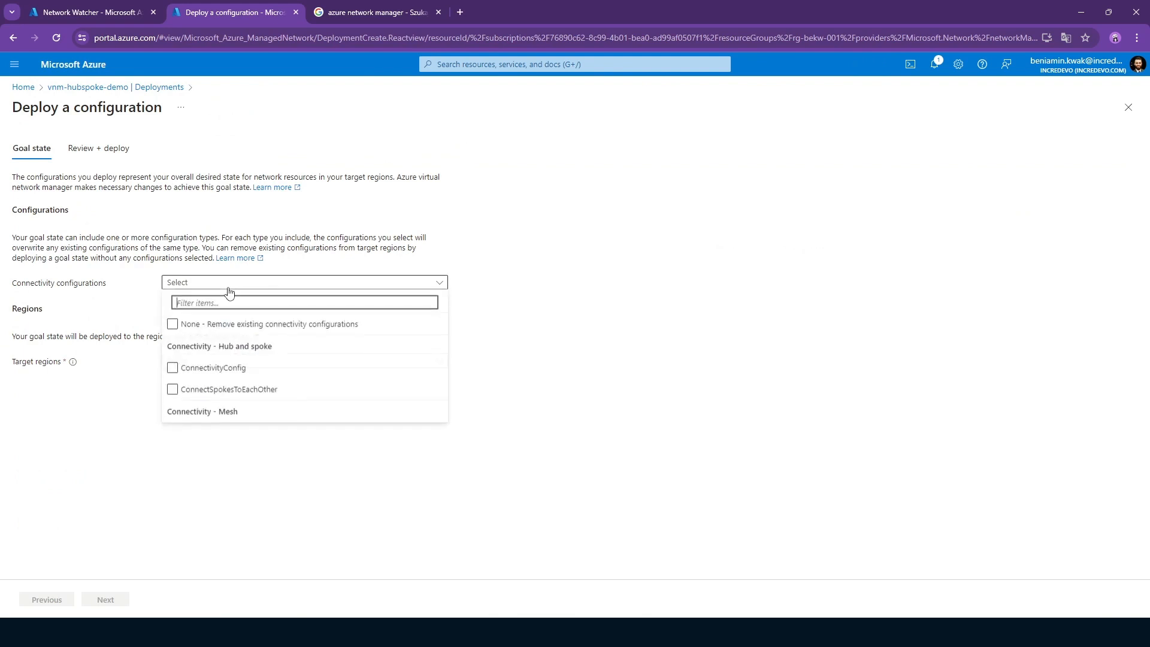
left_click(256, 367)
left_click(275, 390)
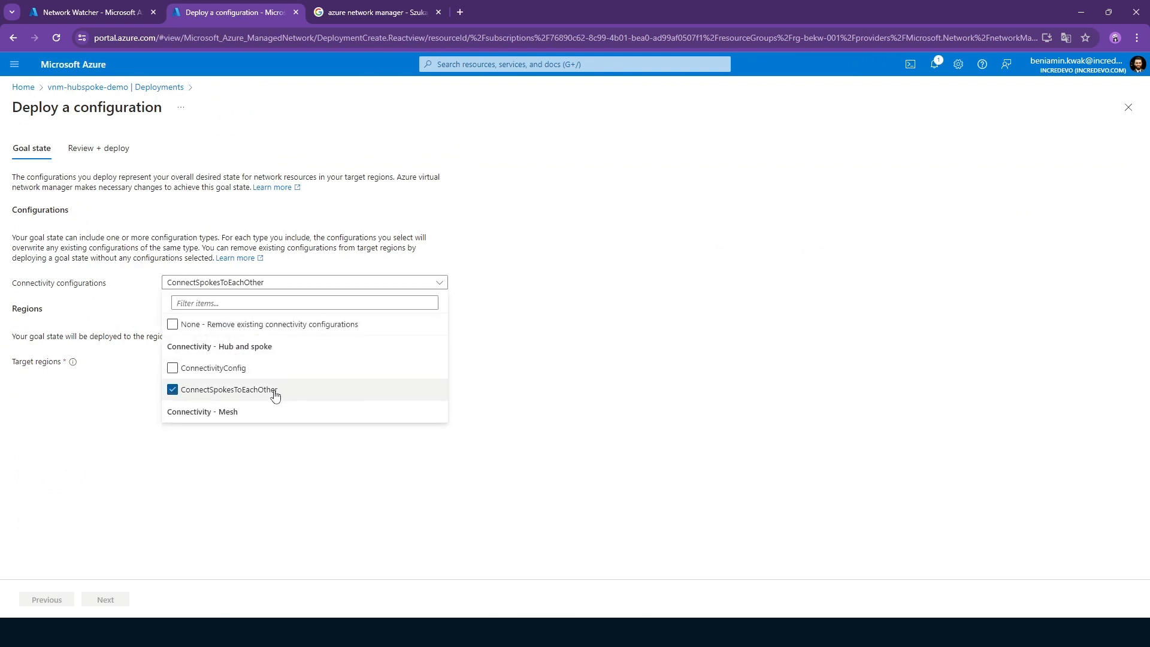
left_click(93, 426)
Set West Europe as the deployment's target region and deploy the configuration.
left_click(238, 360)
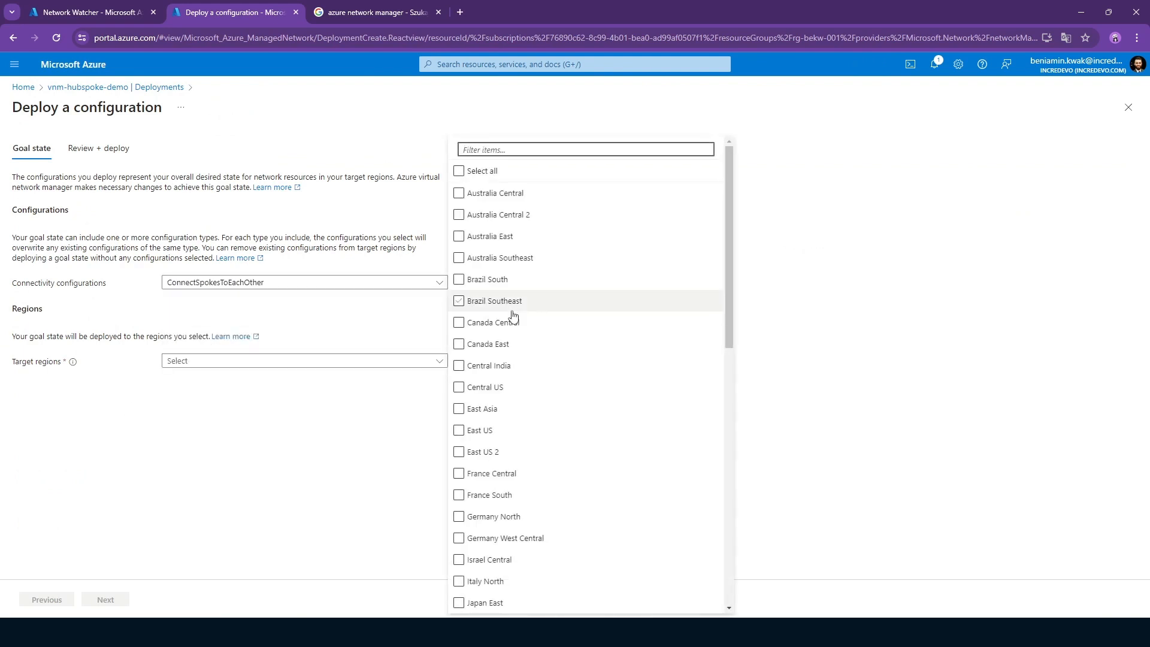
left_click(510, 259)
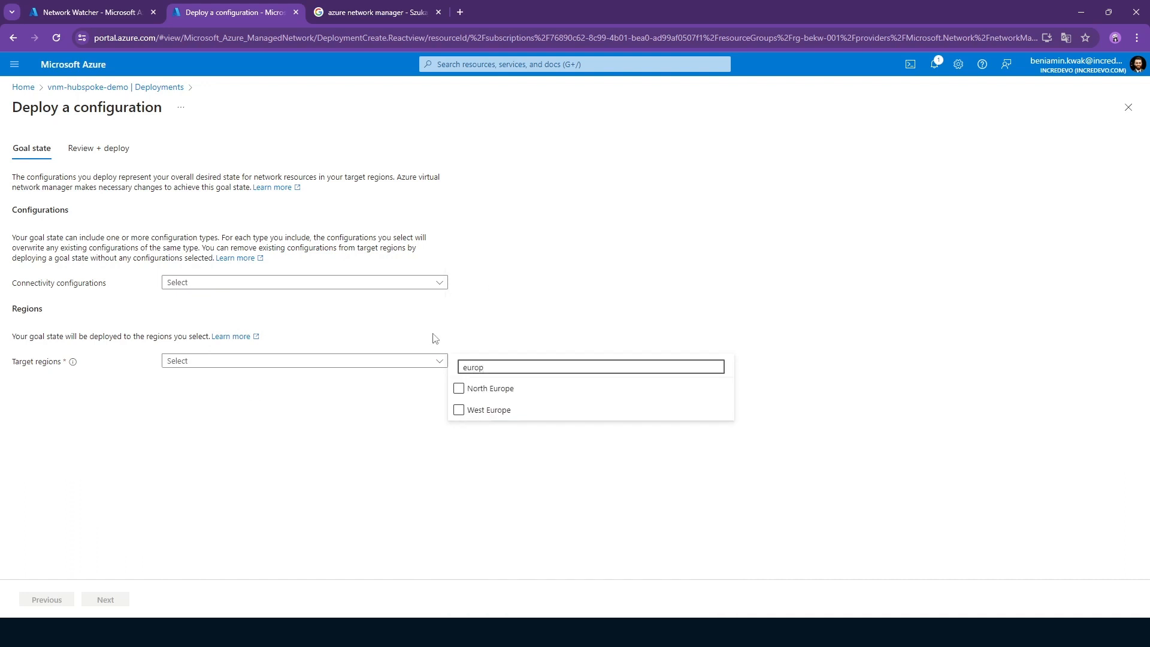
left_click(458, 411)
left_click(279, 441)
left_click(107, 599)
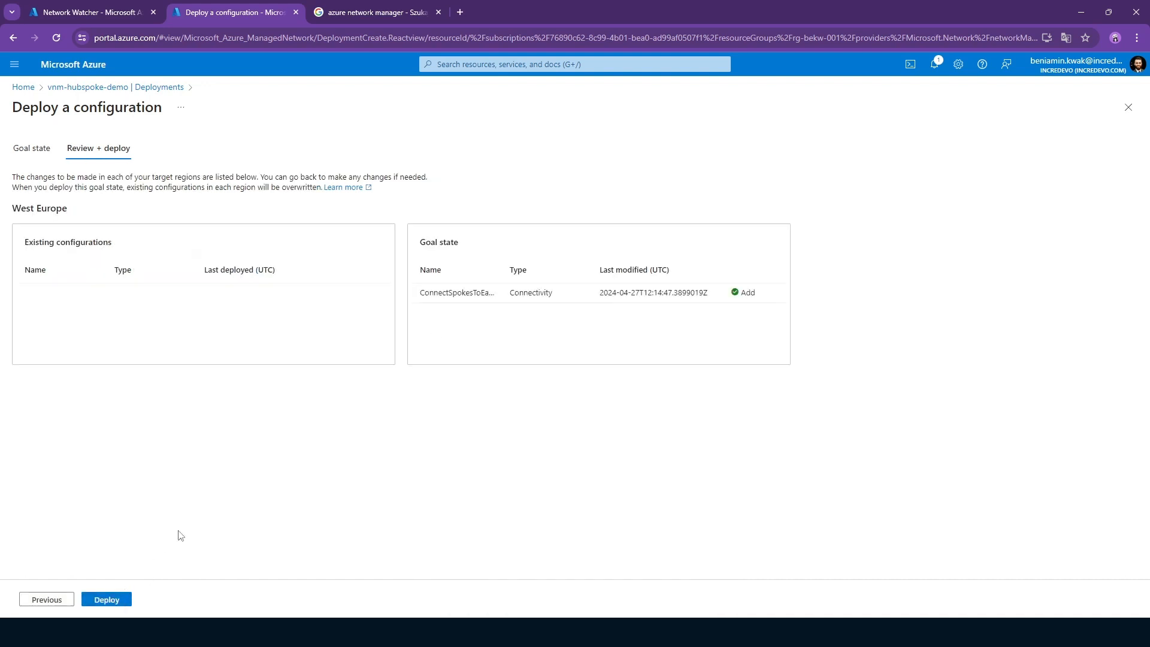
left_click(109, 600)
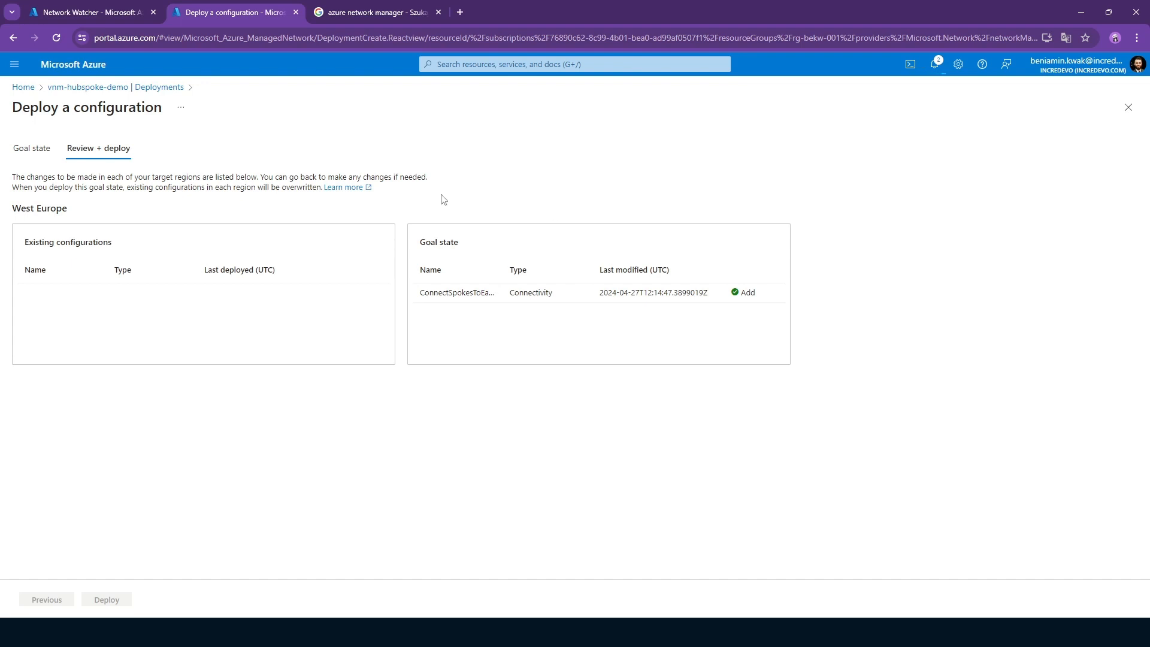
Switch to Network Watcher and set up an IP flow verify check for vm-01 on network interface vm-01622_z1.
left_click(136, 18)
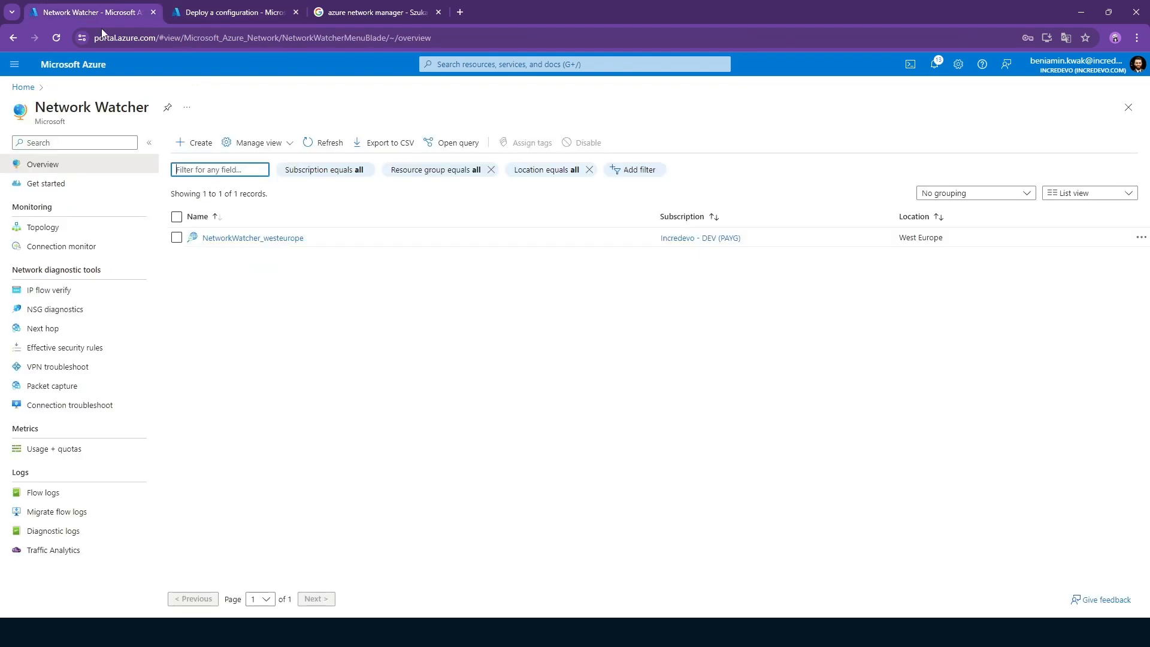
left_click(58, 292)
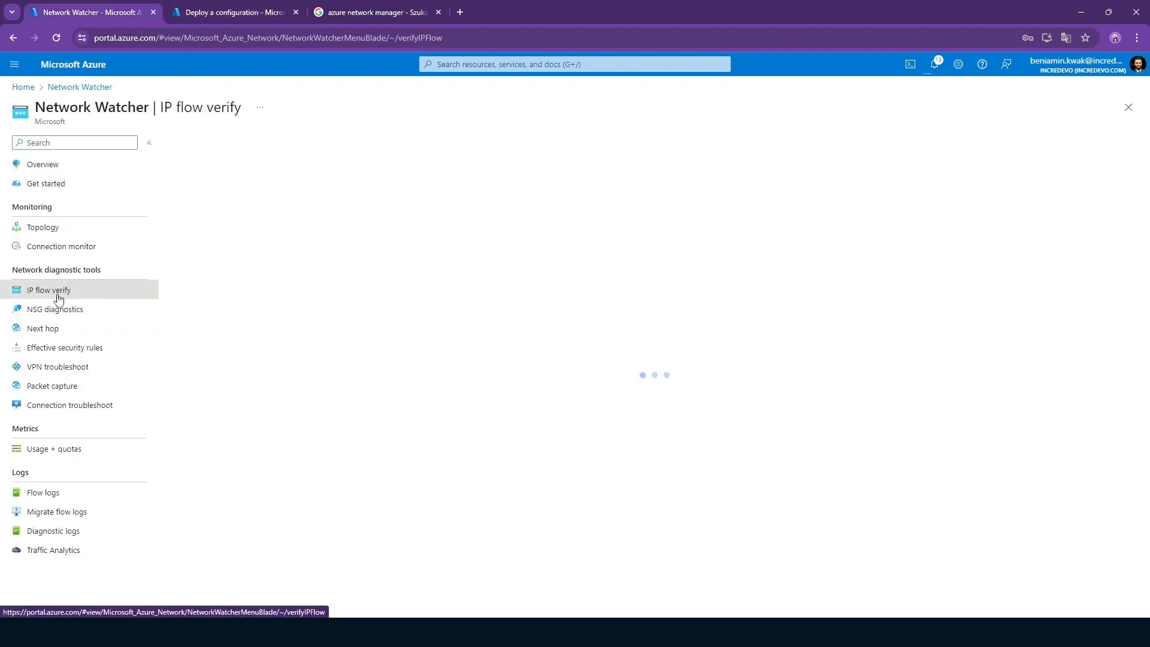
left_click(356, 231)
left_click(363, 261)
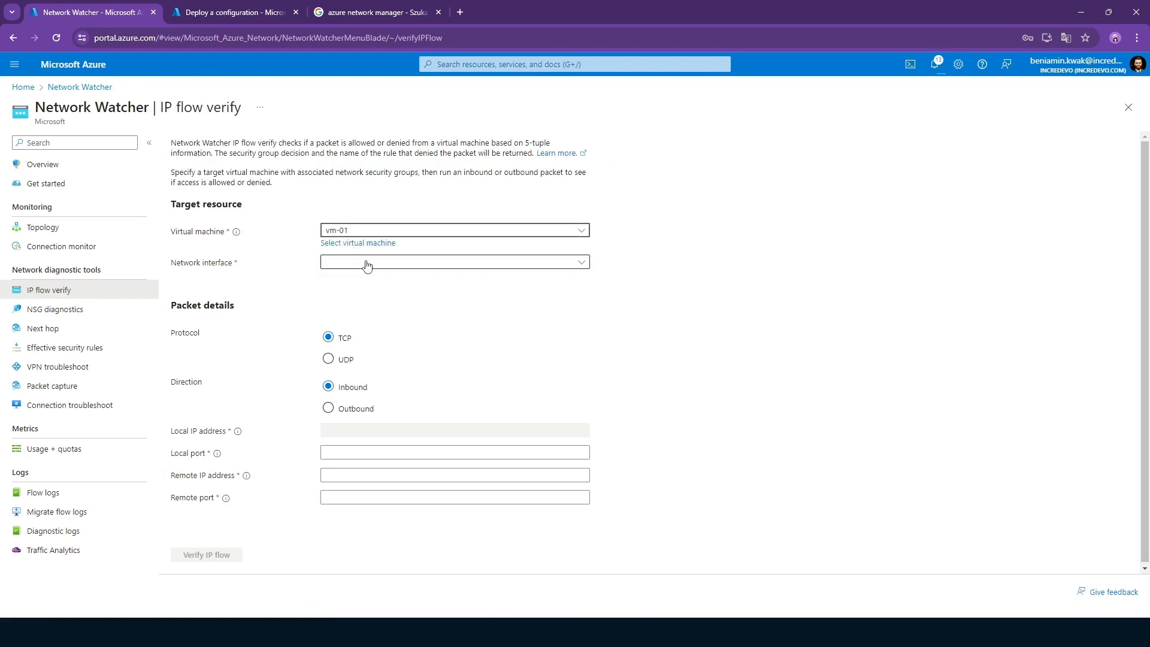
left_click(370, 263)
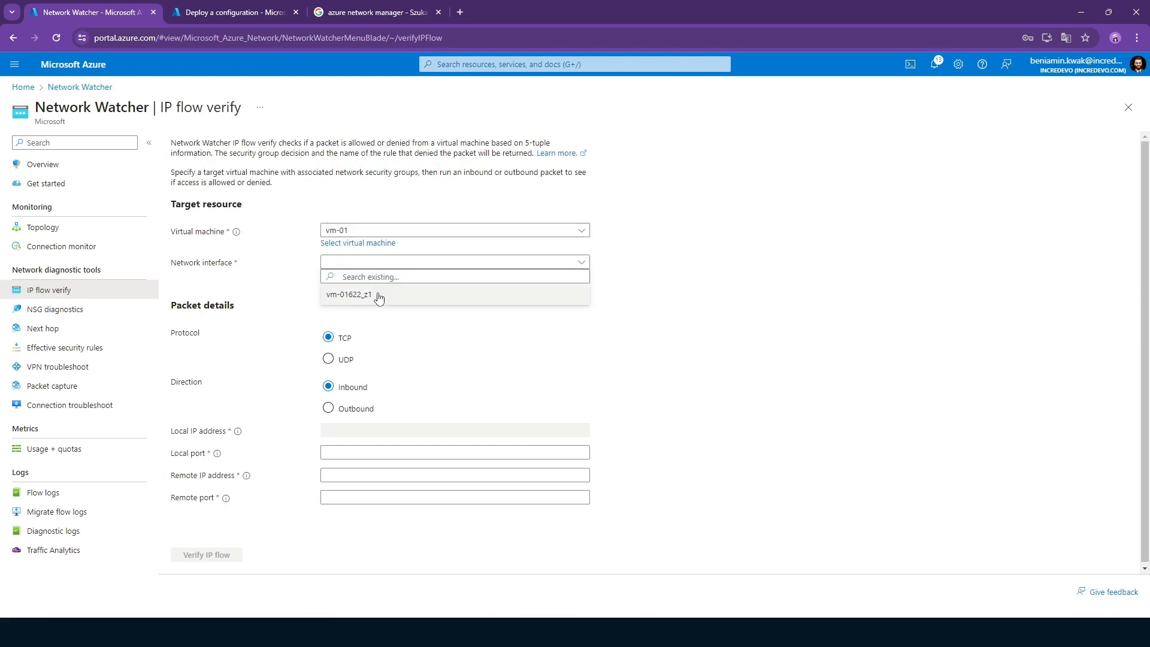
left_click(377, 294)
Set the IP flow check's local port to 443, remote IP address to 10.2.0.4 and remote port to 443.
left_click(353, 450)
type("443")
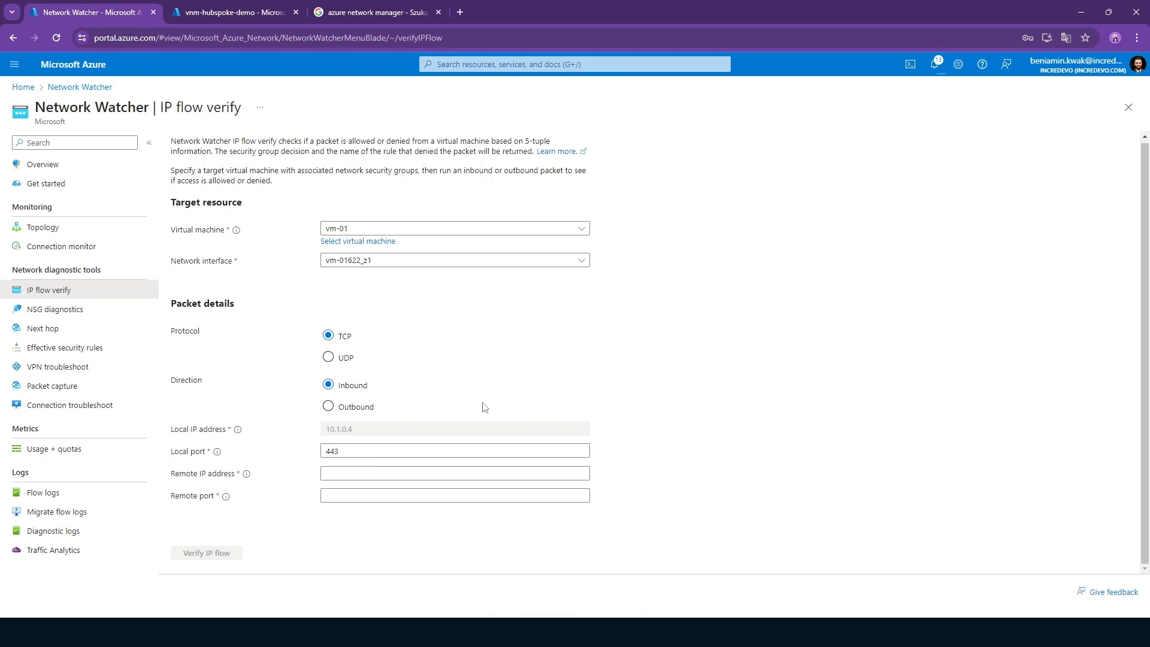
left_click(347, 475)
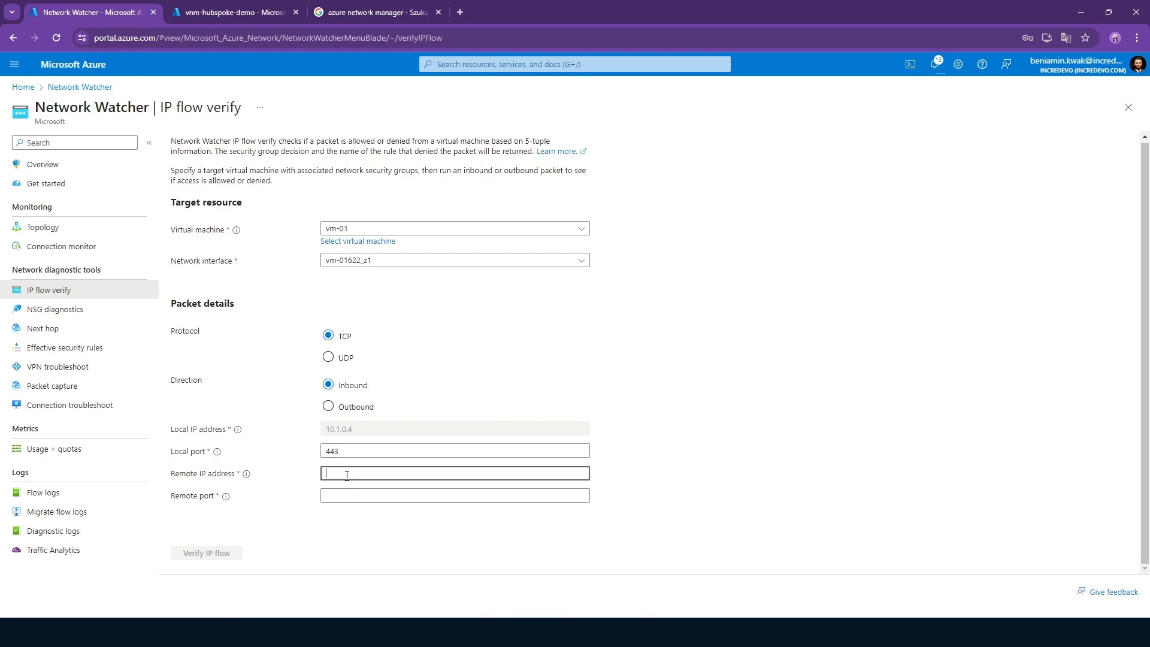
type("10.2.0.4")
left_click(677, 430)
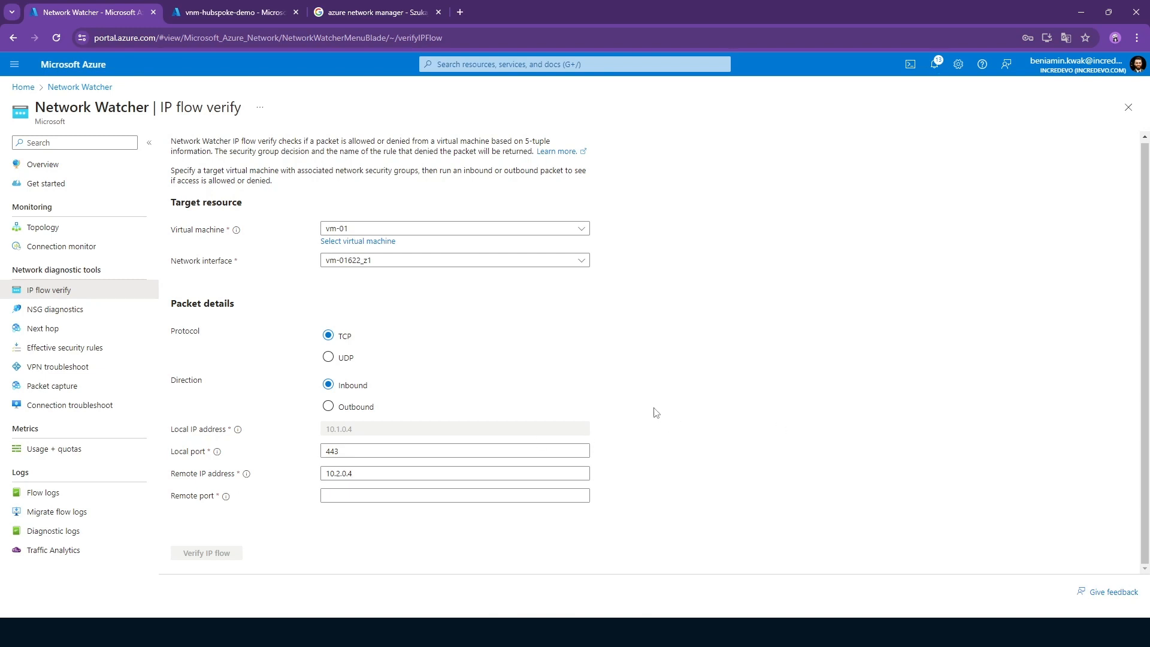
left_click(397, 495)
type("443")
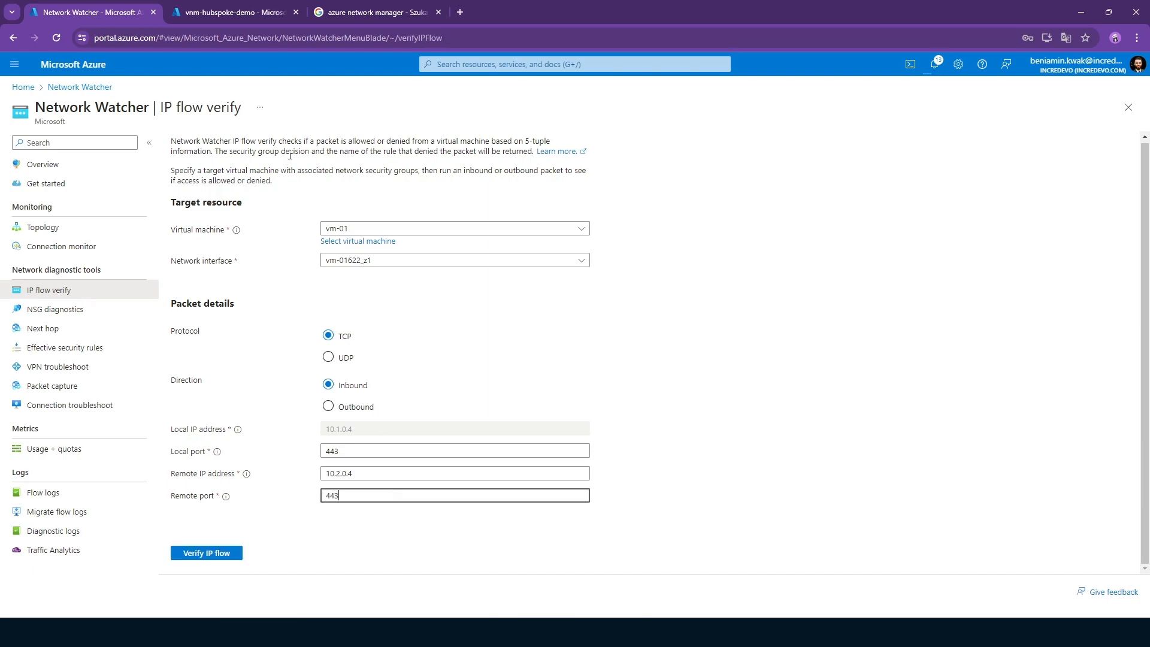
Check the vnm-hubspoke-demo deployment, run the IP flow verification, and return to the Network Watcher overview.
left_click(226, 13)
left_click(98, 15)
left_click(207, 554)
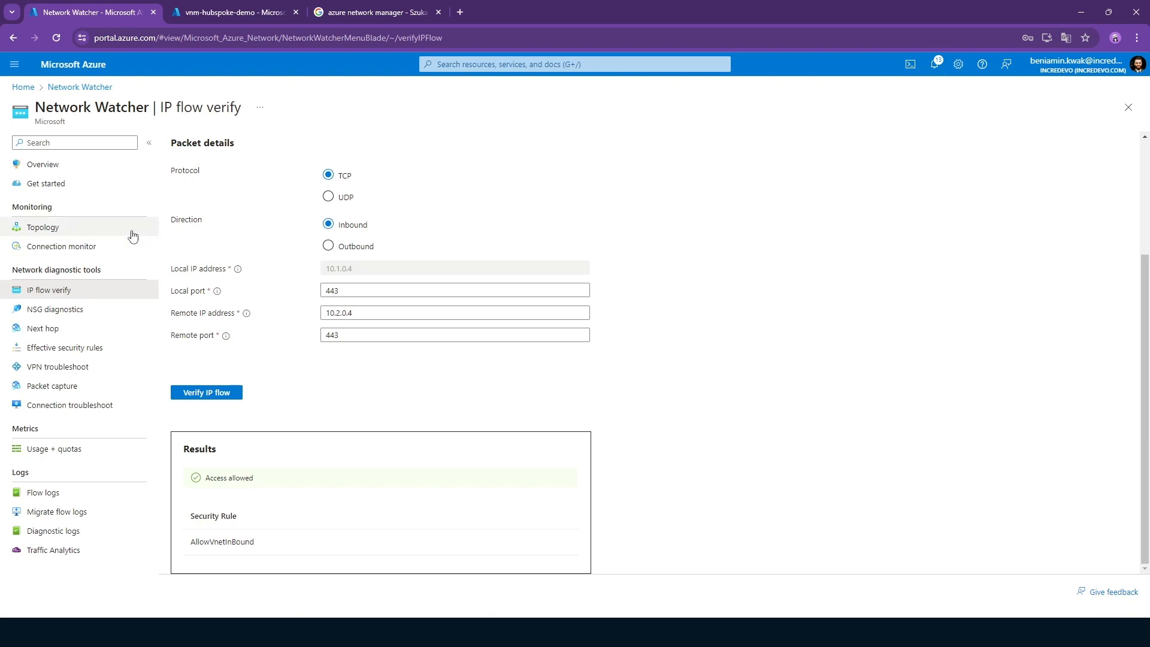
left_click(45, 164)
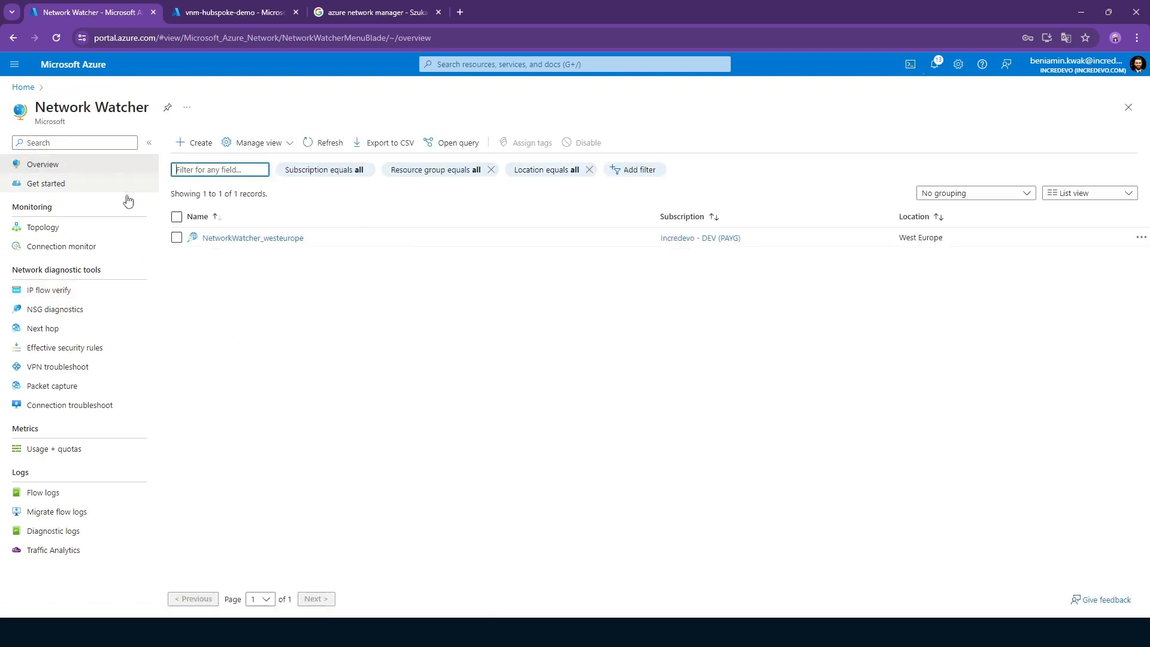
Review the deployed configurations of vnm-hubspoke-demo and open the network manager's overview.
left_click(240, 12)
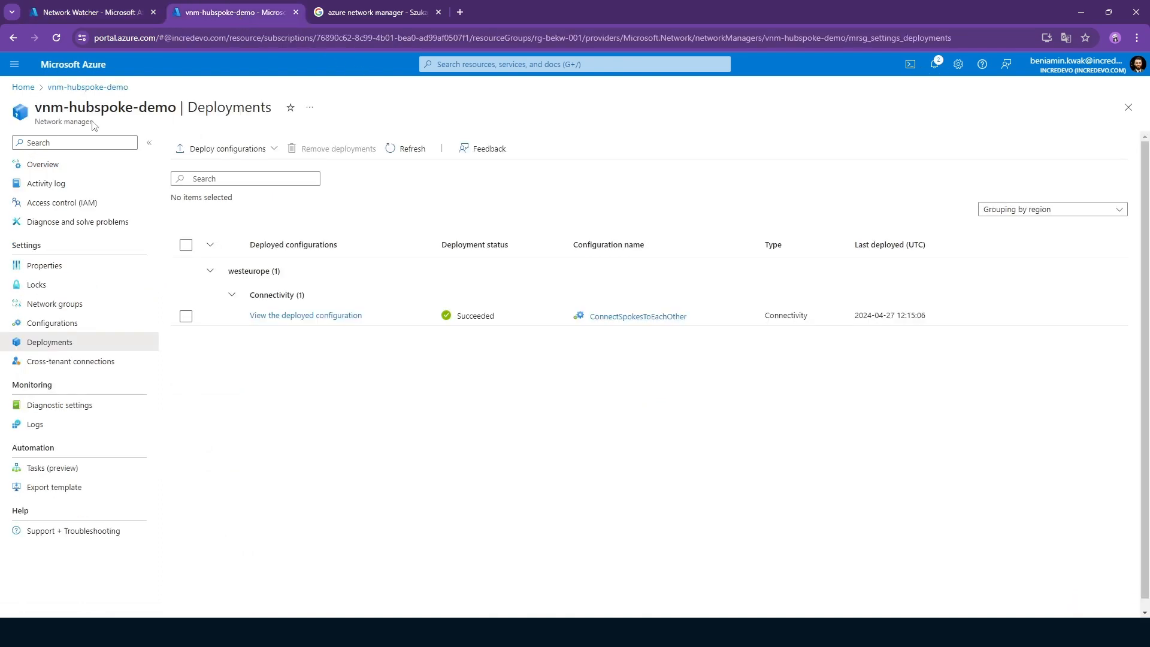
left_click_drag(94, 124, 23, 122)
left_click(151, 120)
left_click(43, 165)
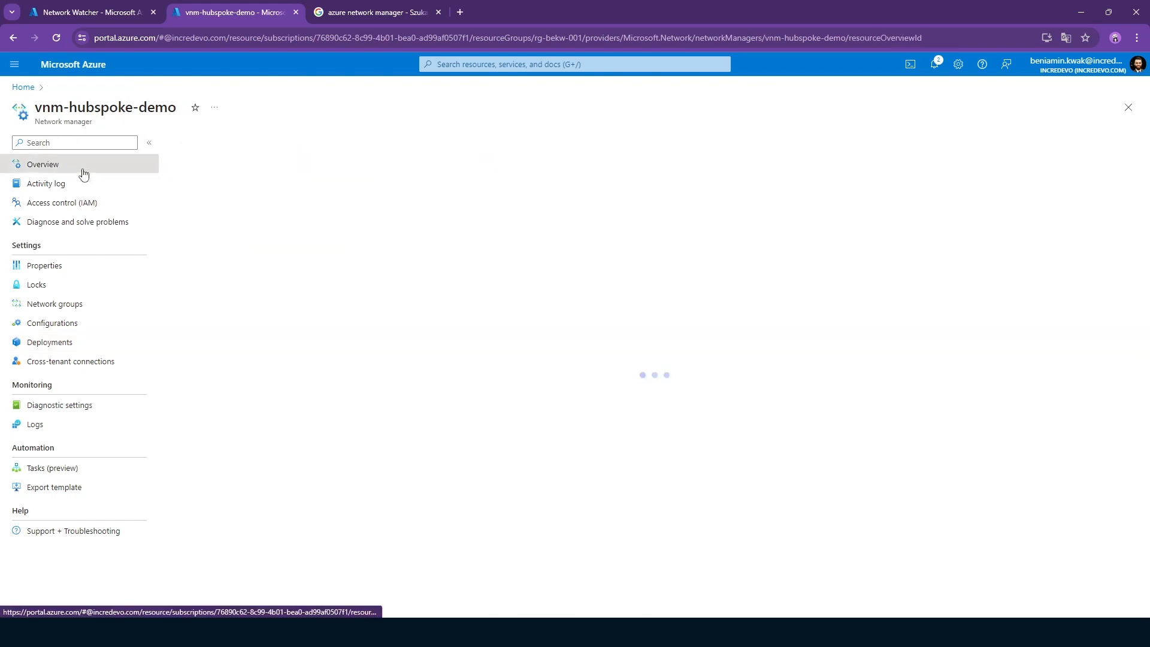
Search for Virtual Network Managers, look at its Get started page, and return to the vnm-hubspoke-demo overview.
left_click(454, 65)
type("virtual netw")
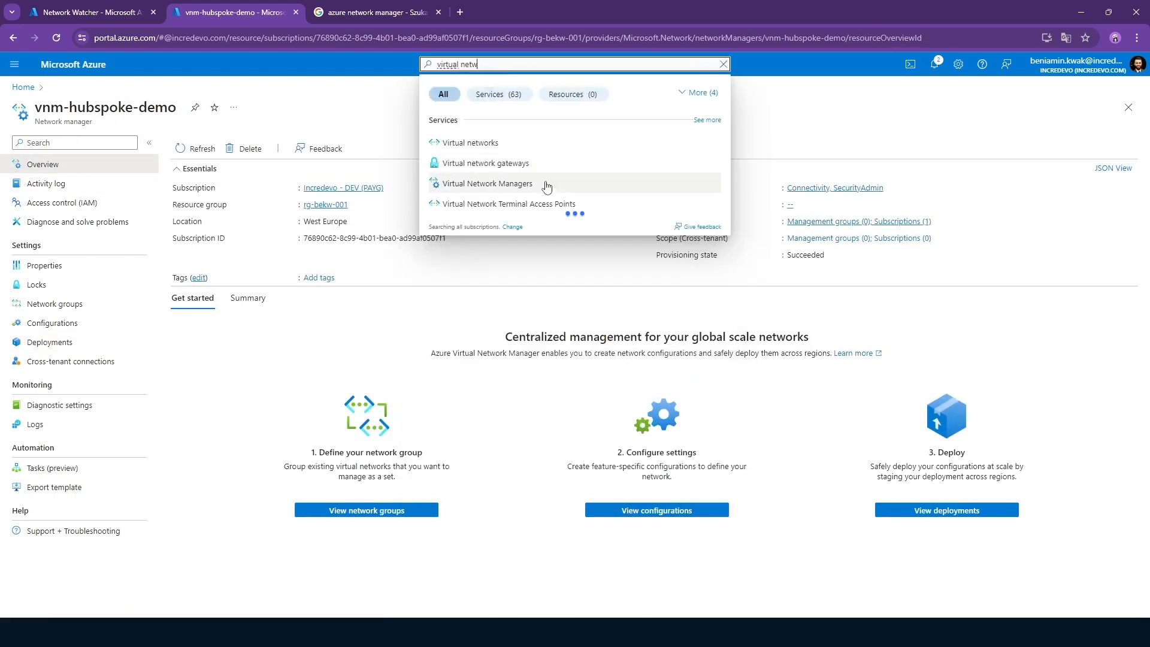
left_click(541, 191)
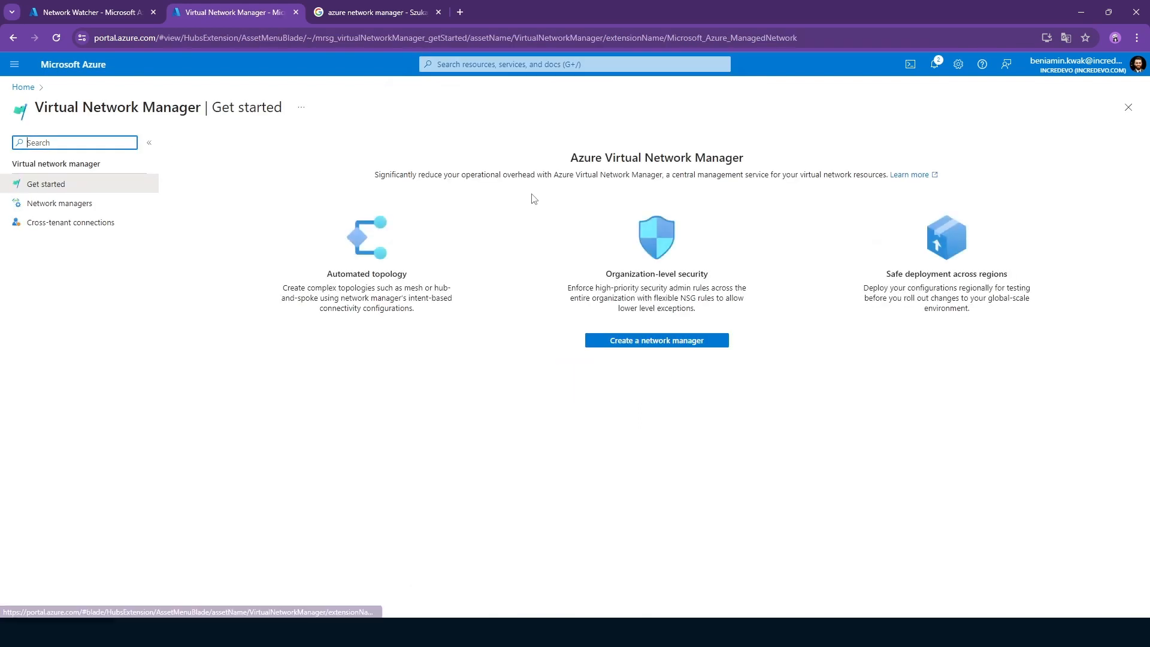
left_click(829, 313)
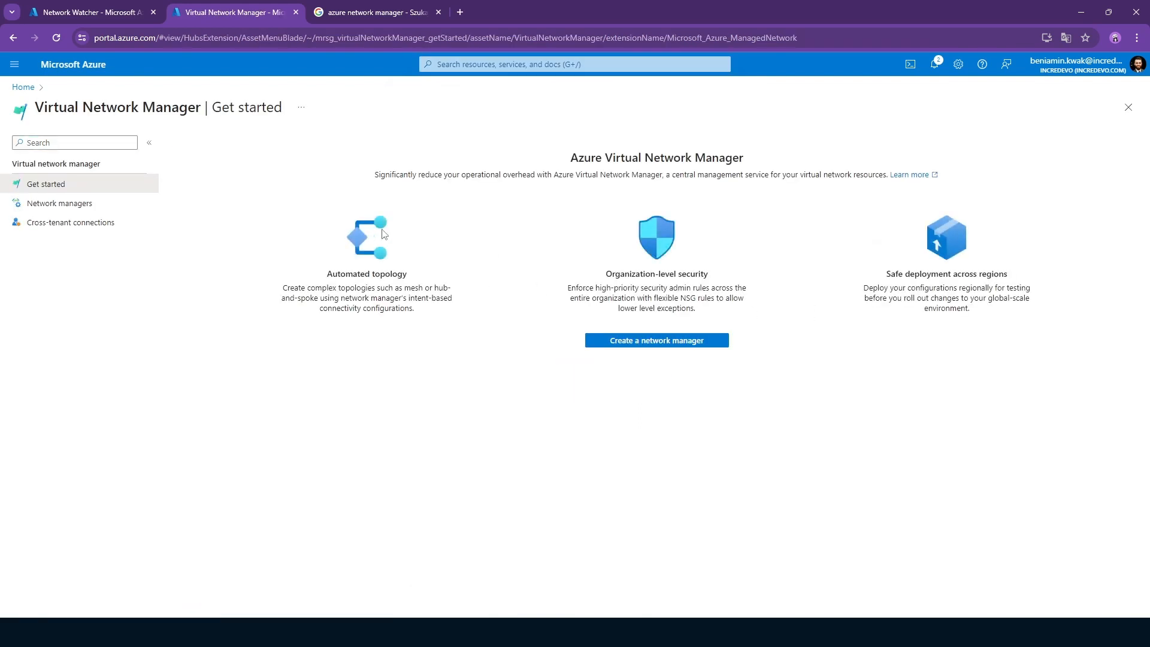
left_click(13, 38)
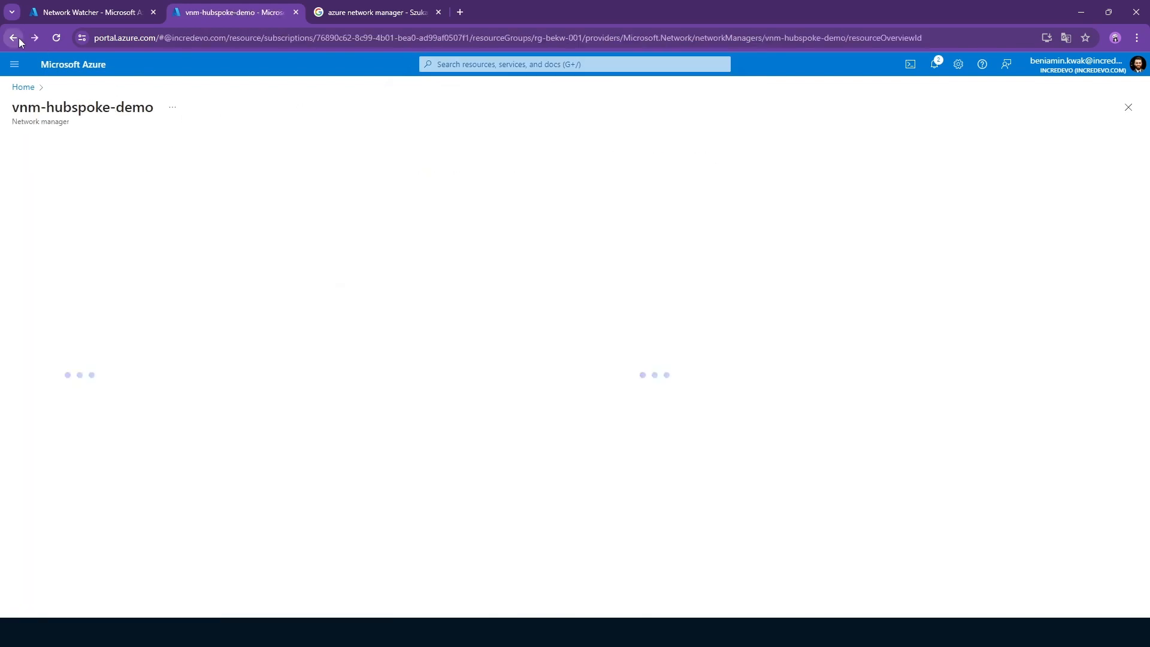
left_click(328, 362)
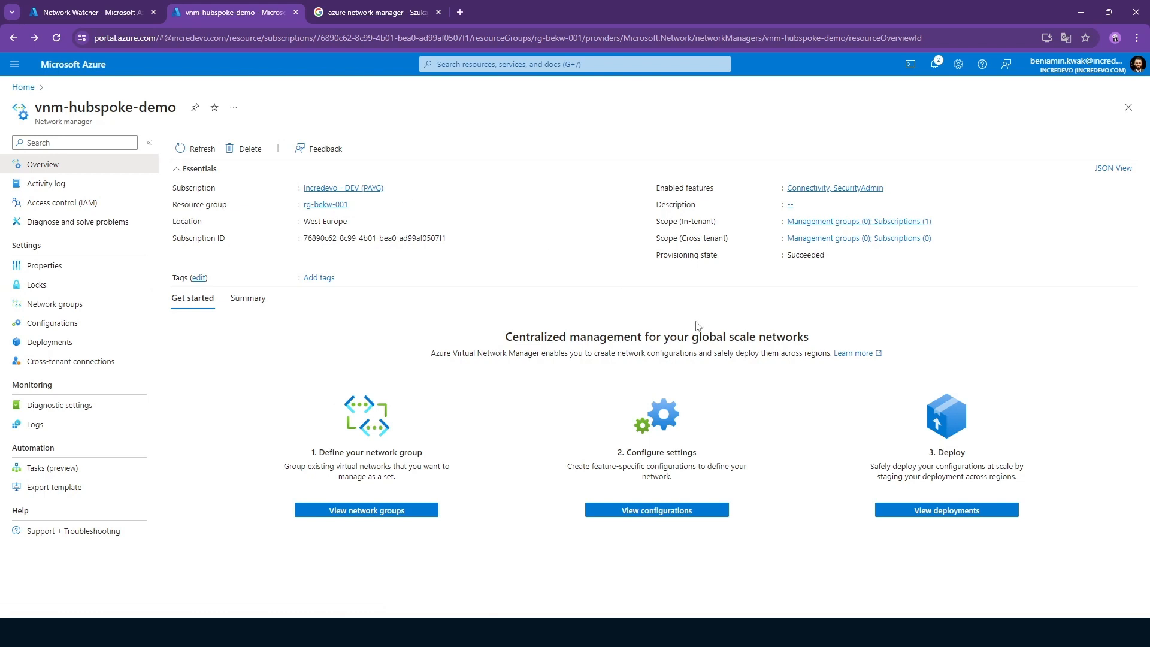
Reopen Virtual Network Manager through the recent search "virtual network manager" and examine the feature summary on its Get started page.
left_click(534, 66)
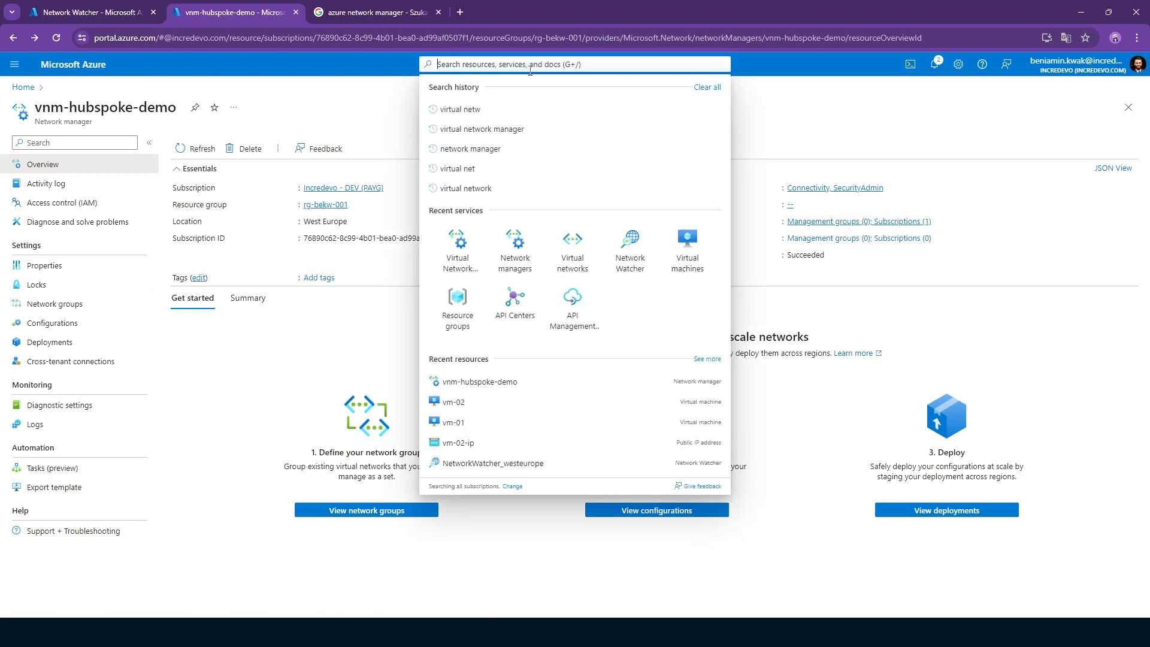
left_click(524, 136)
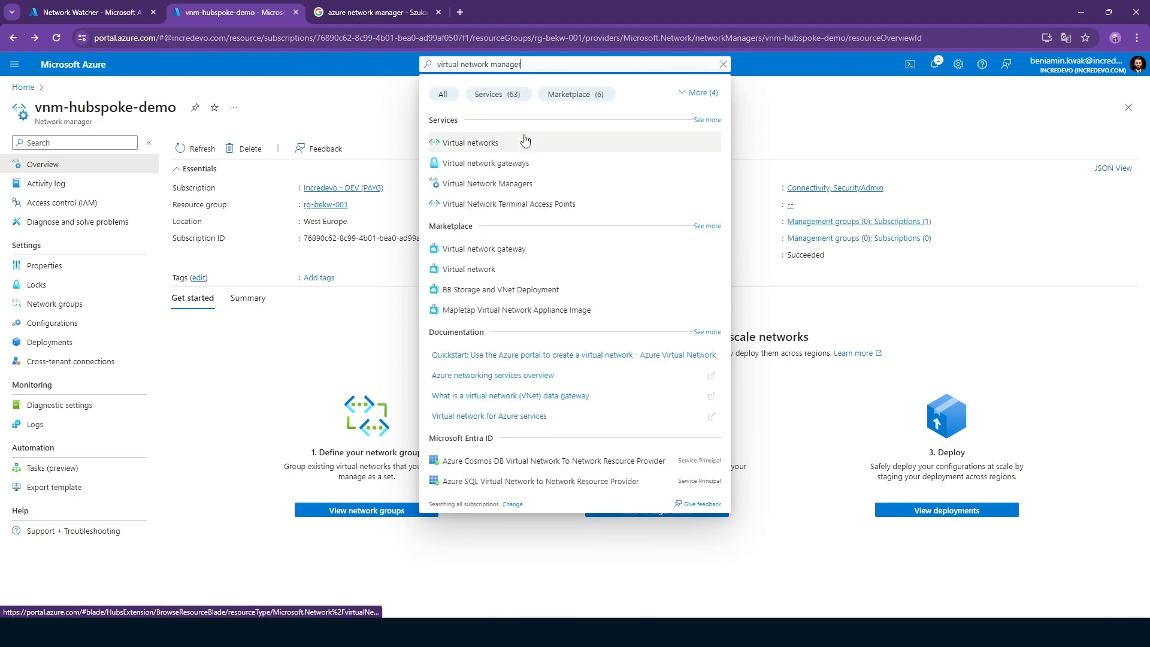
left_click(486, 150)
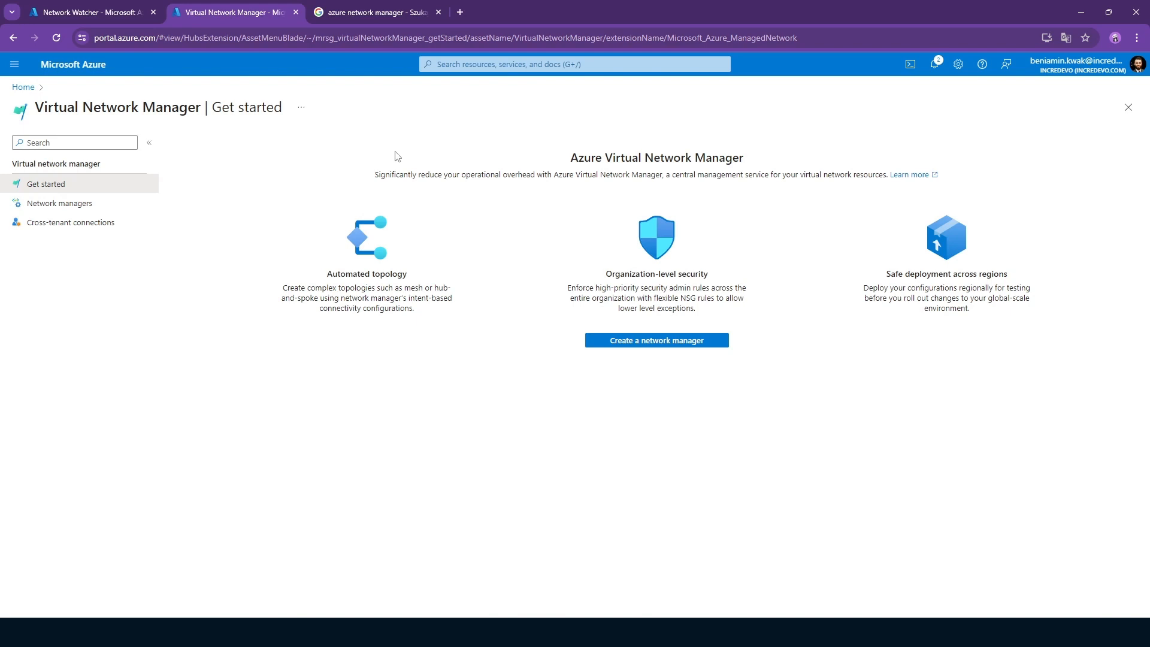
left_click_drag(550, 160, 996, 328)
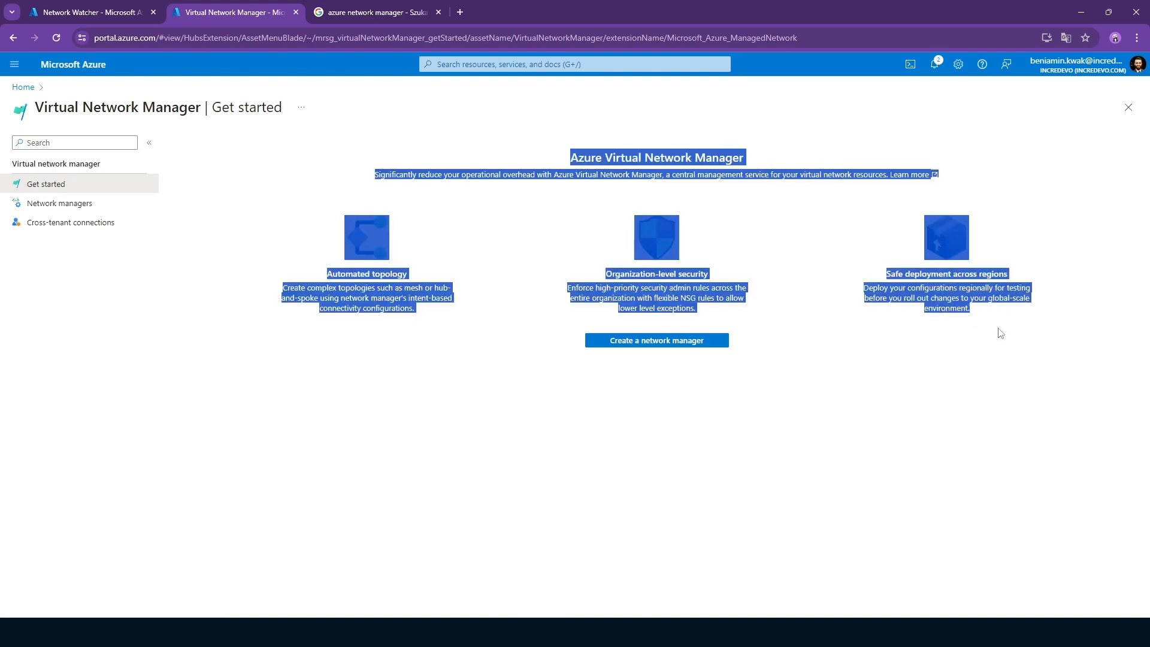
left_click(546, 194)
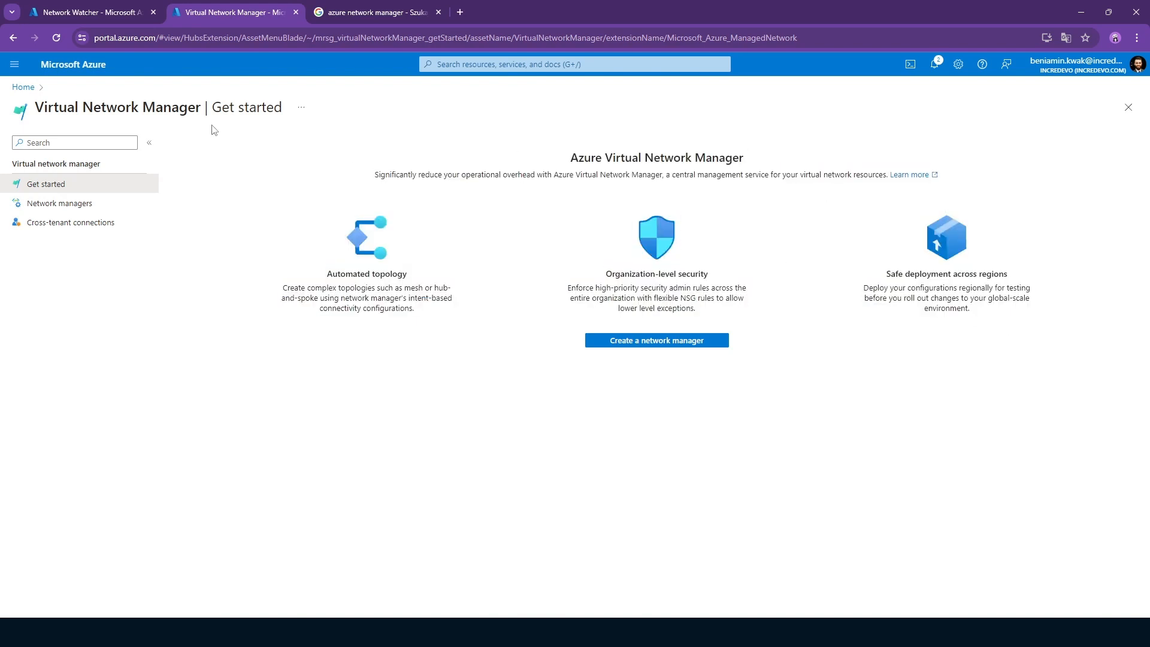